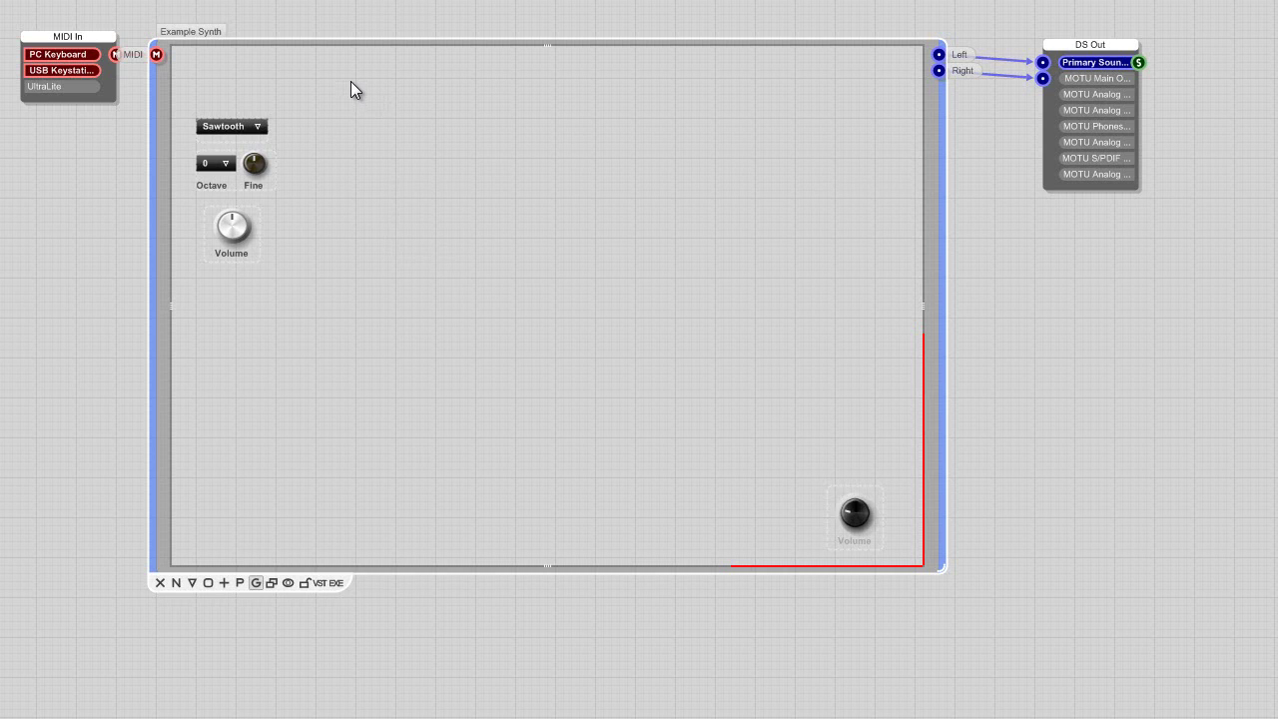
# Switch off Edit Front Panel to lock the Sawtooth, Octave, Fine and Volume controls for playing
pyautogui.moveTo(310, 86); pyautogui.dragTo(193, 275)
pyautogui.click(506, 306)
pyautogui.click(259, 127)
pyautogui.rightClick(425, 257)
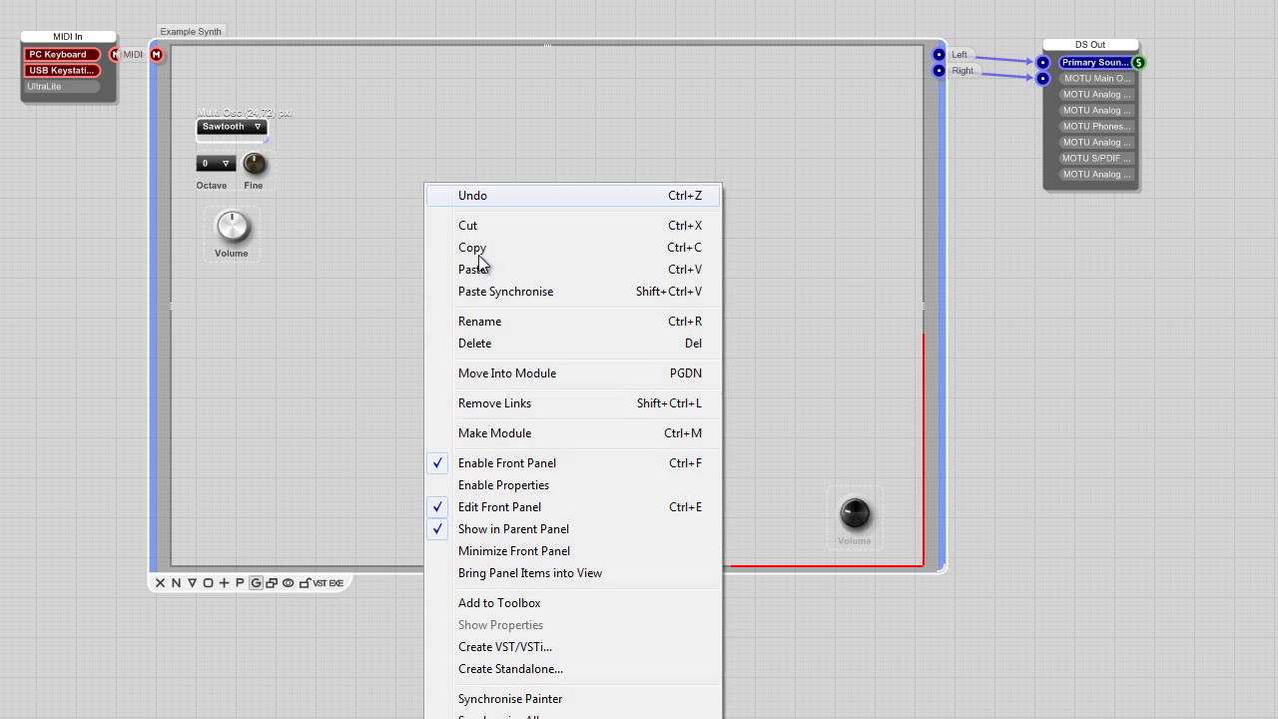
pyautogui.click(561, 500)
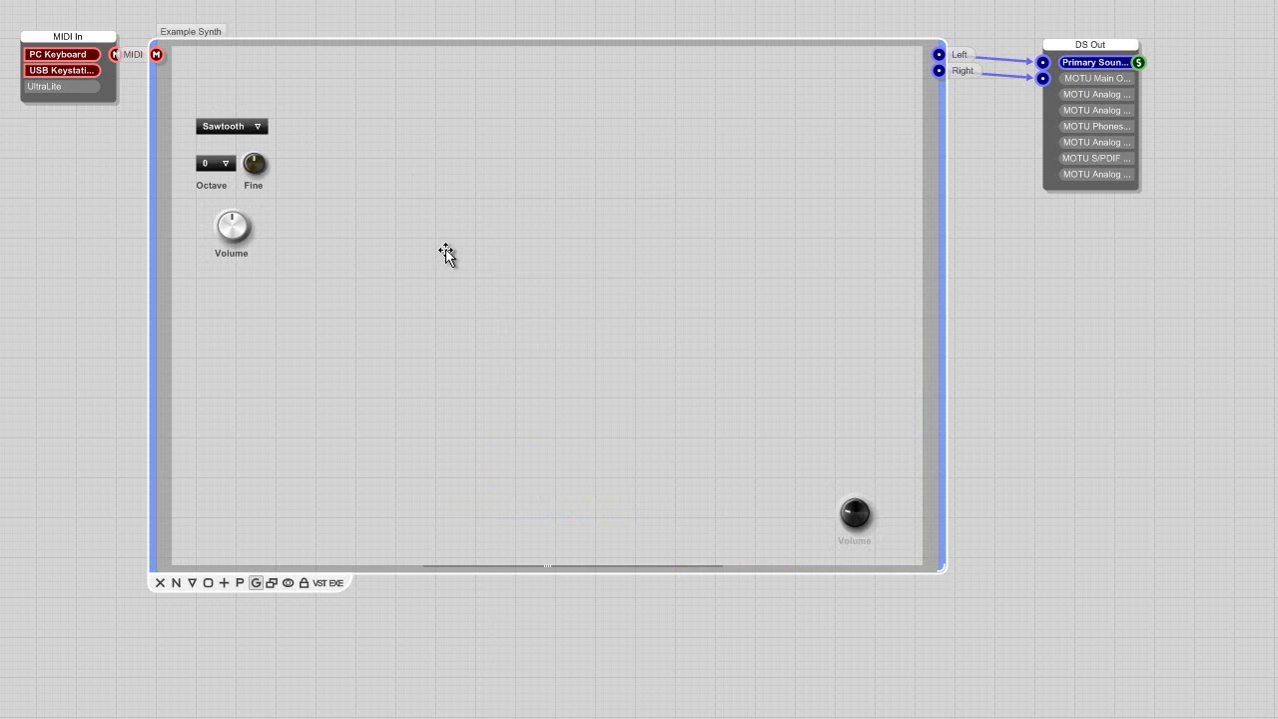
pyautogui.click(265, 130)
pyautogui.click(255, 147)
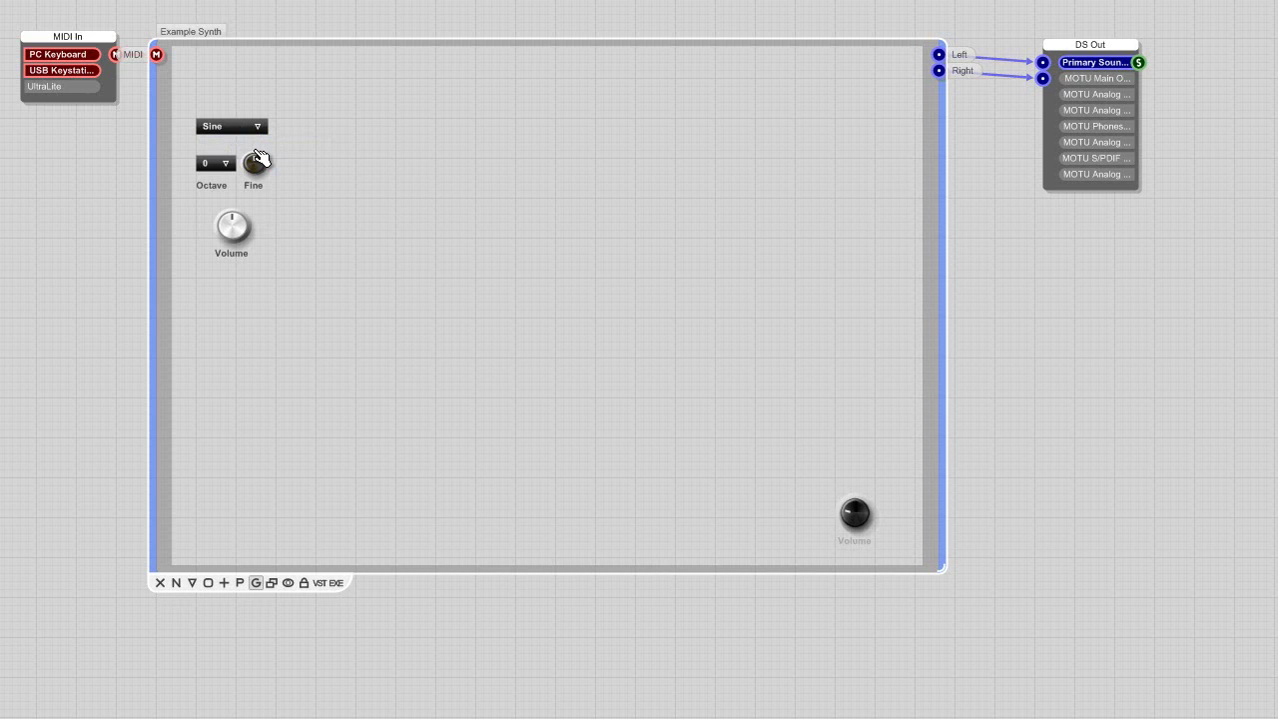
pyautogui.click(260, 127)
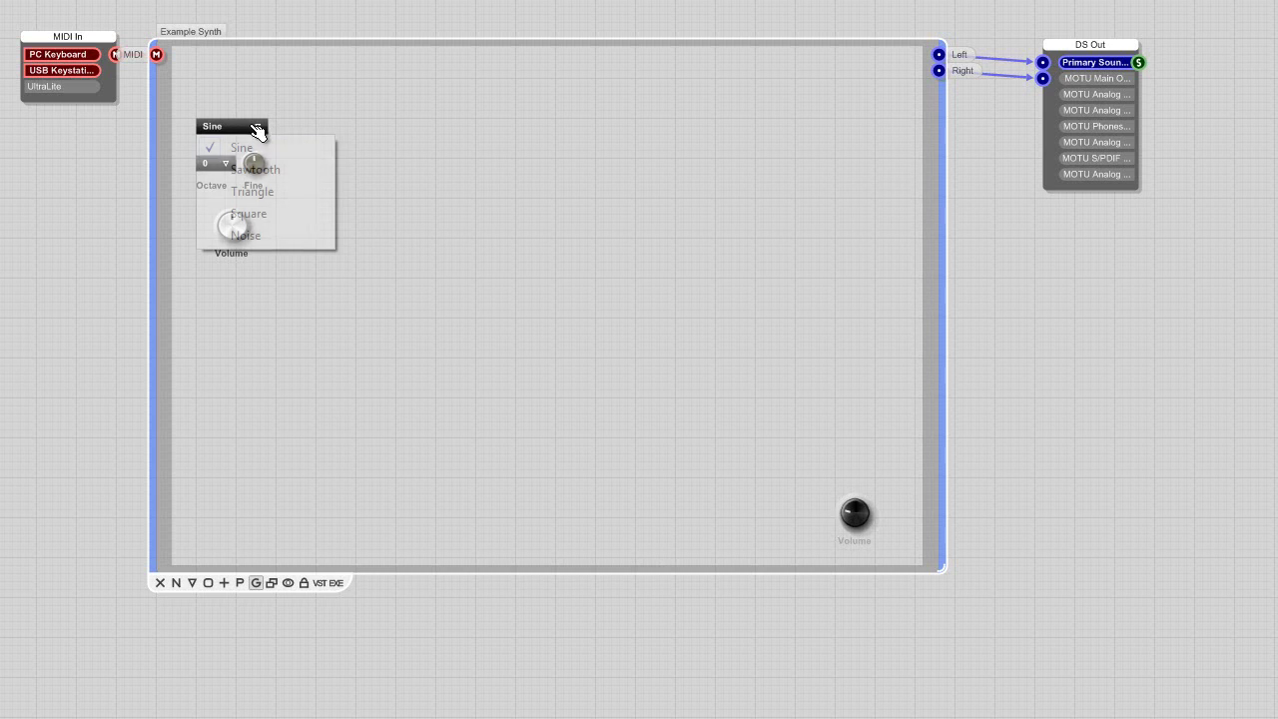
pyautogui.click(257, 169)
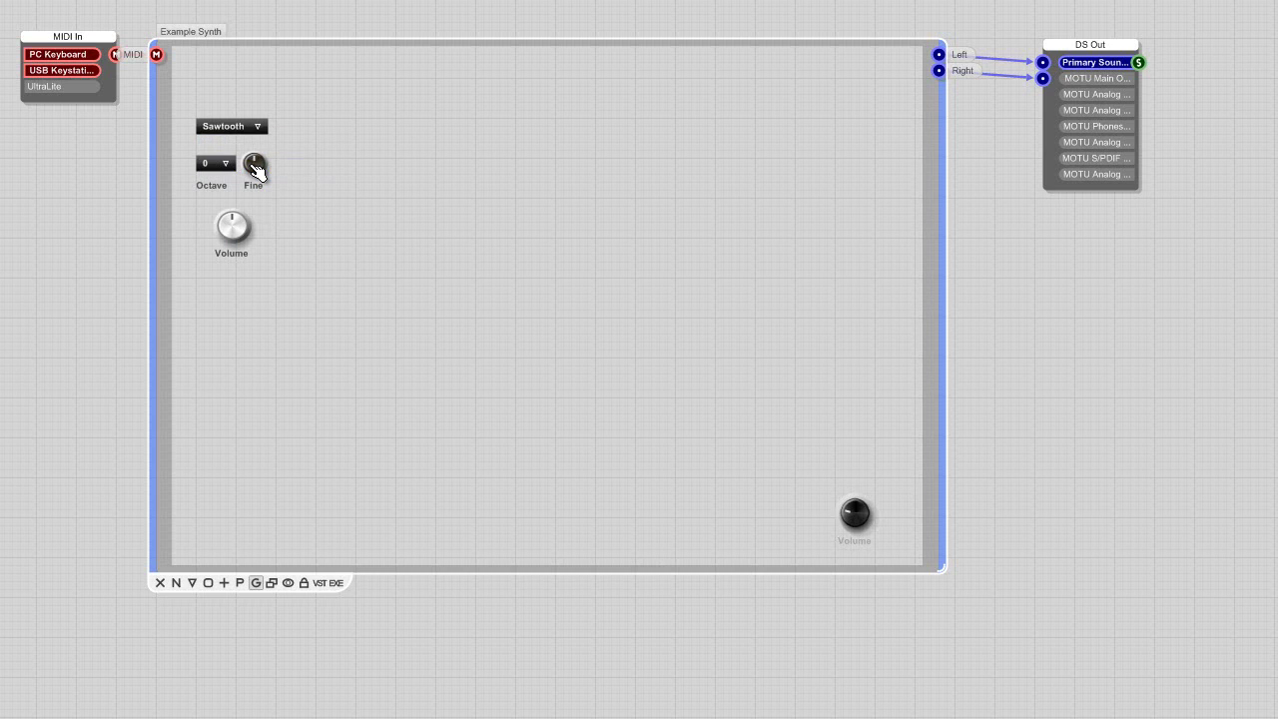
pyautogui.click(263, 130)
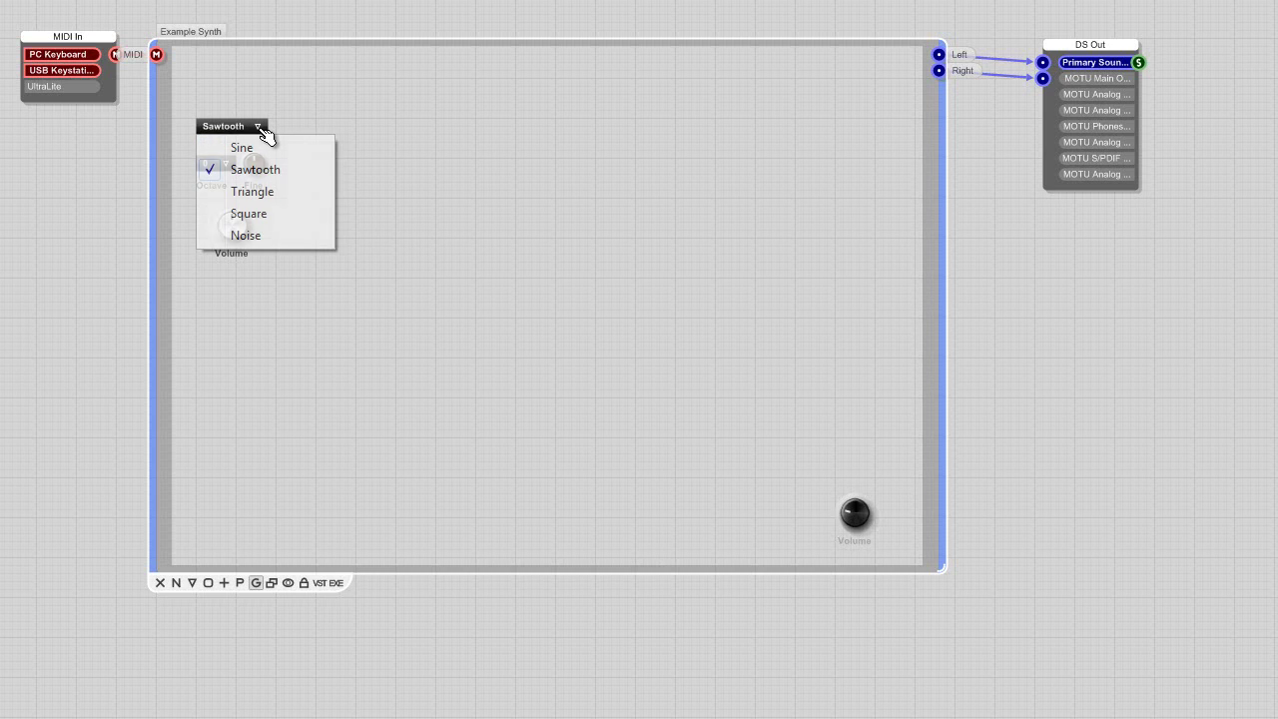
pyautogui.click(261, 197)
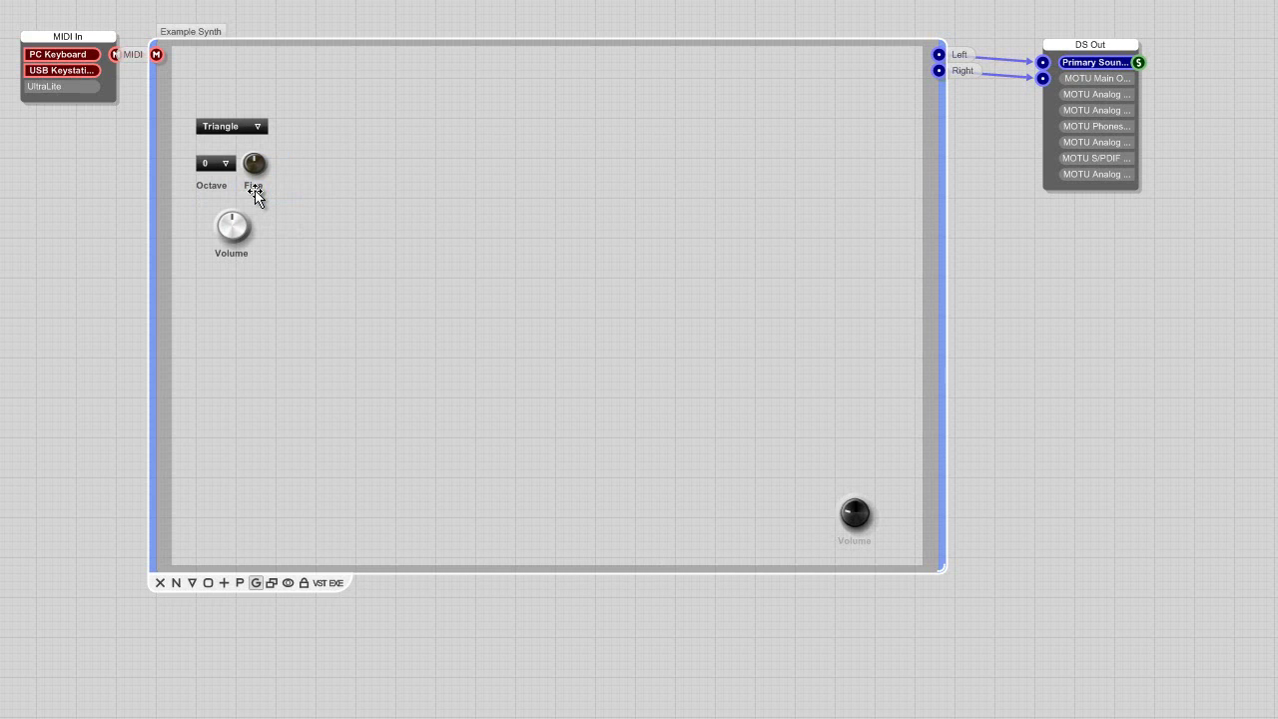
pyautogui.click(260, 129)
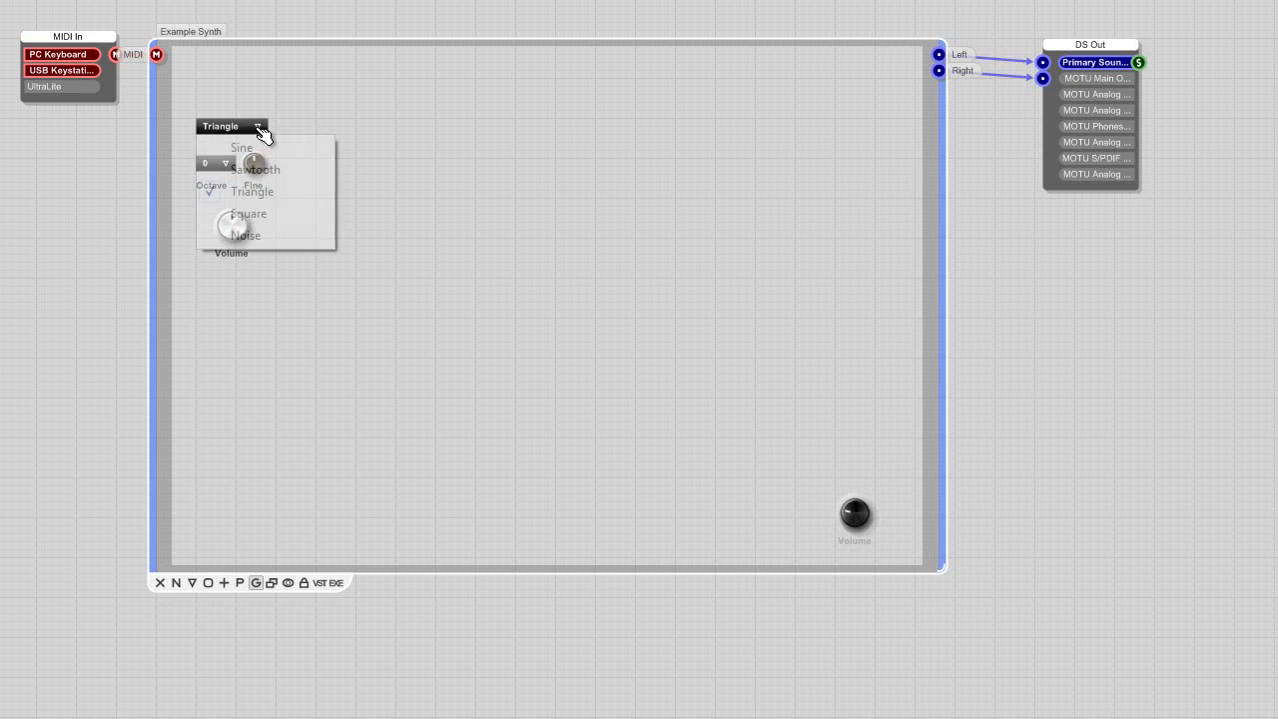
pyautogui.click(269, 224)
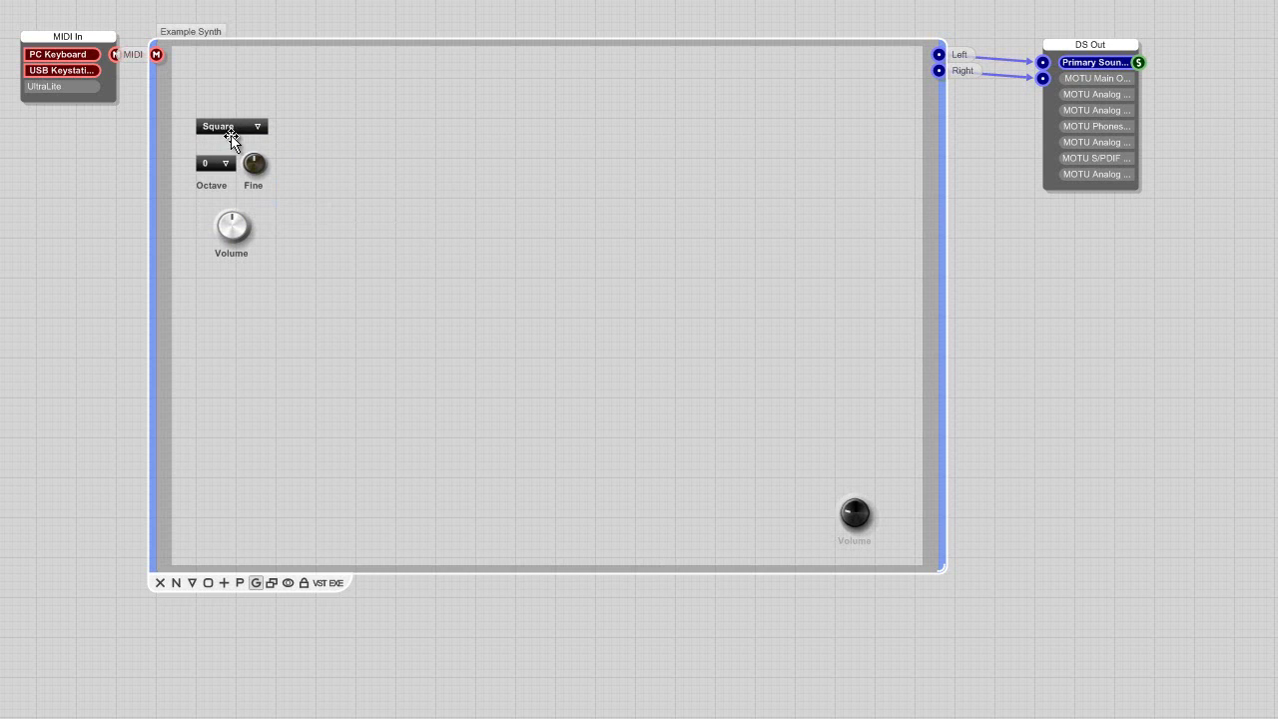
pyautogui.click(271, 129)
pyautogui.click(266, 246)
pyautogui.click(259, 128)
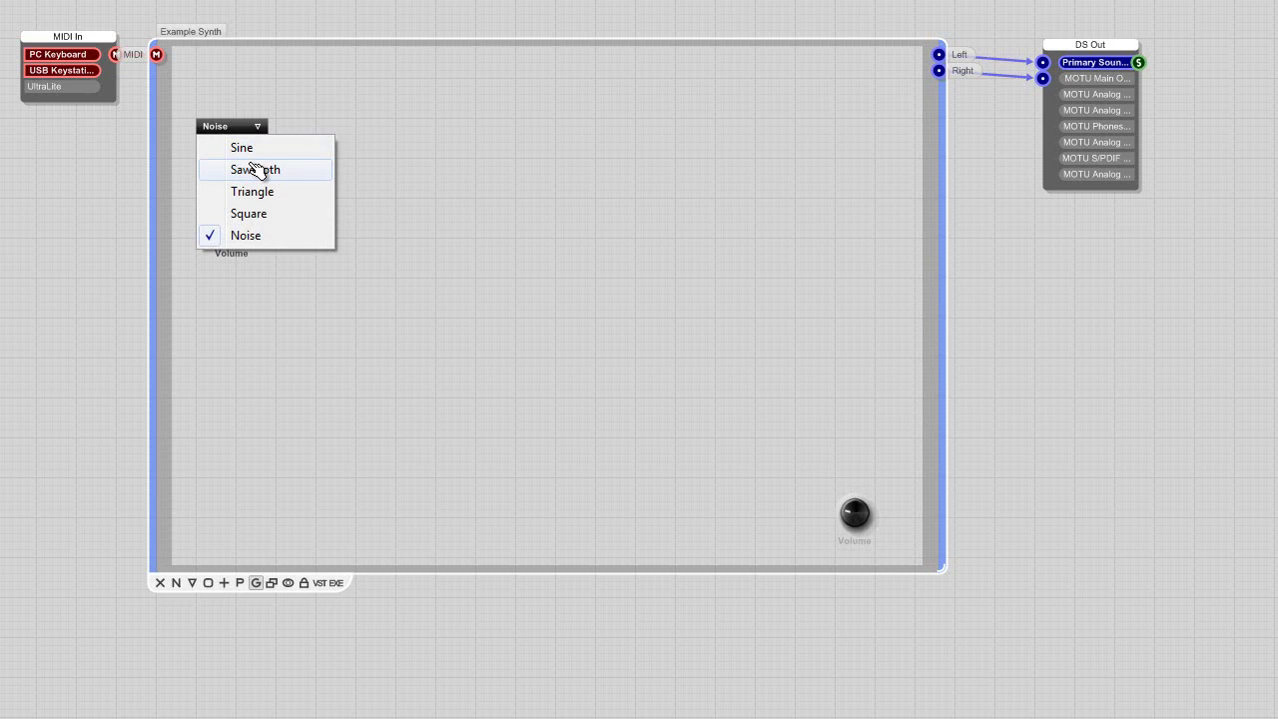
pyautogui.click(255, 170)
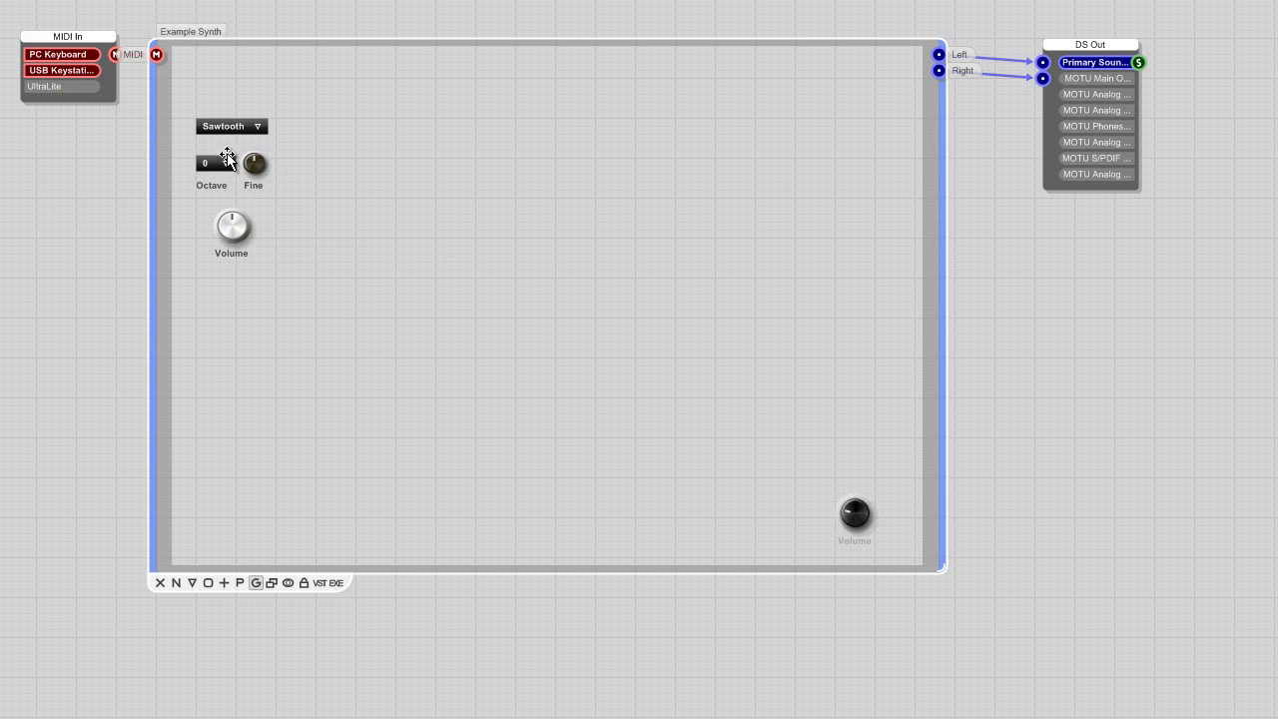
pyautogui.click(230, 163)
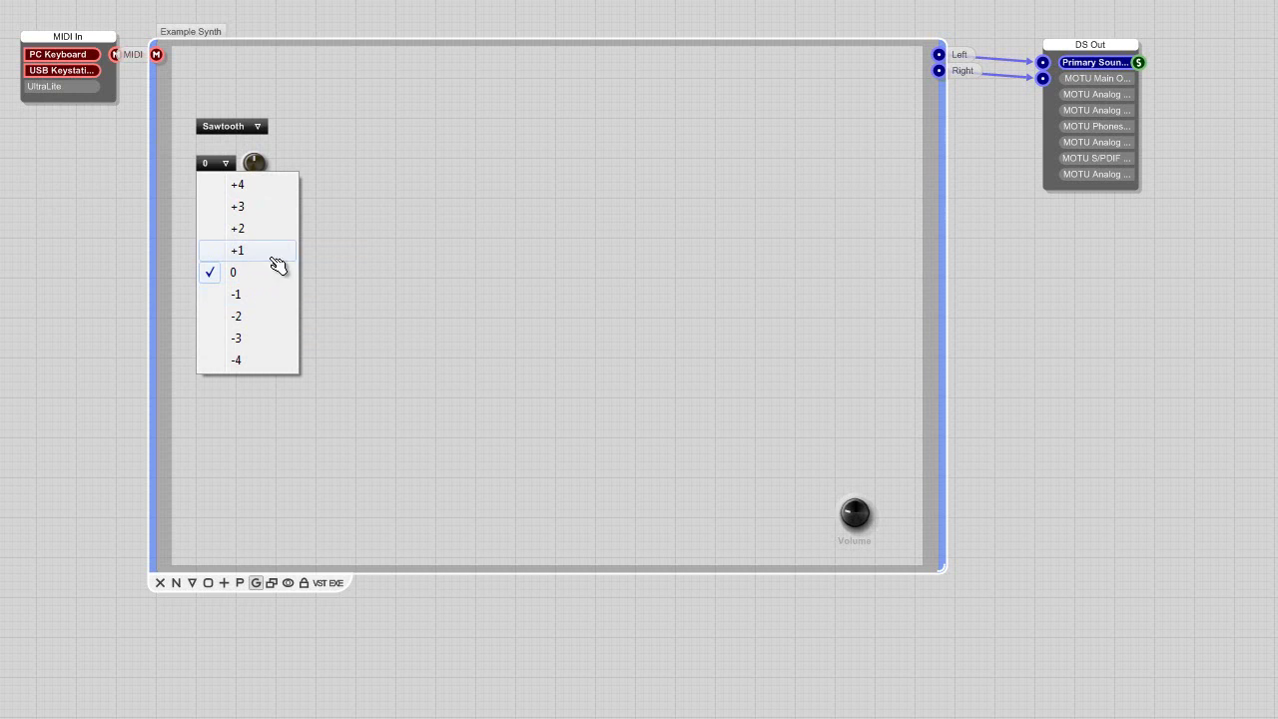
pyautogui.click(451, 234)
pyautogui.click(226, 164)
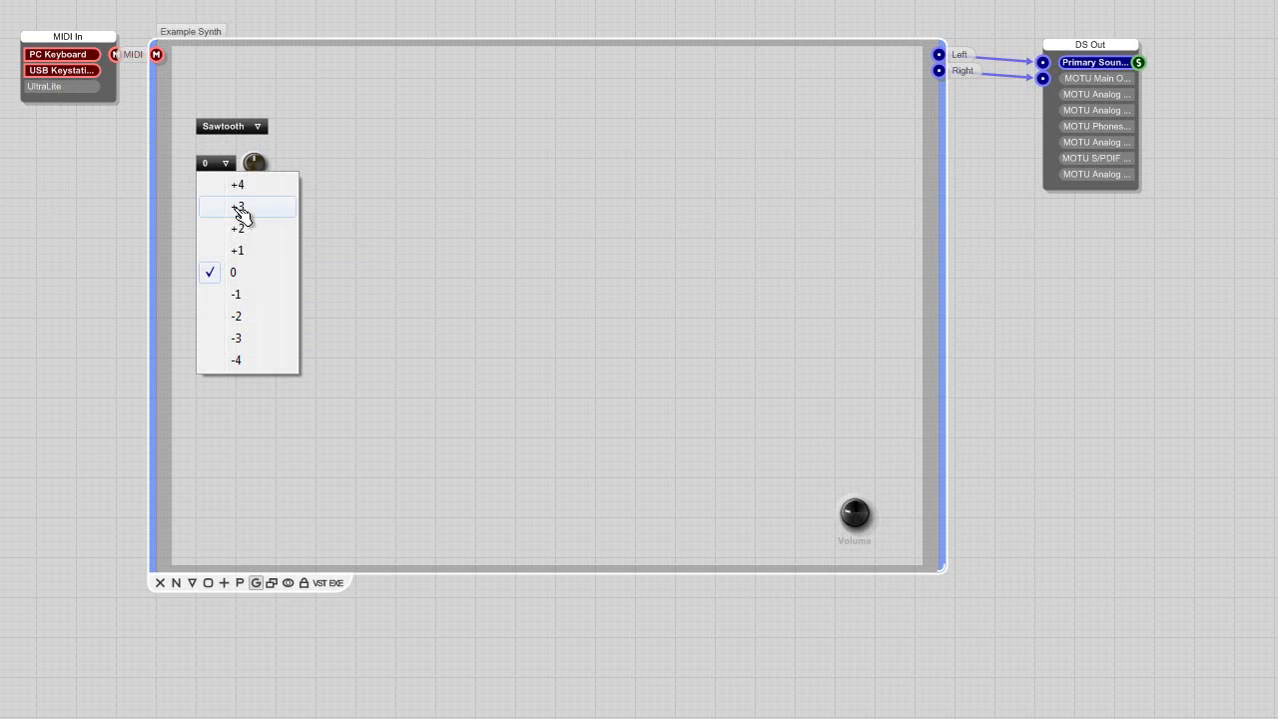
pyautogui.click(243, 296)
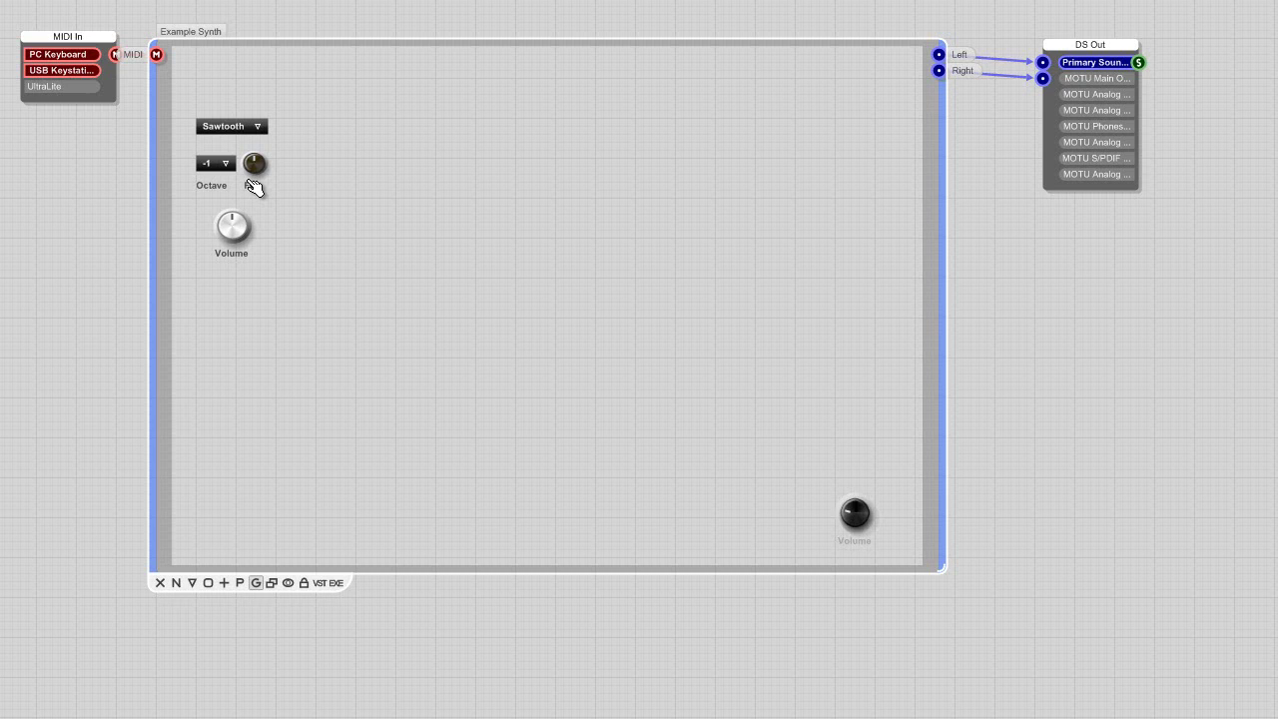
pyautogui.click(230, 164)
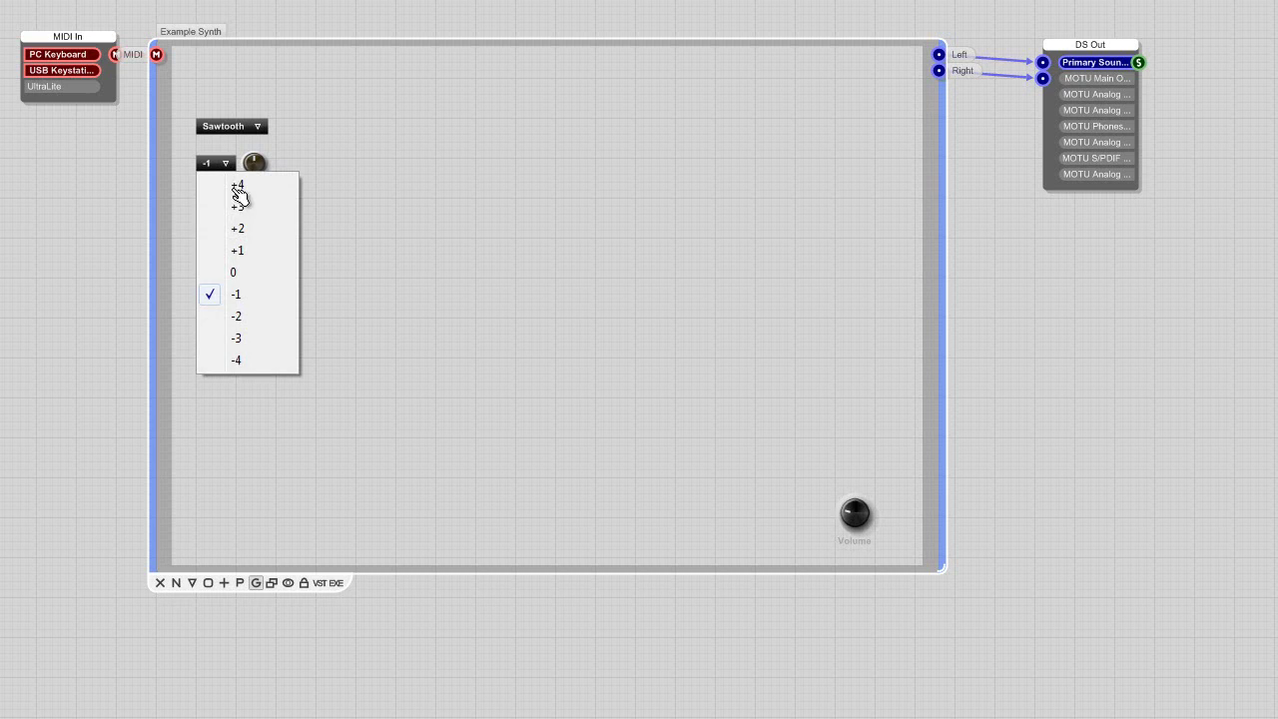
pyautogui.click(249, 283)
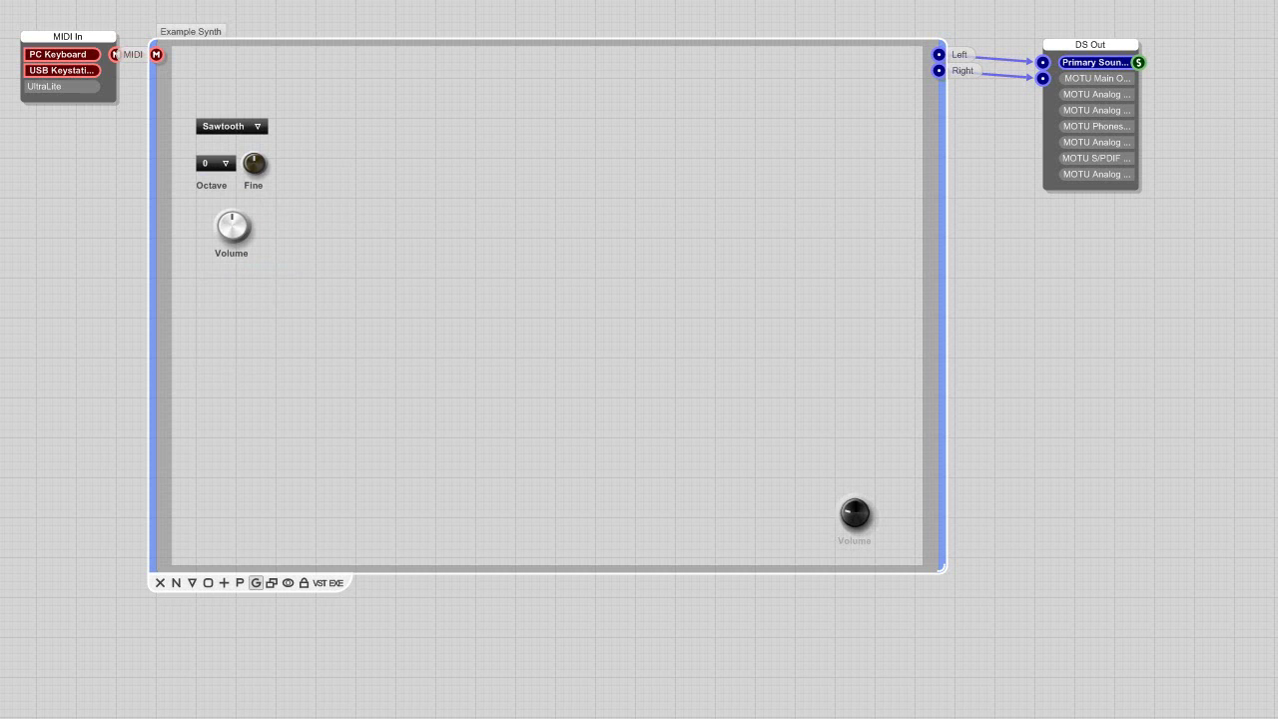
# Inside Example Synth, copy the Detuner and Multi Osc and paste the pair below the originals
pyautogui.doubleClick(474, 118)
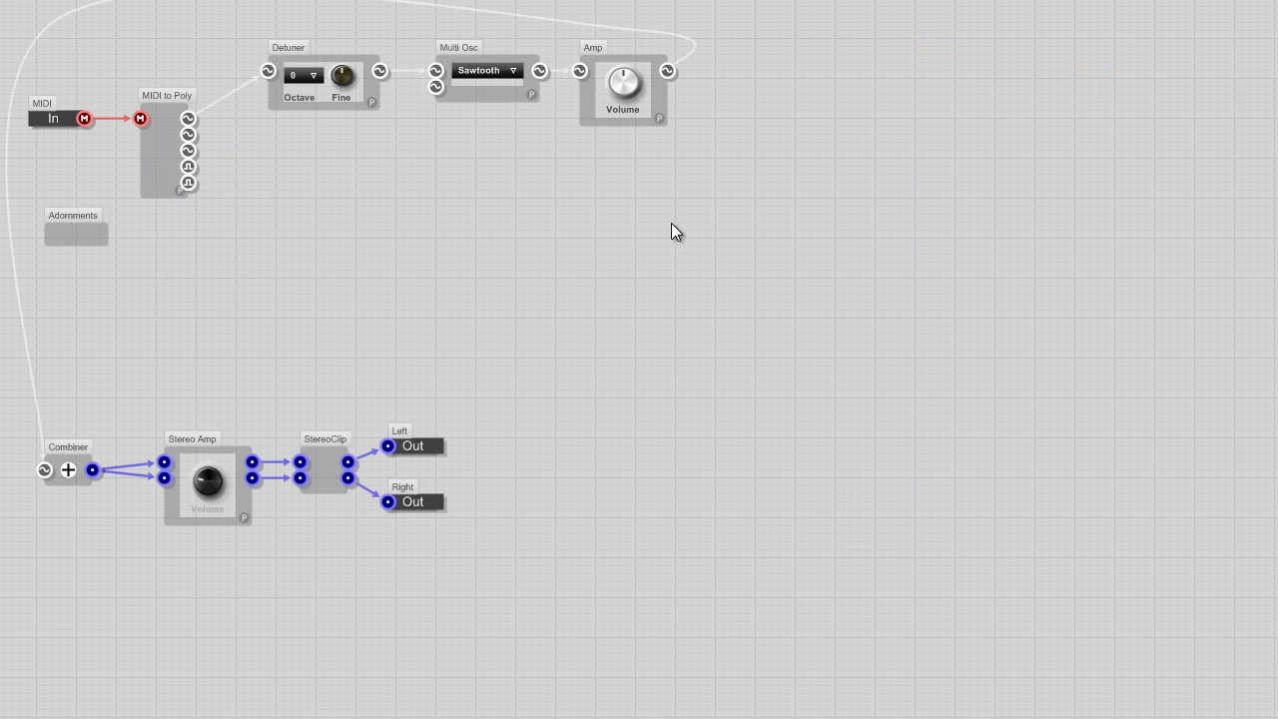
pyautogui.moveTo(661, 219); pyautogui.dragTo(294, 46)
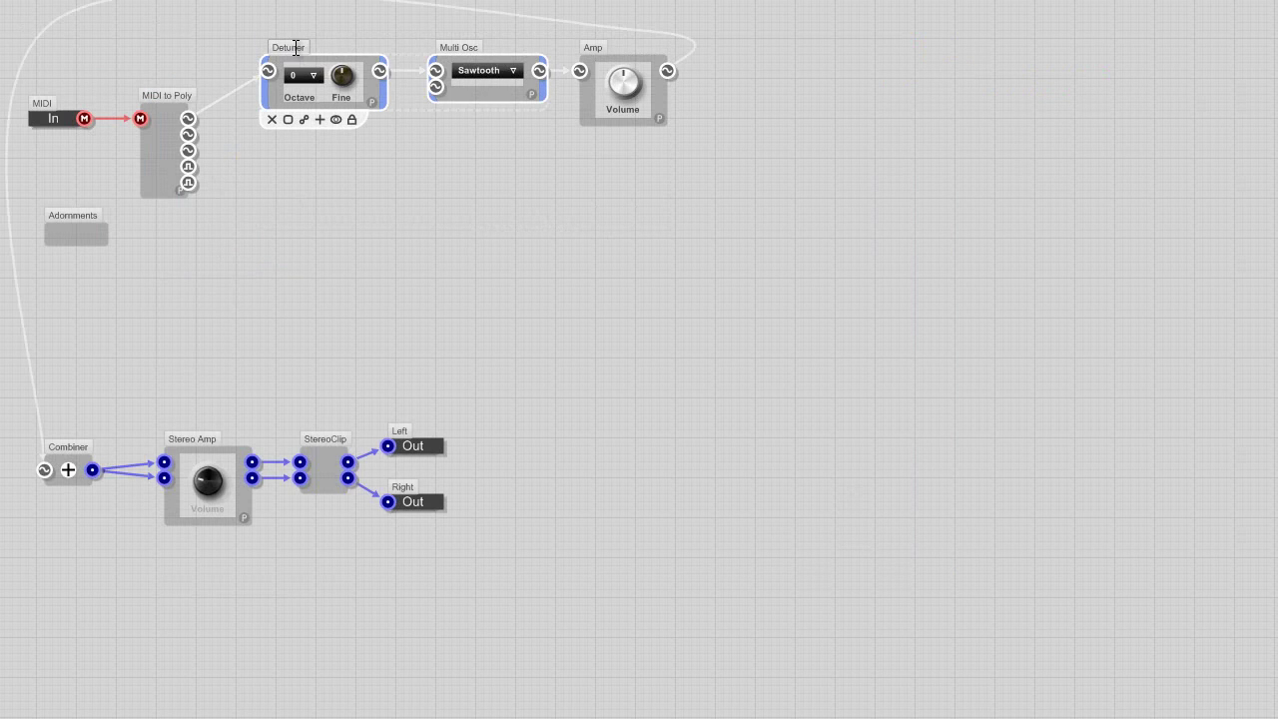
pyautogui.hotkey('ctrl', 'c')
pyautogui.click(352, 205)
pyautogui.rightClick(351, 205)
pyautogui.click(419, 272)
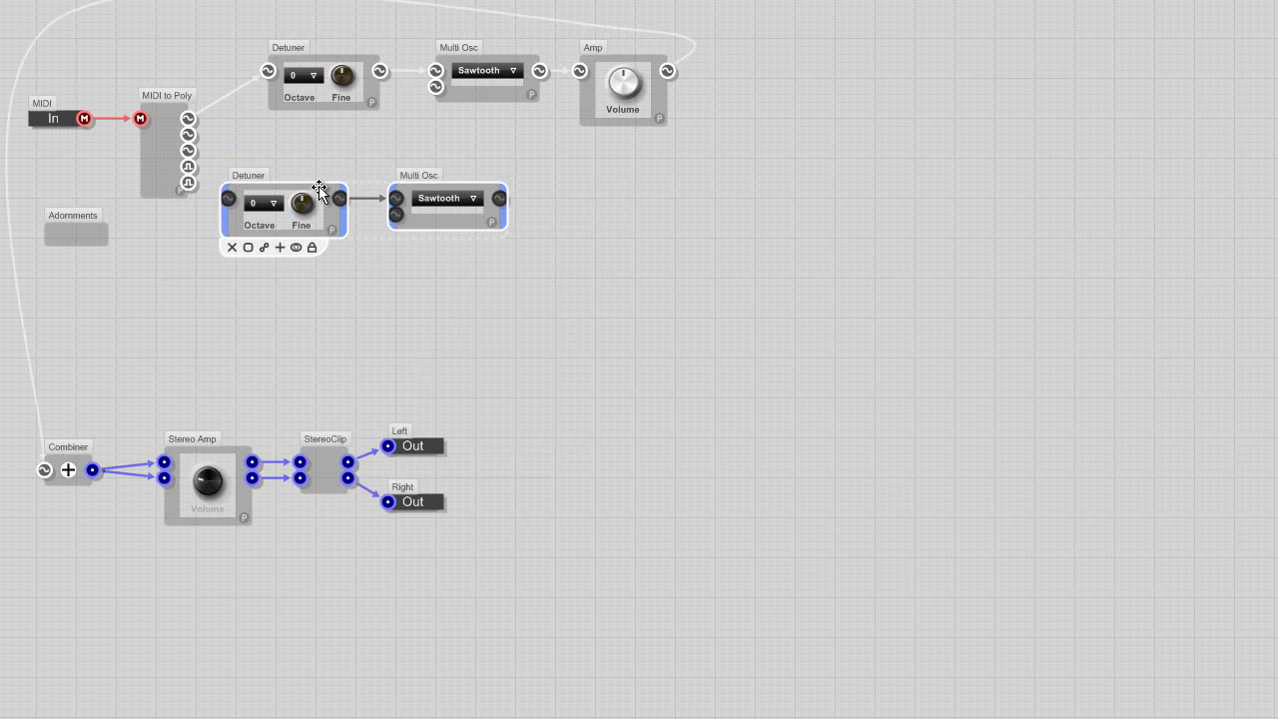
pyautogui.moveTo(319, 189); pyautogui.dragTo(359, 174)
# Copy the Amp module and paste it beside the lower Multi Osc
pyautogui.rightClick(610, 58)
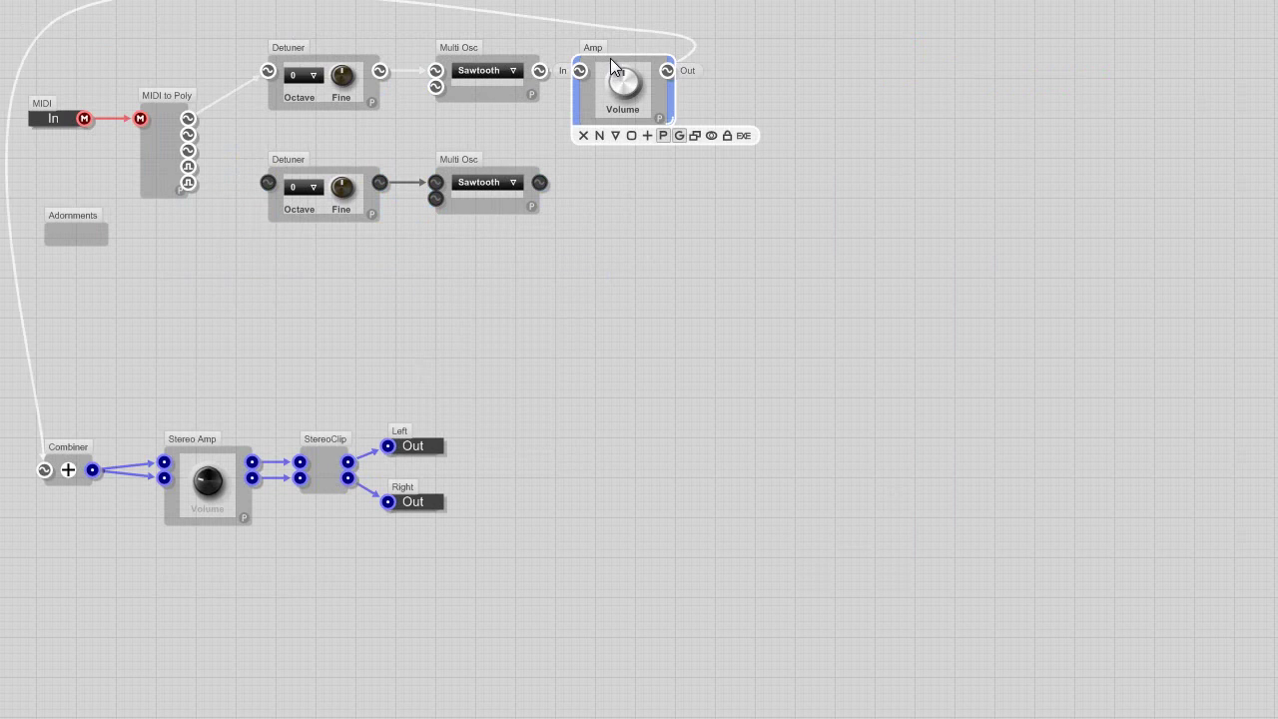
pyautogui.click(659, 123)
pyautogui.rightClick(627, 190)
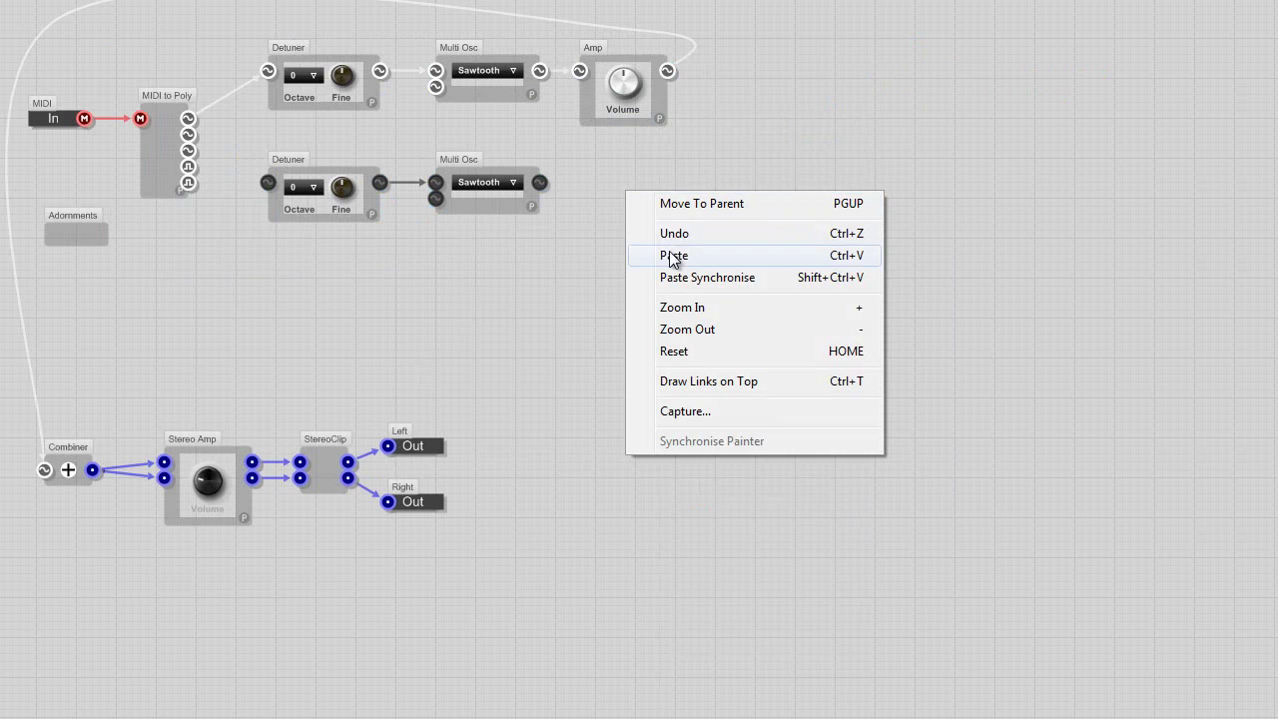
pyautogui.click(673, 256)
pyautogui.moveTo(592, 168); pyautogui.dragTo(617, 176)
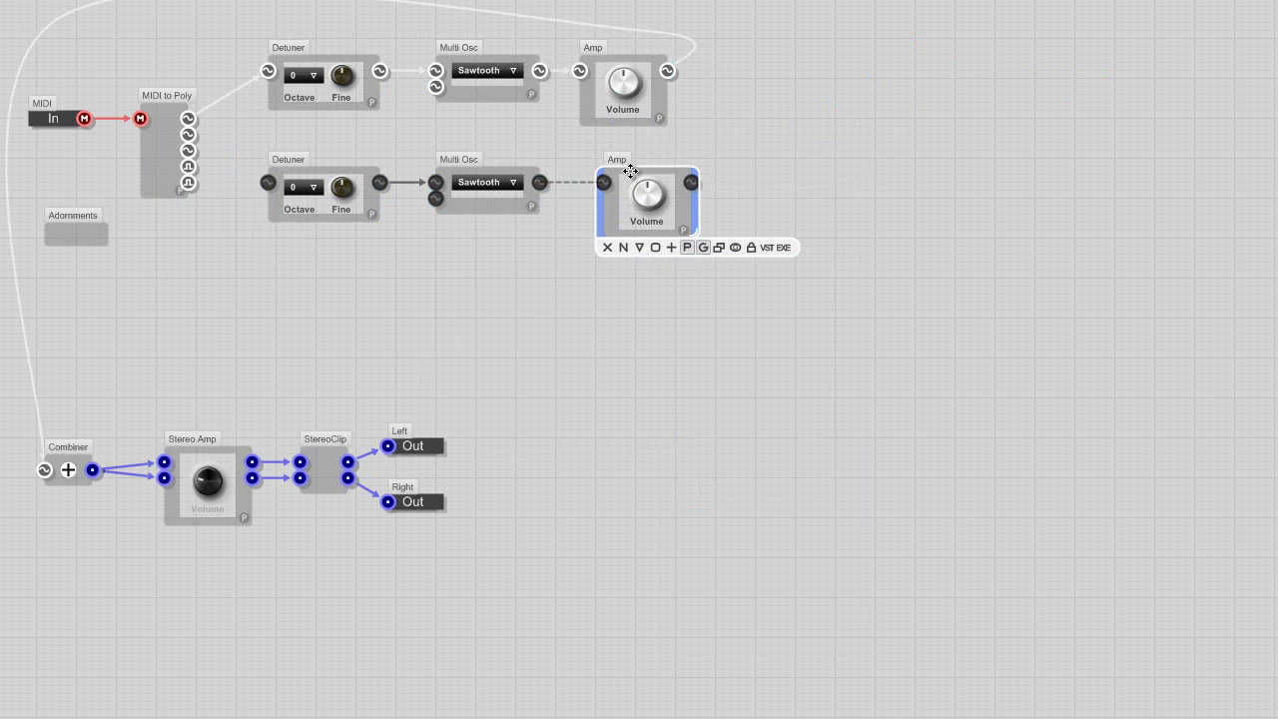
# Wire MIDI to Poly into the lower Detuner, Multi Osc into the new Amp, and the Amp into the Combiner
pyautogui.moveTo(188, 134); pyautogui.dragTo(267, 182)
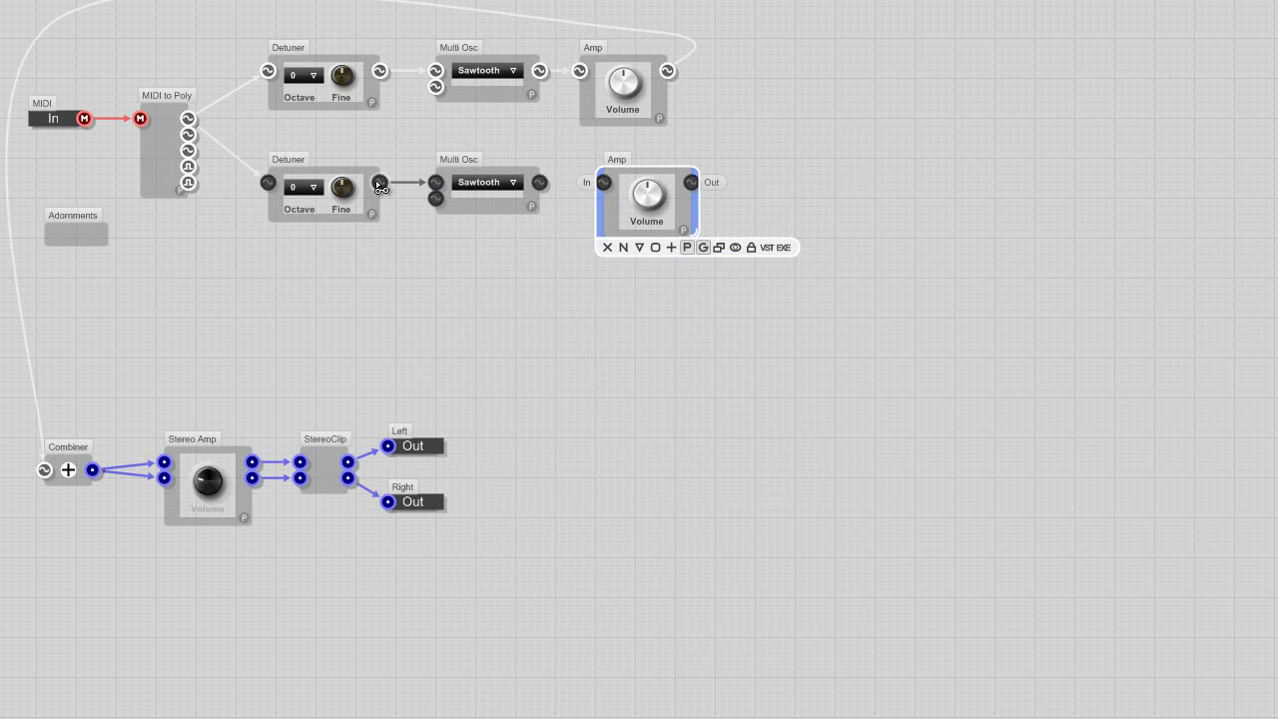
pyautogui.moveTo(540, 181); pyautogui.dragTo(604, 183)
pyautogui.moveTo(691, 182); pyautogui.dragTo(44, 469)
pyautogui.moveTo(149, 425); pyautogui.dragTo(685, 17)
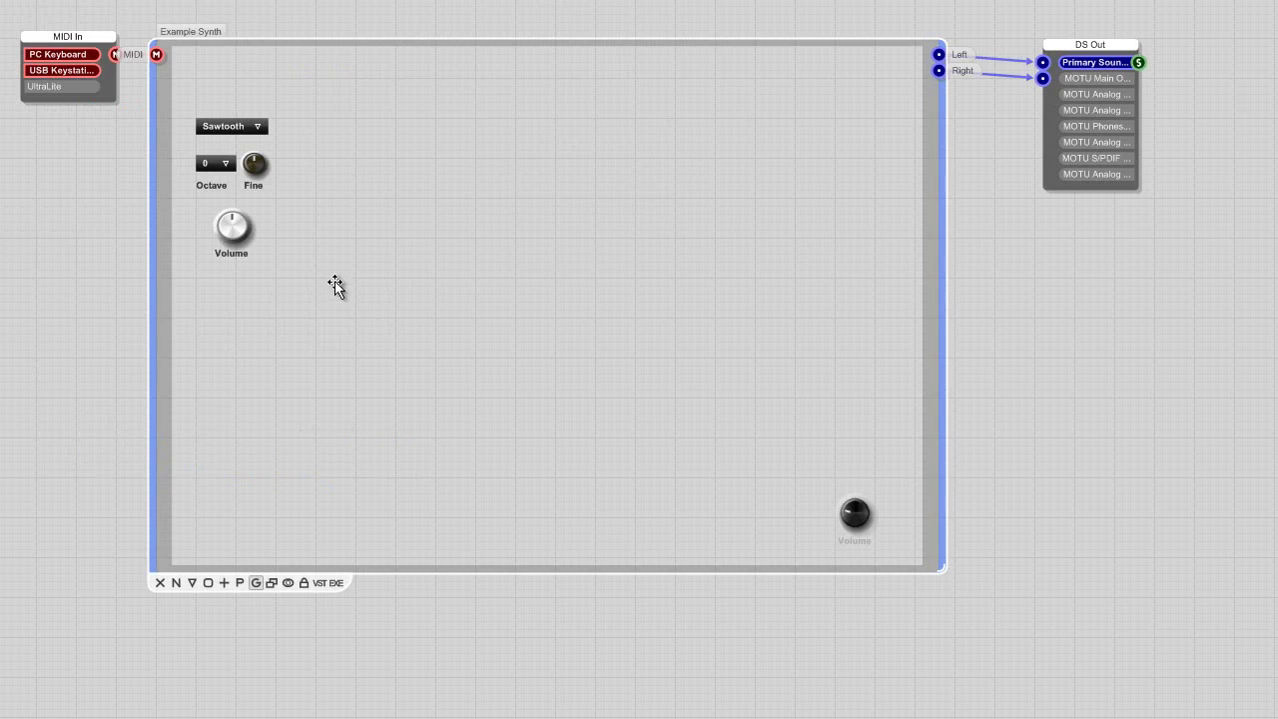
# In front panel edit mode, place second waveform, Octave/Fine and Volume controls beside the first set
pyautogui.rightClick(485, 337)
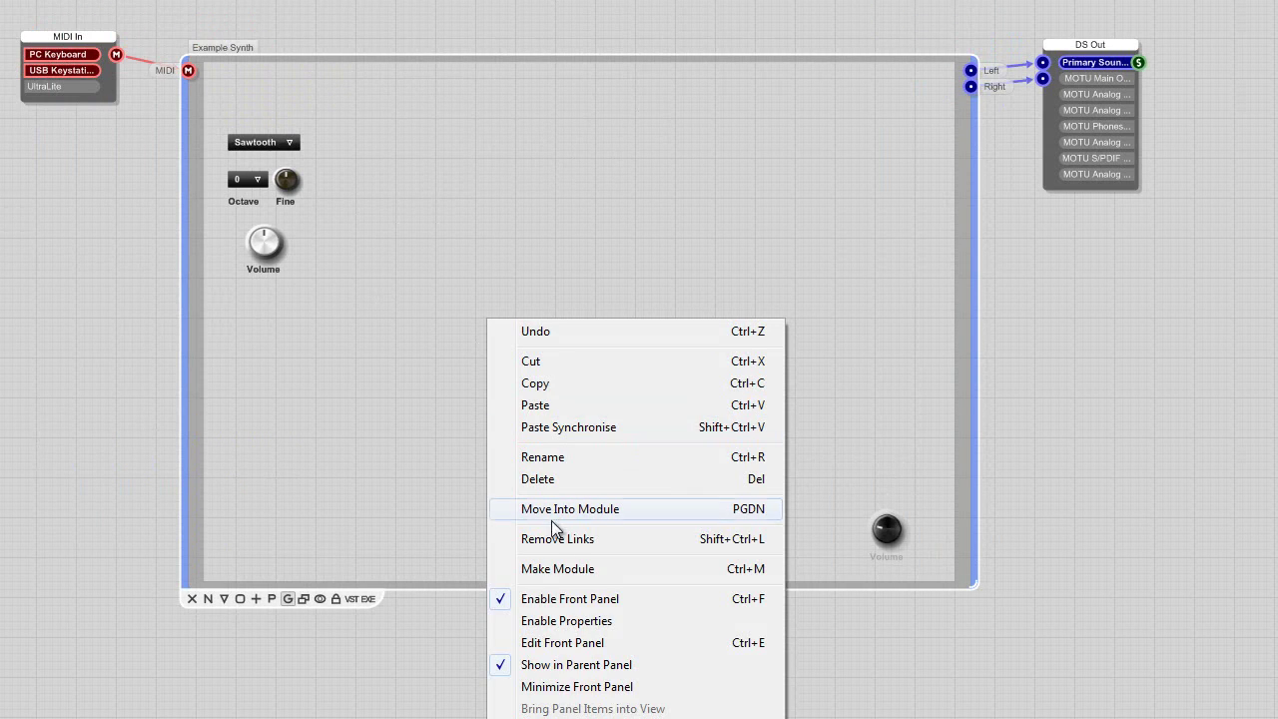
pyautogui.click(563, 644)
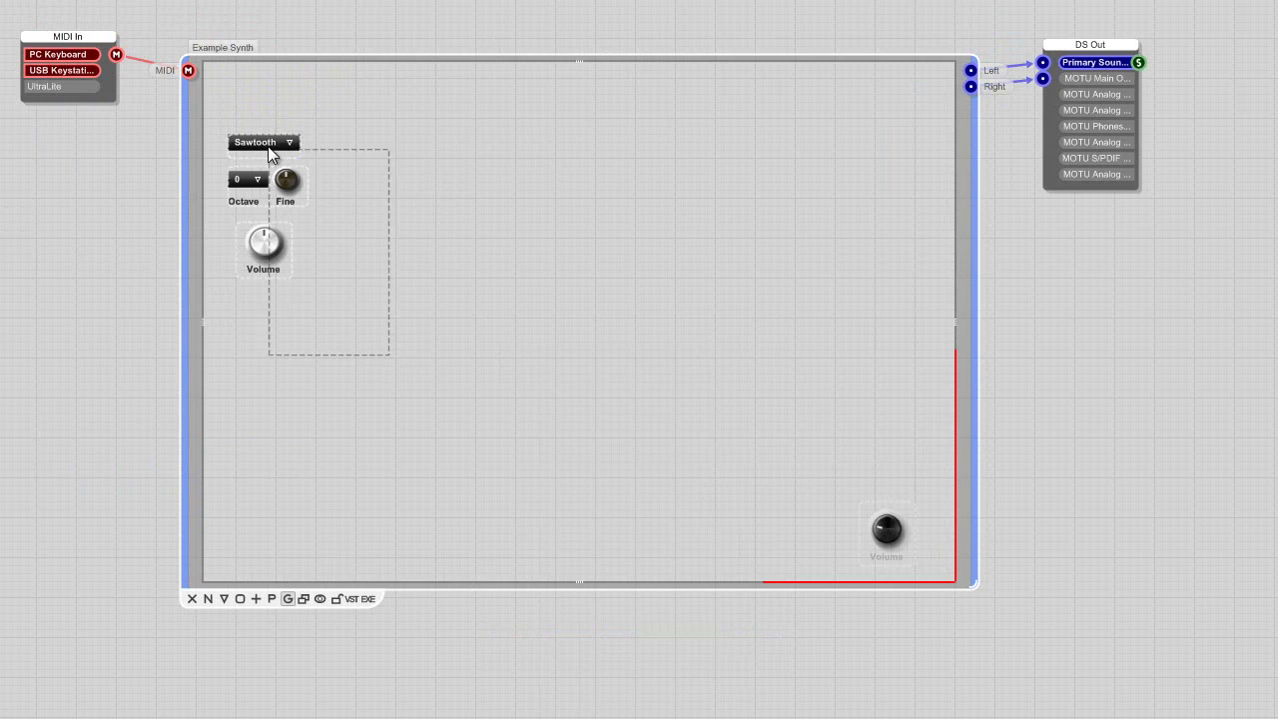
pyautogui.moveTo(266, 144); pyautogui.dragTo(354, 145)
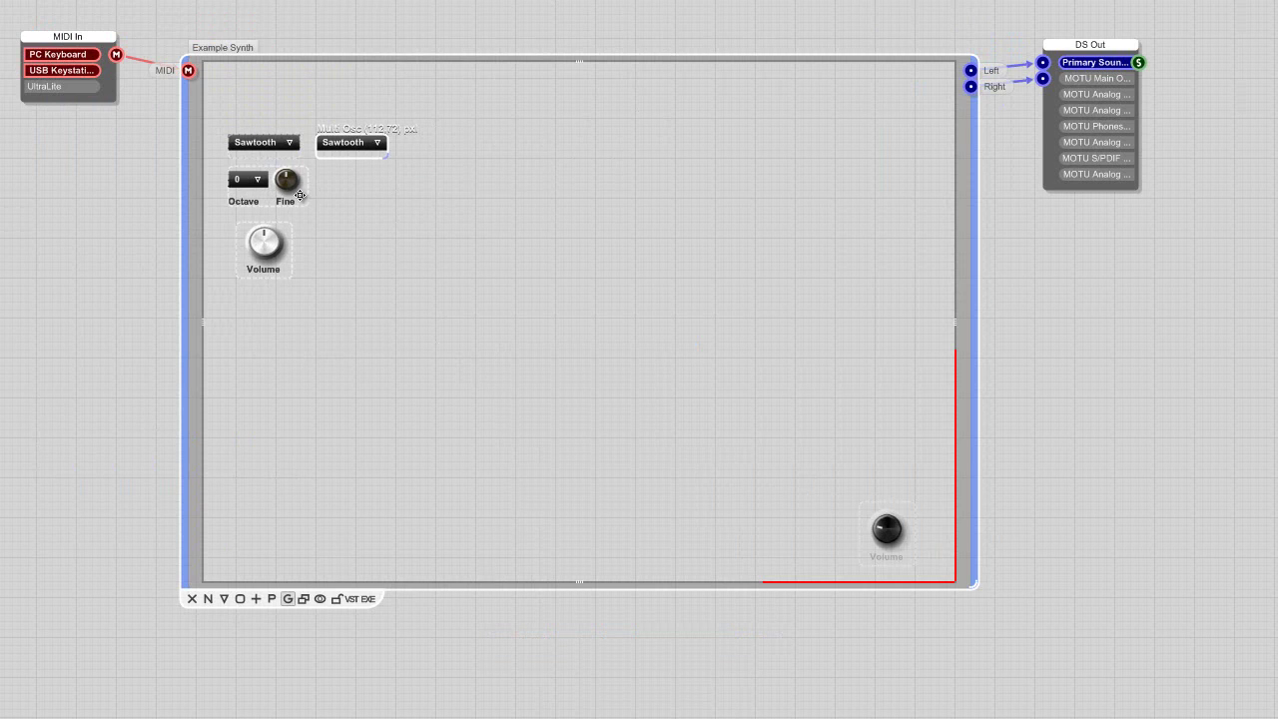
pyautogui.moveTo(300, 195); pyautogui.dragTo(387, 194)
pyautogui.moveTo(283, 261); pyautogui.dragTo(380, 262)
# Lock the panel, turn the second Volume to minimum and the first to centre
pyautogui.rightClick(560, 322)
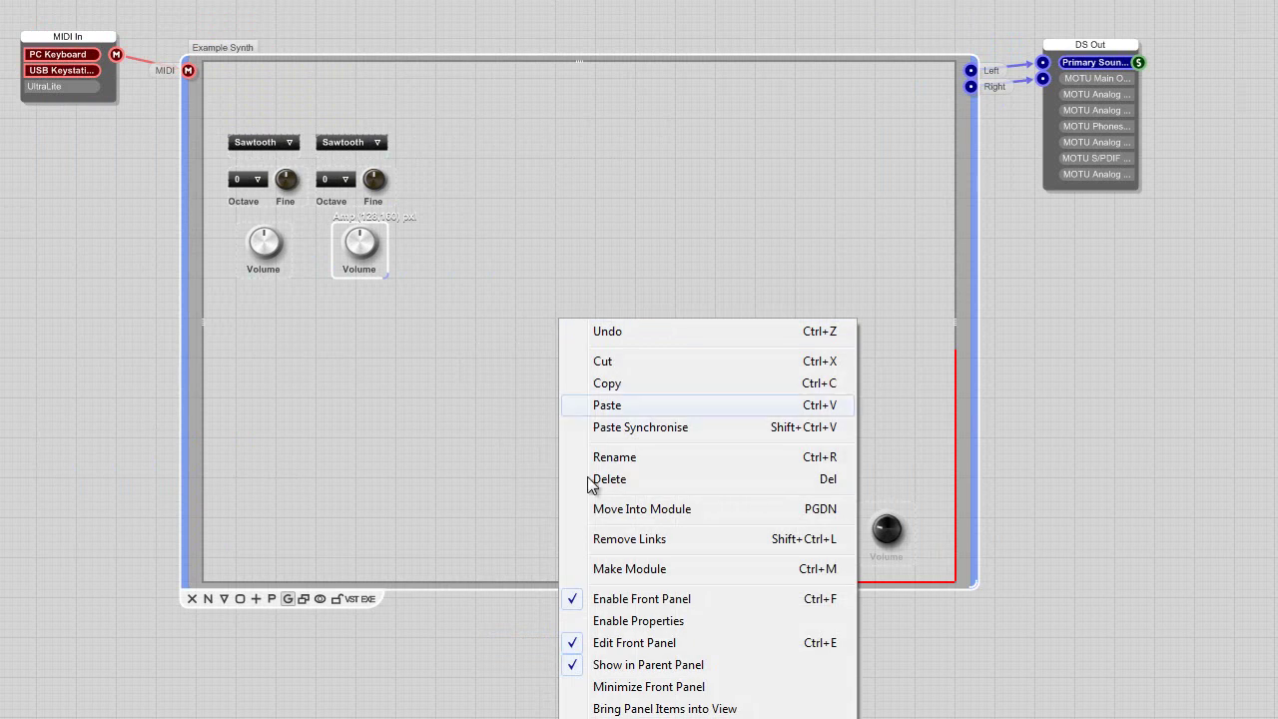
pyautogui.click(661, 647)
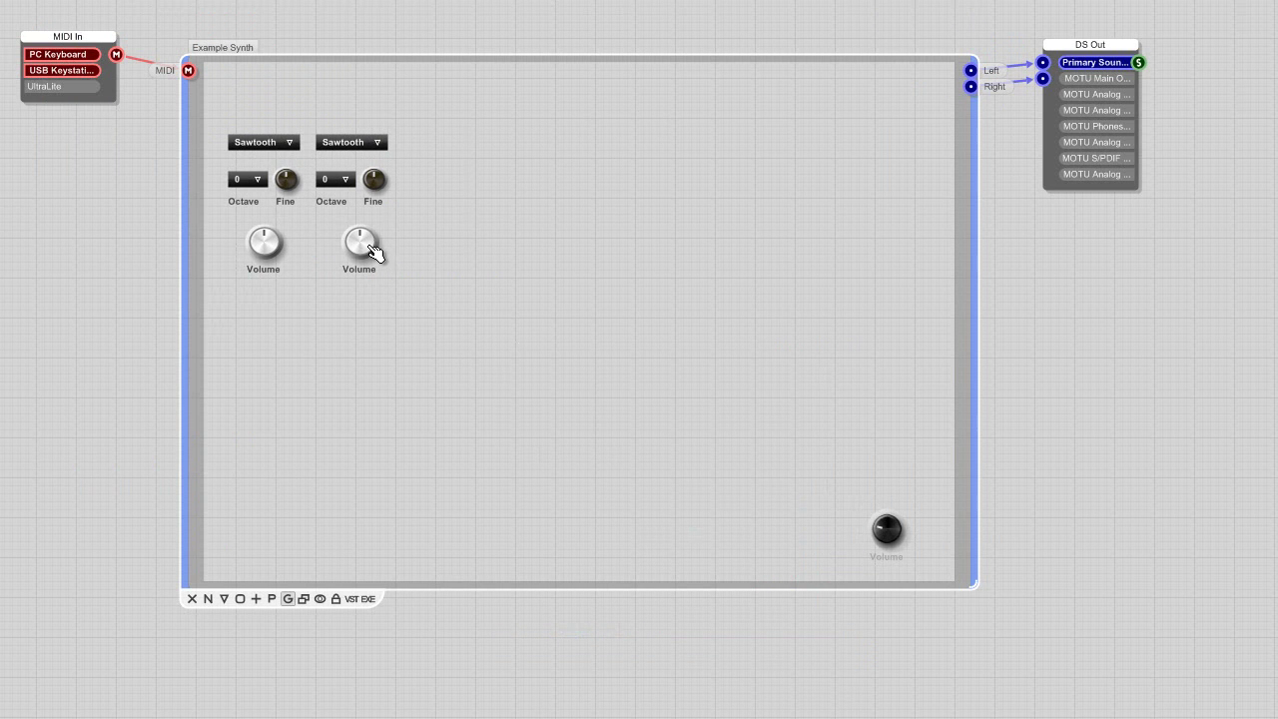
pyautogui.moveTo(373, 253); pyautogui.dragTo(372, 399)
pyautogui.moveTo(274, 246); pyautogui.dragTo(270, 240)
# Drop the second oscillator's Octave to -1, then return it to 0
pyautogui.click(345, 179)
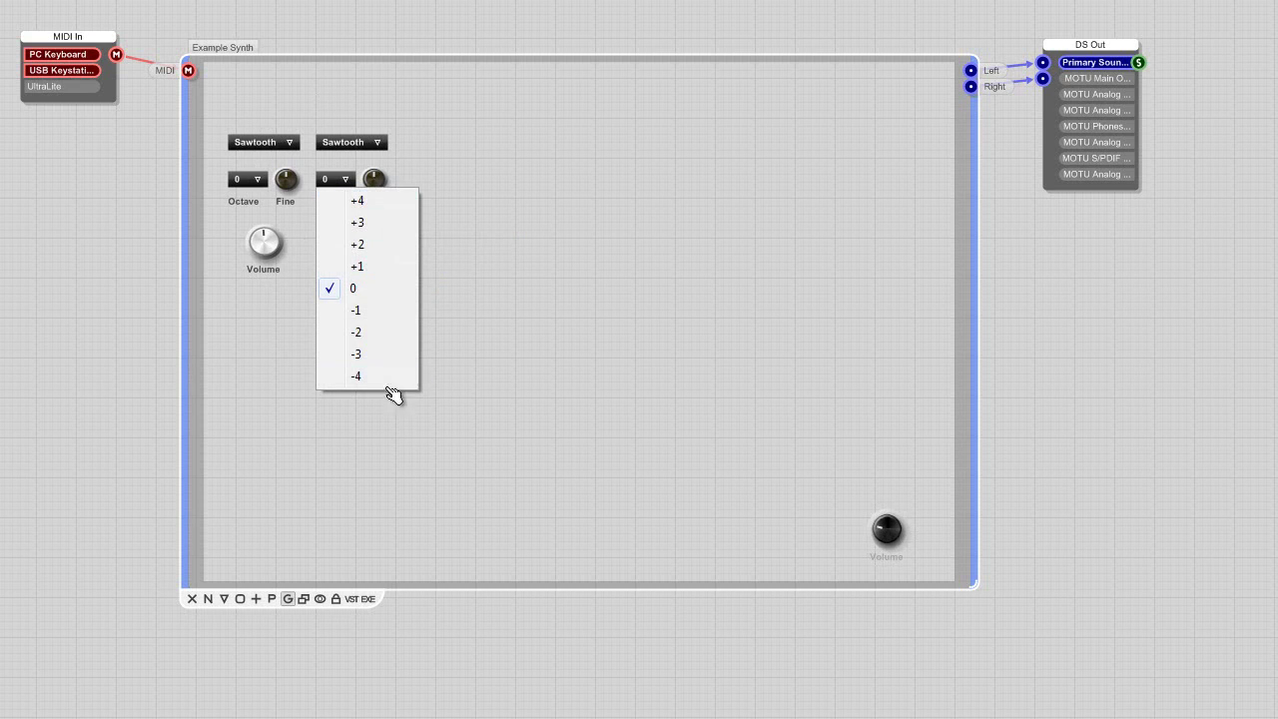
pyautogui.click(349, 313)
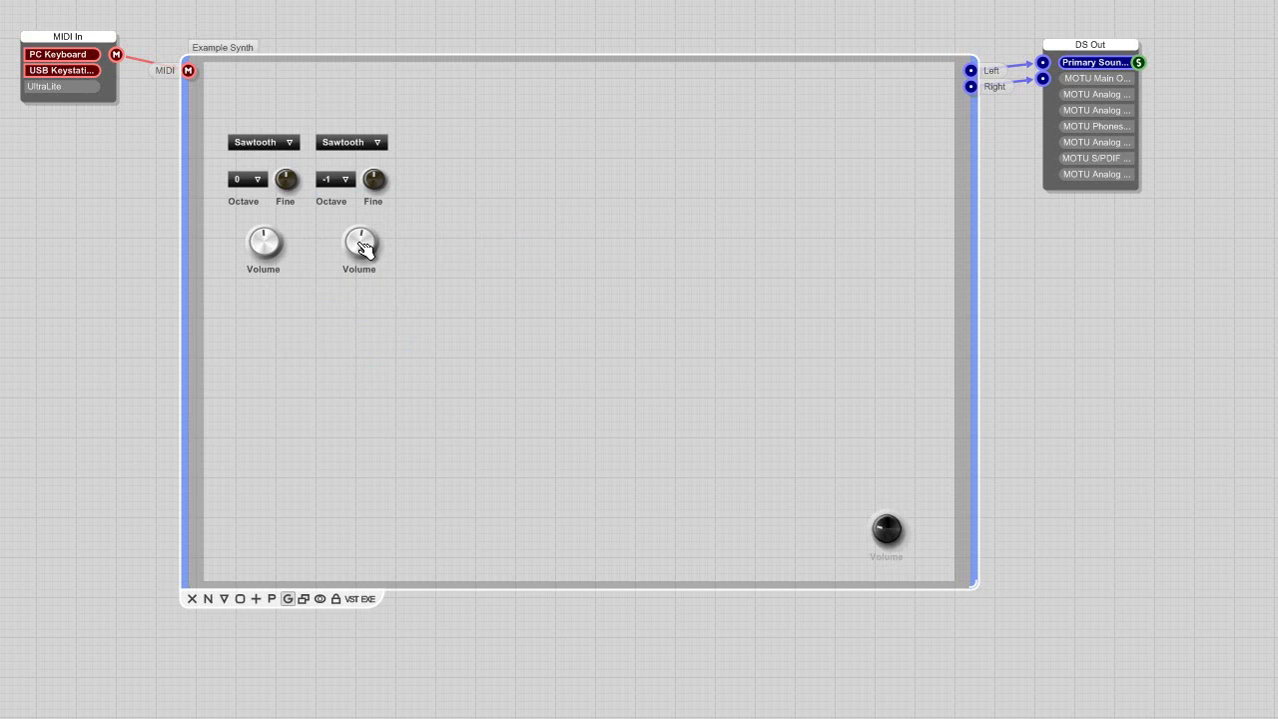
pyautogui.click(338, 180)
pyautogui.click(382, 292)
# Inside the schematic, copy the second Detuner–Multi Osc–Amp chain and paste it as a third row
pyautogui.doubleClick(335, 110)
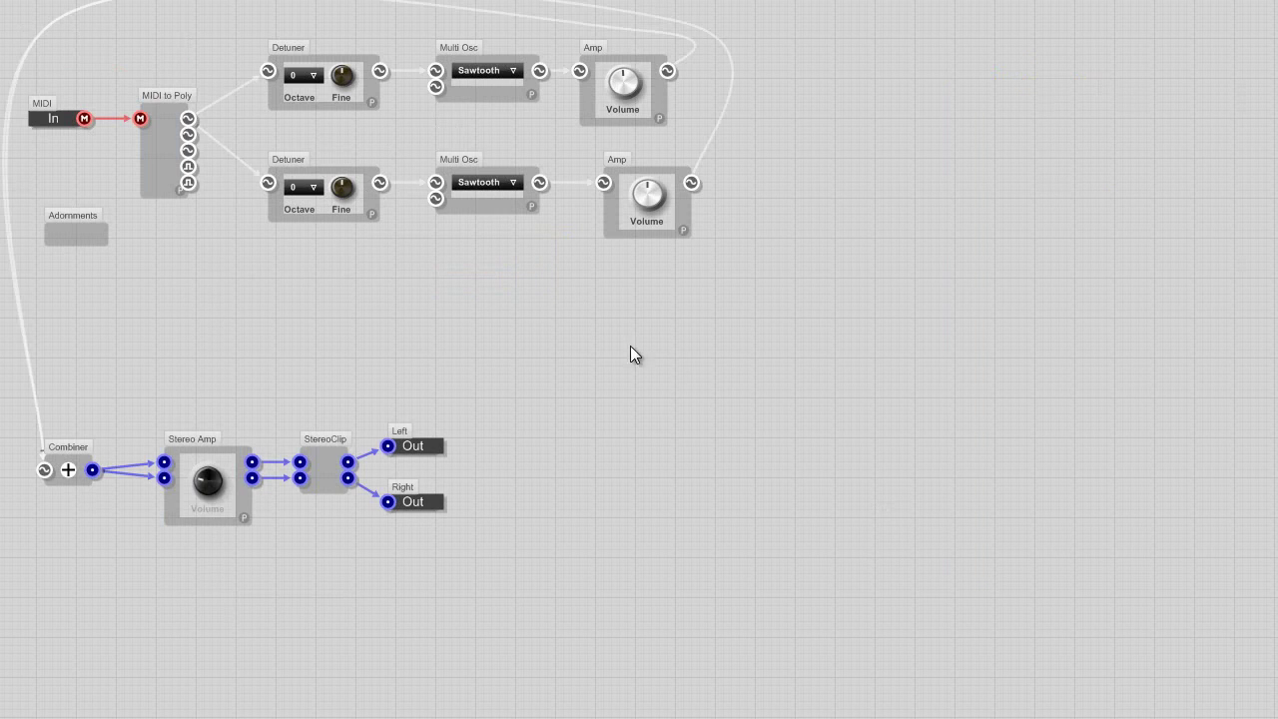
pyautogui.moveTo(708, 370); pyautogui.dragTo(250, 130)
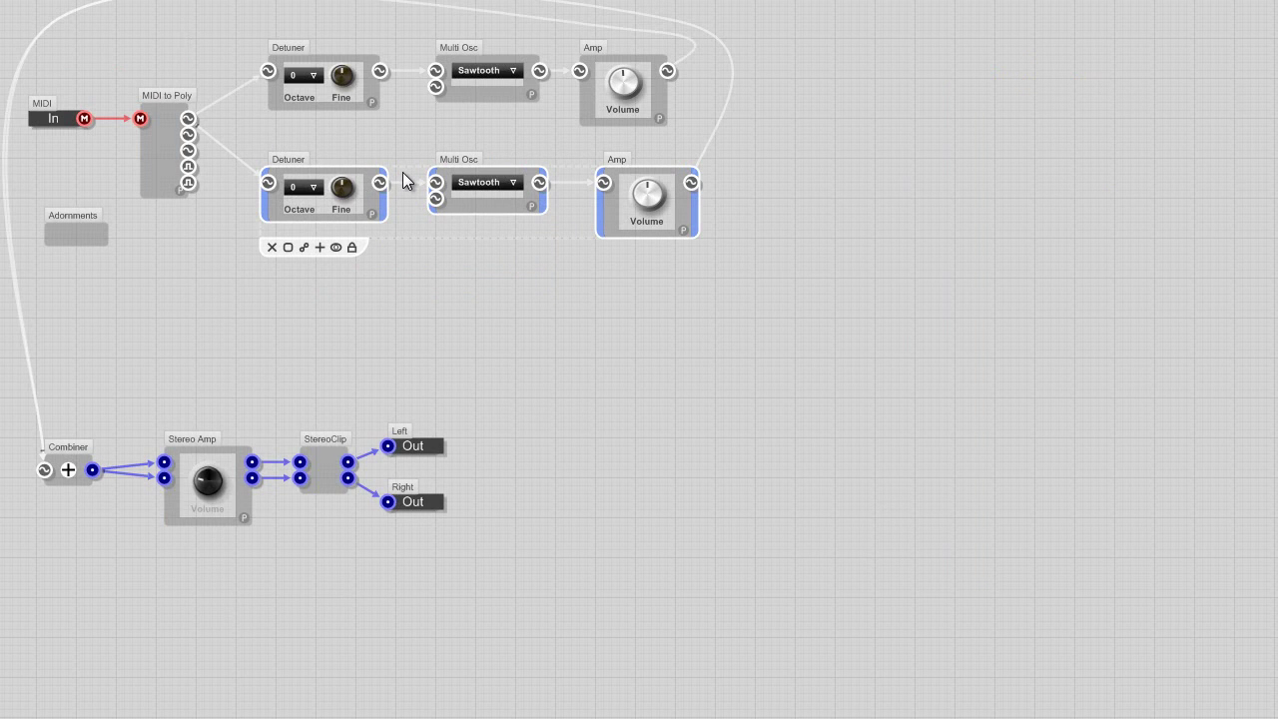
pyautogui.click(288, 310)
pyautogui.rightClick(289, 310)
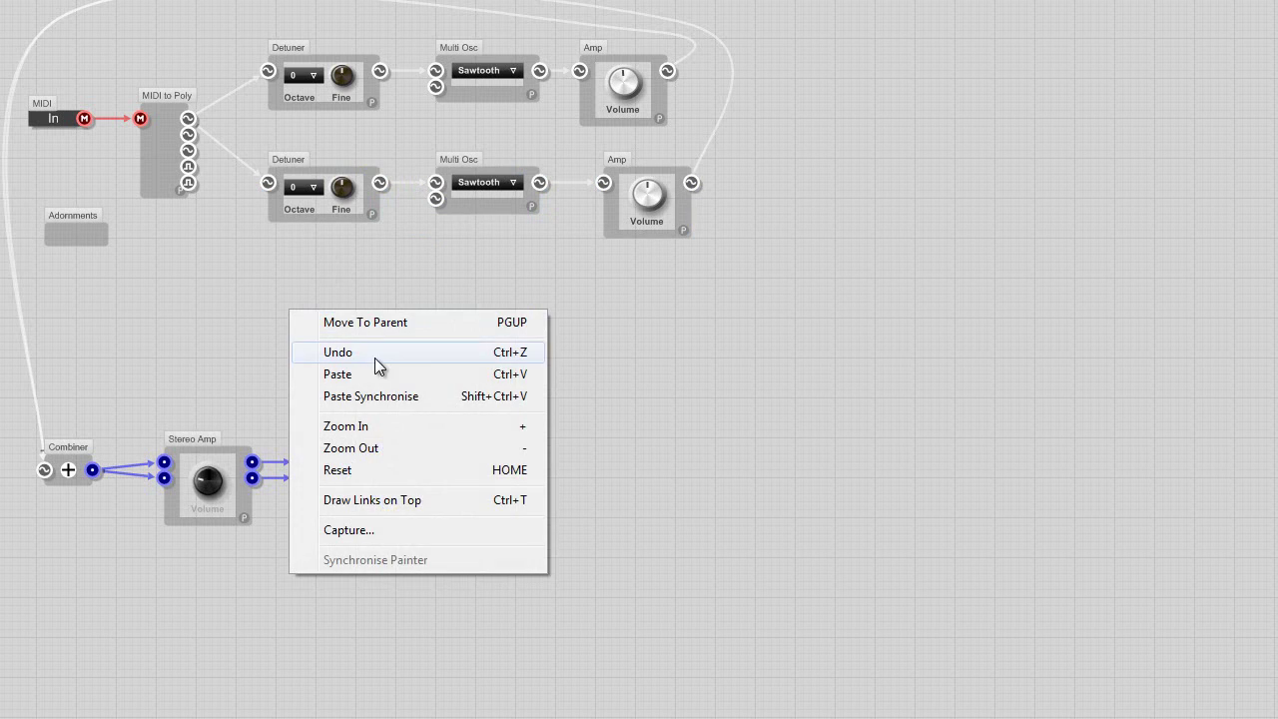
pyautogui.click(375, 375)
pyautogui.moveTo(329, 285); pyautogui.dragTo(454, 287)
# Wire MIDI to Poly into the third Detuner and the third Amp over the top into the Combiner
pyautogui.moveTo(194, 118); pyautogui.dragTo(268, 294)
pyautogui.moveTo(692, 295); pyautogui.dragTo(45, 470)
pyautogui.moveTo(124, 444); pyautogui.dragTo(753, 38)
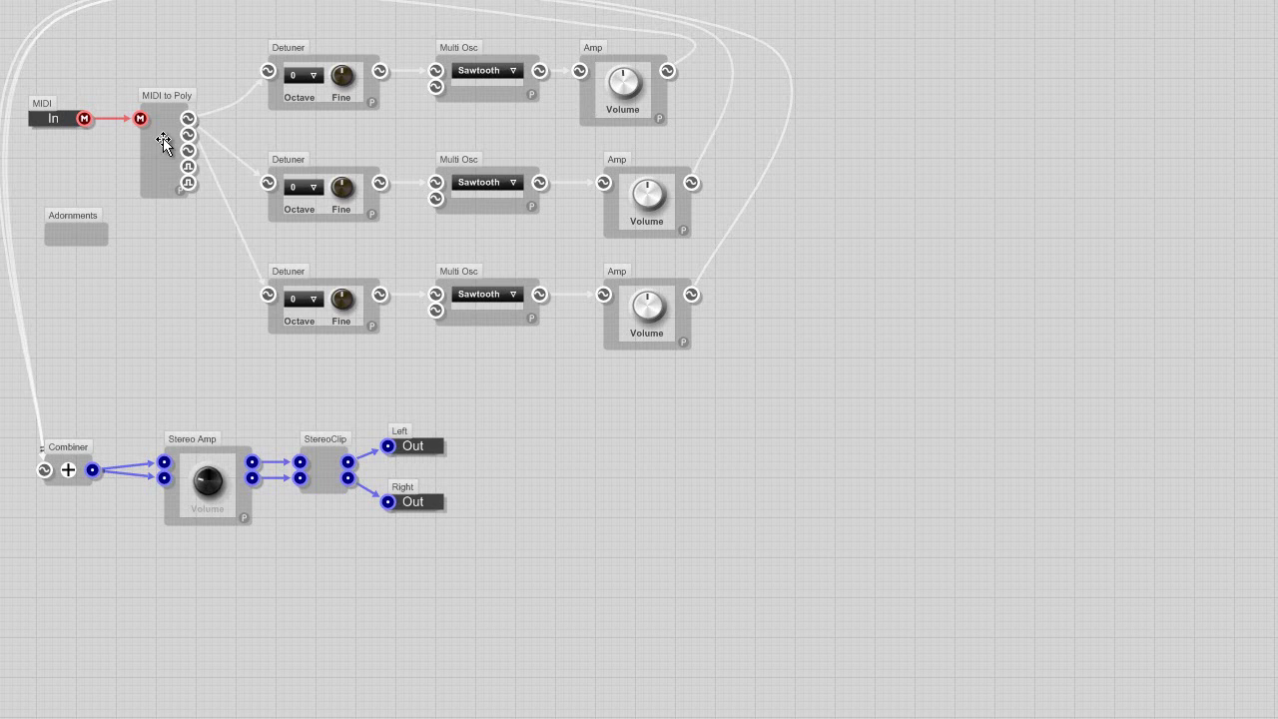
pyautogui.moveTo(166, 140); pyautogui.dragTo(135, 141)
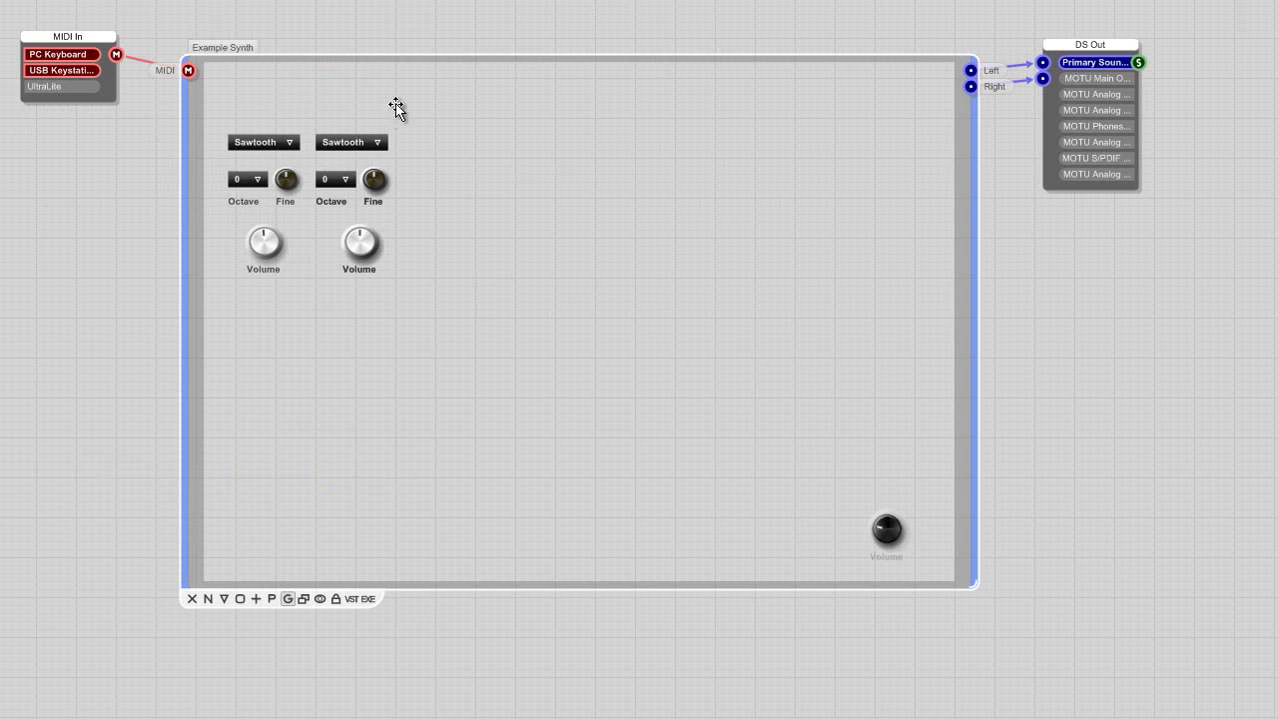
# Enable front panel editing and find the third oscillator's controls stacked under the second set
pyautogui.moveTo(397, 107); pyautogui.dragTo(310, 294)
pyautogui.rightClick(465, 152)
pyautogui.click(548, 475)
pyautogui.moveTo(449, 100); pyautogui.dragTo(293, 288)
pyautogui.moveTo(337, 159); pyautogui.dragTo(426, 137)
pyautogui.click(329, 144)
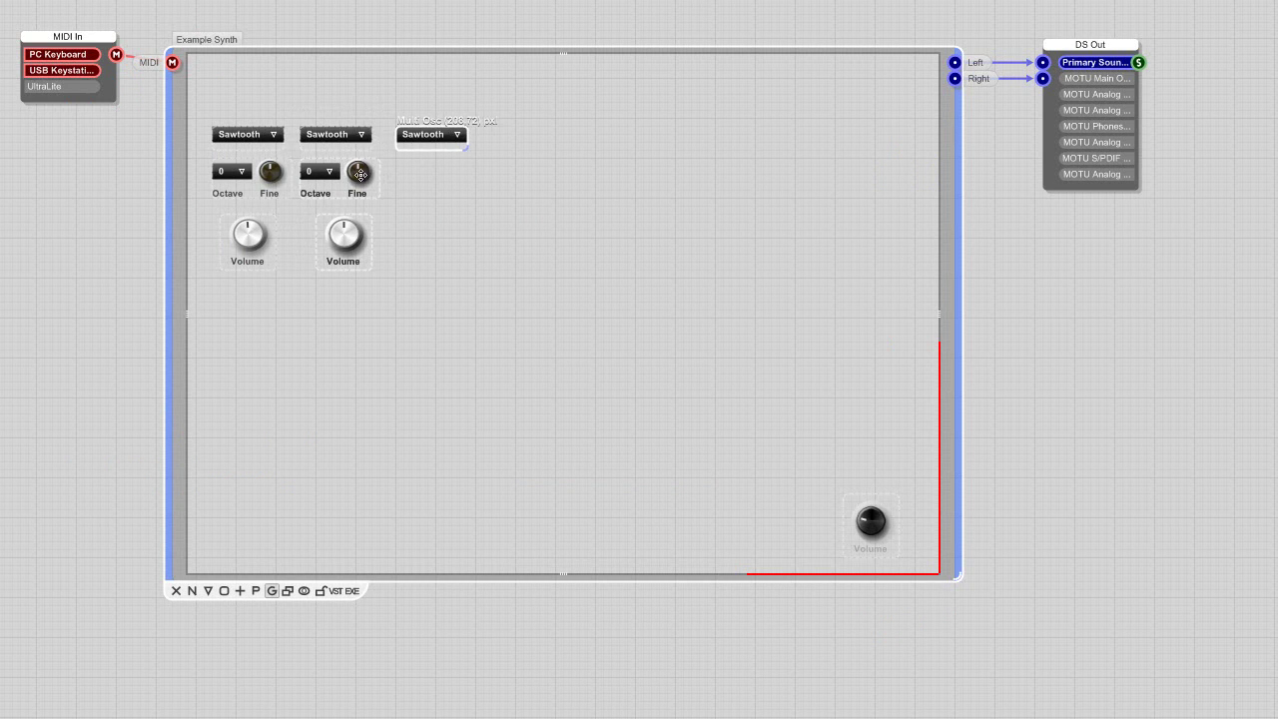
# Drag the third waveform, Octave, Fine and Volume controls into a third column level with the others
pyautogui.moveTo(366, 176); pyautogui.dragTo(468, 178)
pyautogui.moveTo(341, 213); pyautogui.dragTo(449, 224)
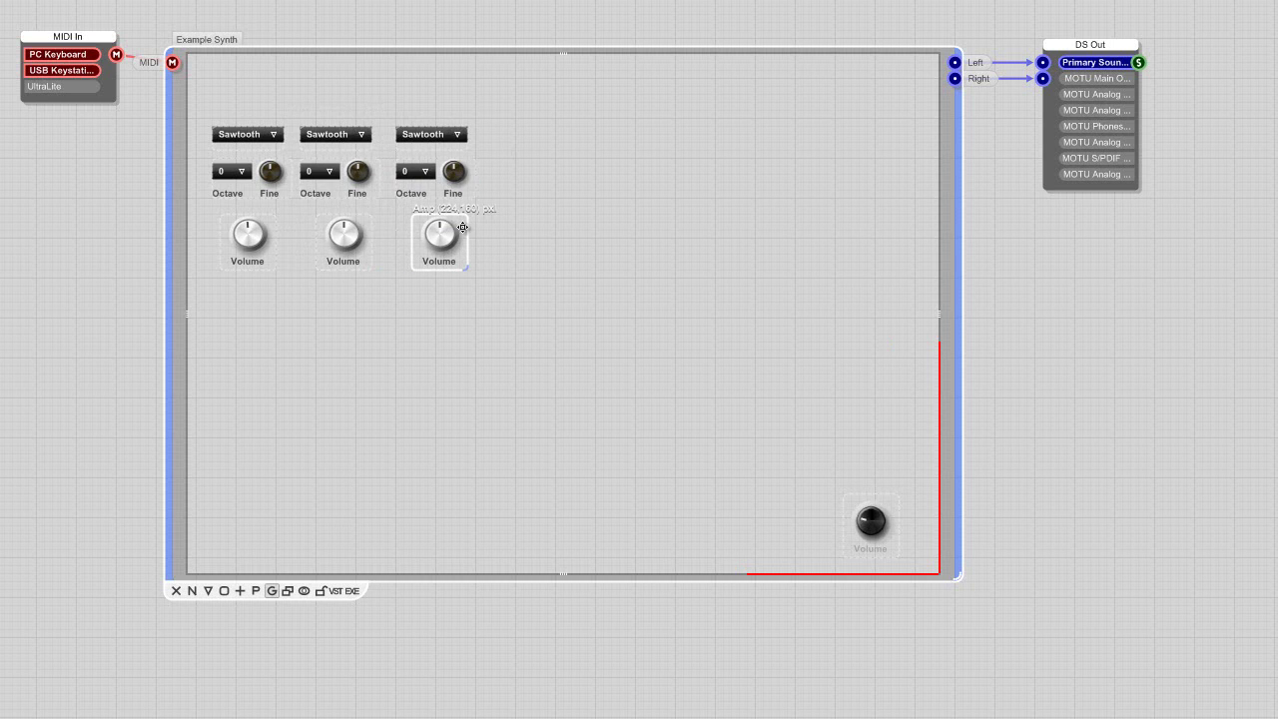
pyautogui.click(546, 270)
pyautogui.moveTo(543, 328); pyautogui.dragTo(394, 84)
pyautogui.click(543, 305)
pyautogui.moveTo(543, 305); pyautogui.dragTo(392, 95)
pyautogui.moveTo(434, 136); pyautogui.dragTo(498, 136)
pyautogui.moveTo(398, 106); pyautogui.dragTo(292, 269)
# Shift the second column right for even spacing and turn Edit Front Panel off
pyautogui.moveTo(336, 229); pyautogui.dragTo(368, 230)
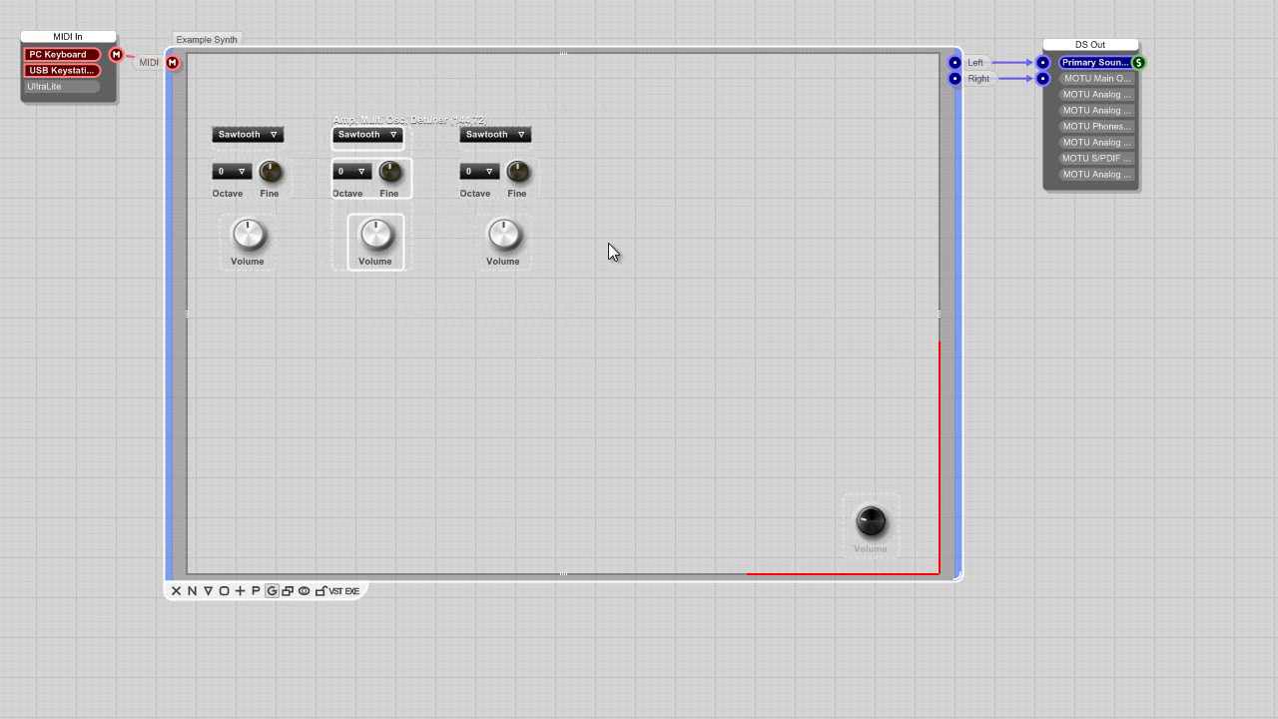
pyautogui.rightClick(545, 323)
pyautogui.click(600, 643)
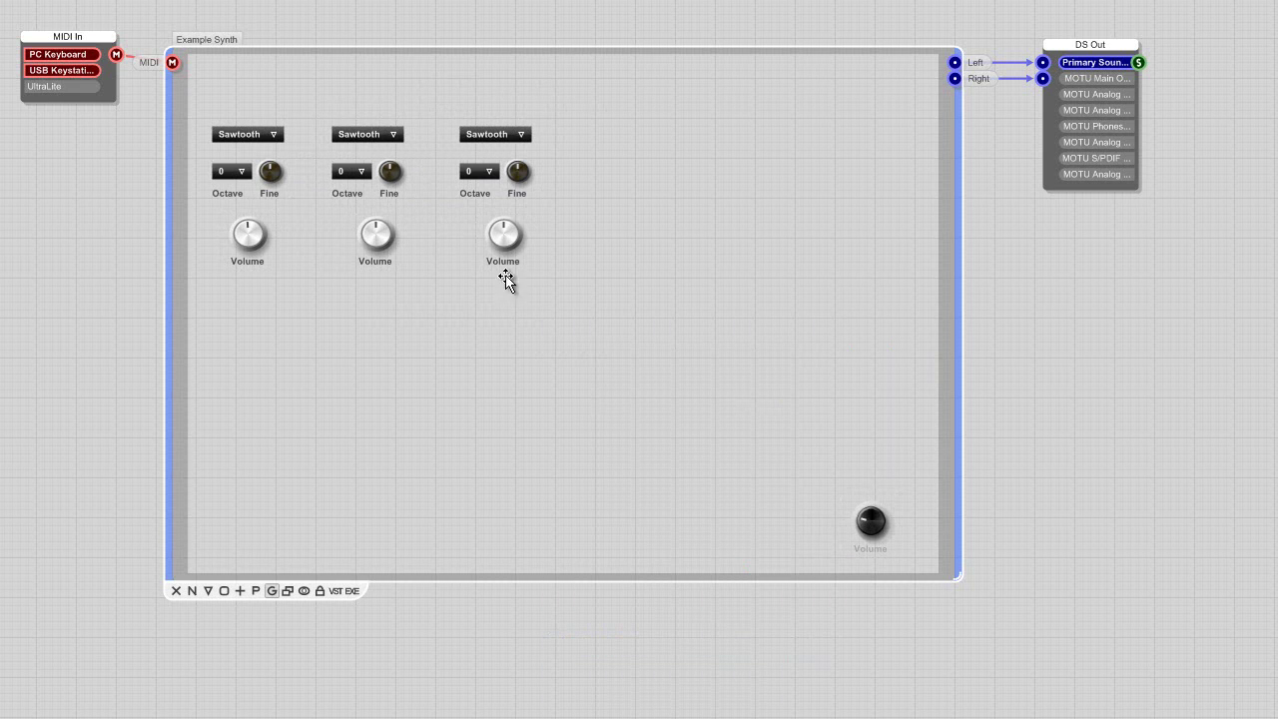
# Balance the volumes: first two down, third fully down, second back to centre
pyautogui.moveTo(376, 237); pyautogui.dragTo(248, 240)
pyautogui.moveTo(526, 173)
pyautogui.mouseDown()
pyautogui.moveTo(523, 161)
pyautogui.moveTo(521, 174)
pyautogui.mouseUp()
pyautogui.moveTo(519, 242); pyautogui.dragTo(510, 396)
pyautogui.moveTo(384, 239); pyautogui.dragTo(399, 171)
pyautogui.moveTo(381, 222); pyautogui.dragTo(377, 242)
pyautogui.moveTo(400, 257); pyautogui.dragTo(401, 214)
# Set the third oscillator to Noise at low volume and the second oscillator to octave +1
pyautogui.click(519, 136)
pyautogui.click(520, 246)
pyautogui.moveTo(503, 235); pyautogui.dragTo(356, 490)
pyautogui.click(361, 175)
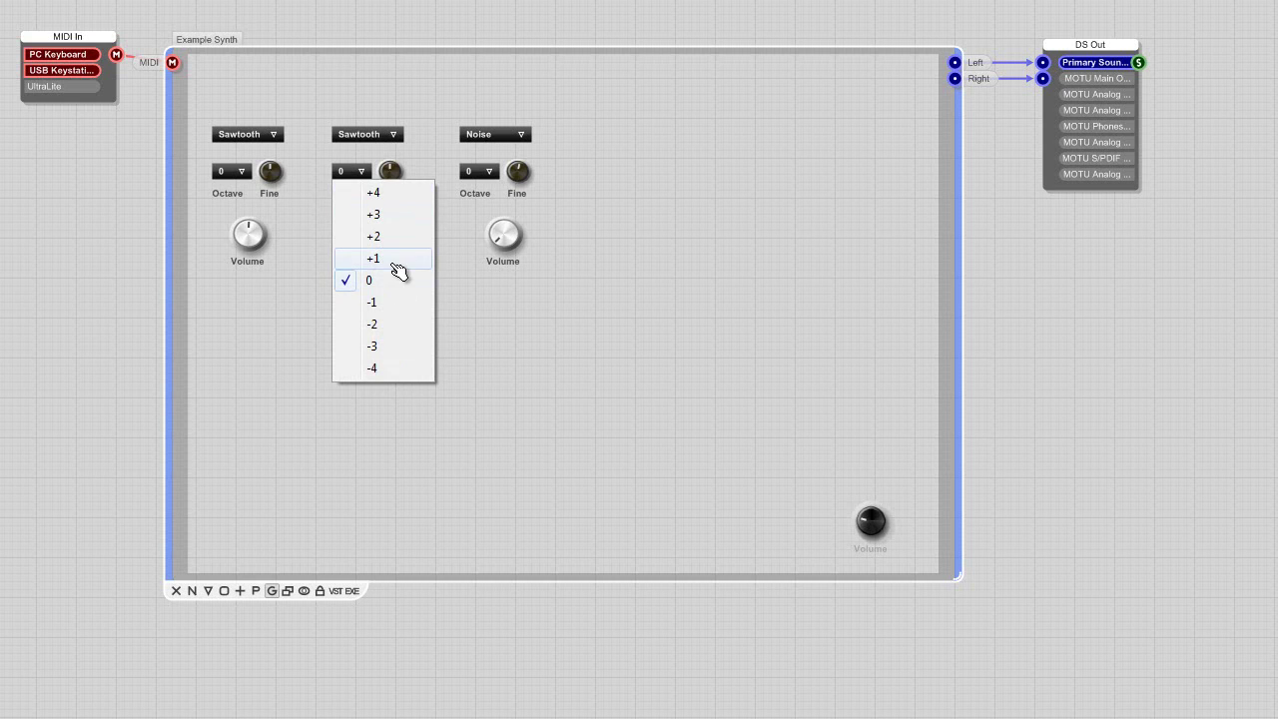
pyautogui.click(398, 265)
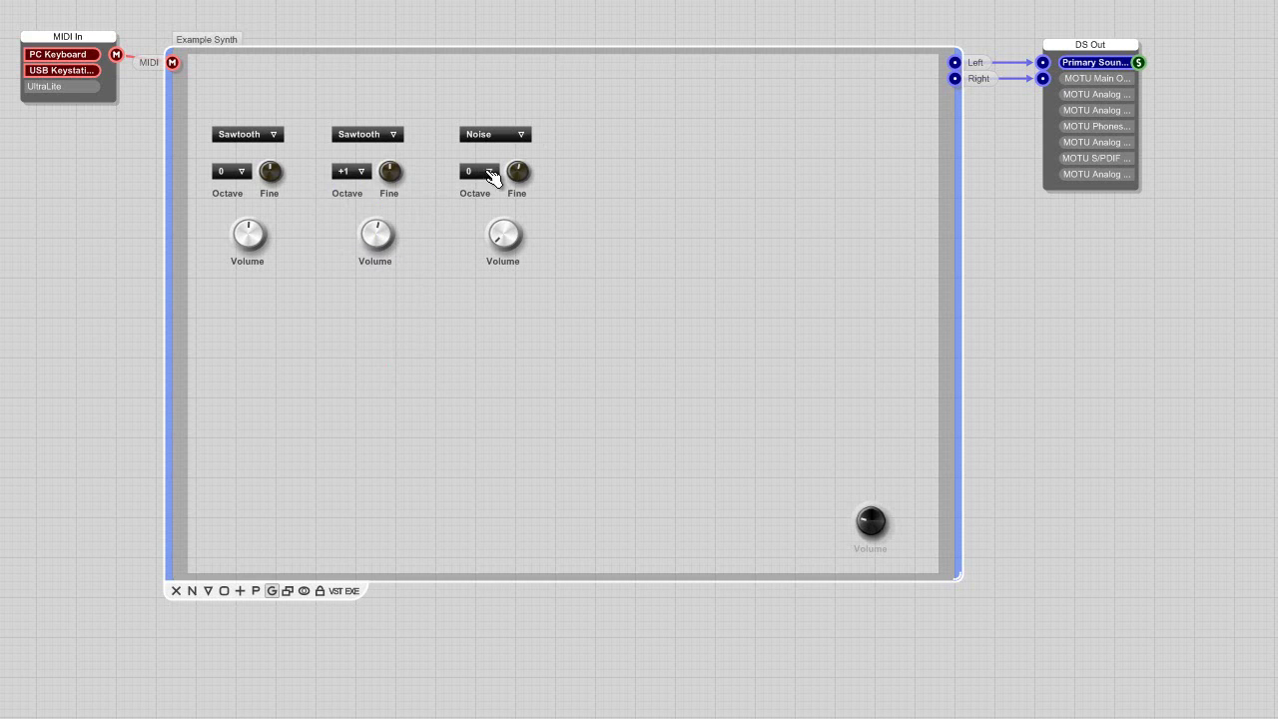
pyautogui.moveTo(506, 234)
pyautogui.mouseDown()
pyautogui.moveTo(508, 214)
pyautogui.moveTo(509, 239)
pyautogui.mouseUp()
pyautogui.moveTo(377, 237); pyautogui.dragTo(380, 200)
# In the schematic, move the middle Detuner, Multi Osc and Amp up under the first row
pyautogui.doubleClick(651, 390)
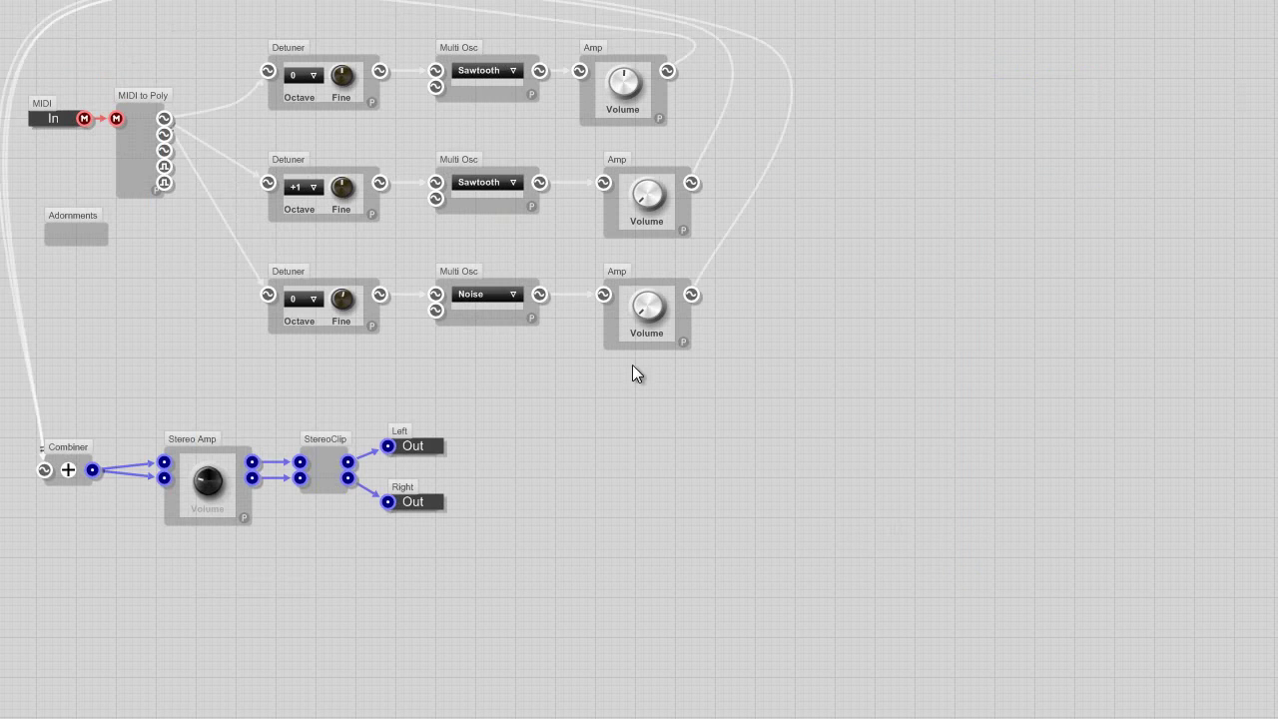
pyautogui.click(480, 318)
pyautogui.moveTo(265, 251); pyautogui.dragTo(265, 142)
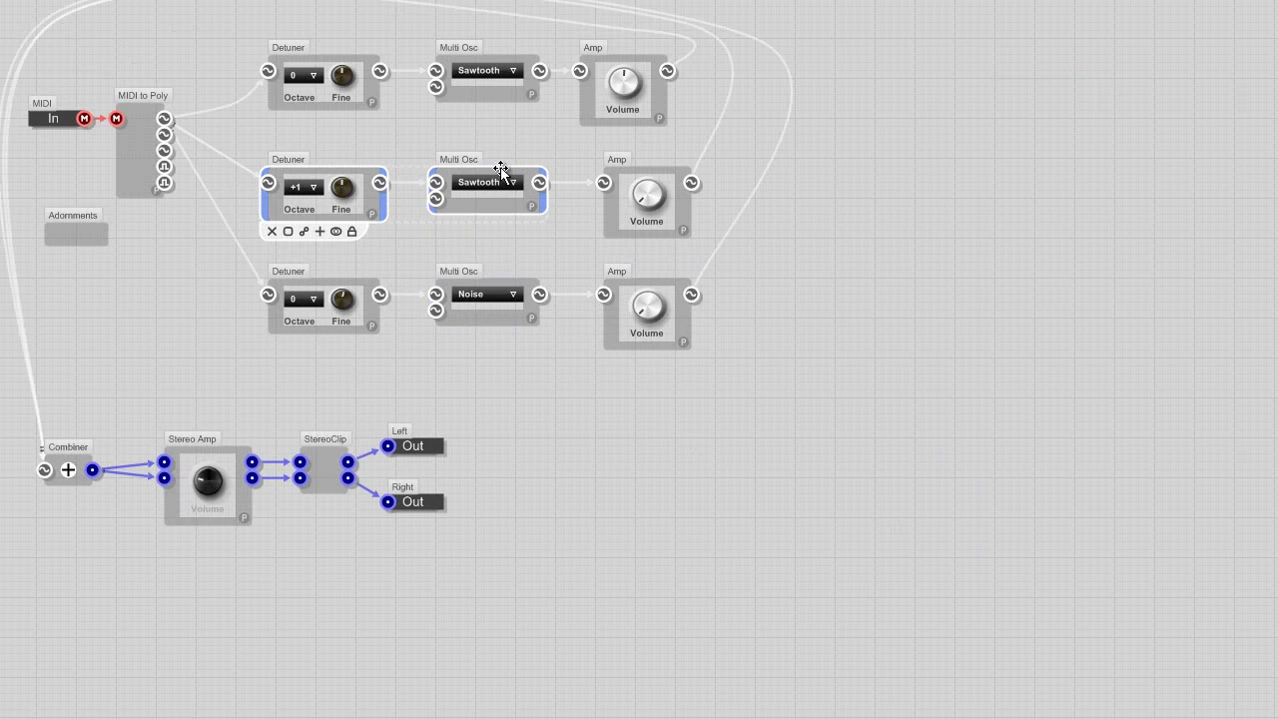
pyautogui.moveTo(500, 167); pyautogui.dragTo(500, 111)
pyautogui.moveTo(631, 172); pyautogui.dragTo(606, 130)
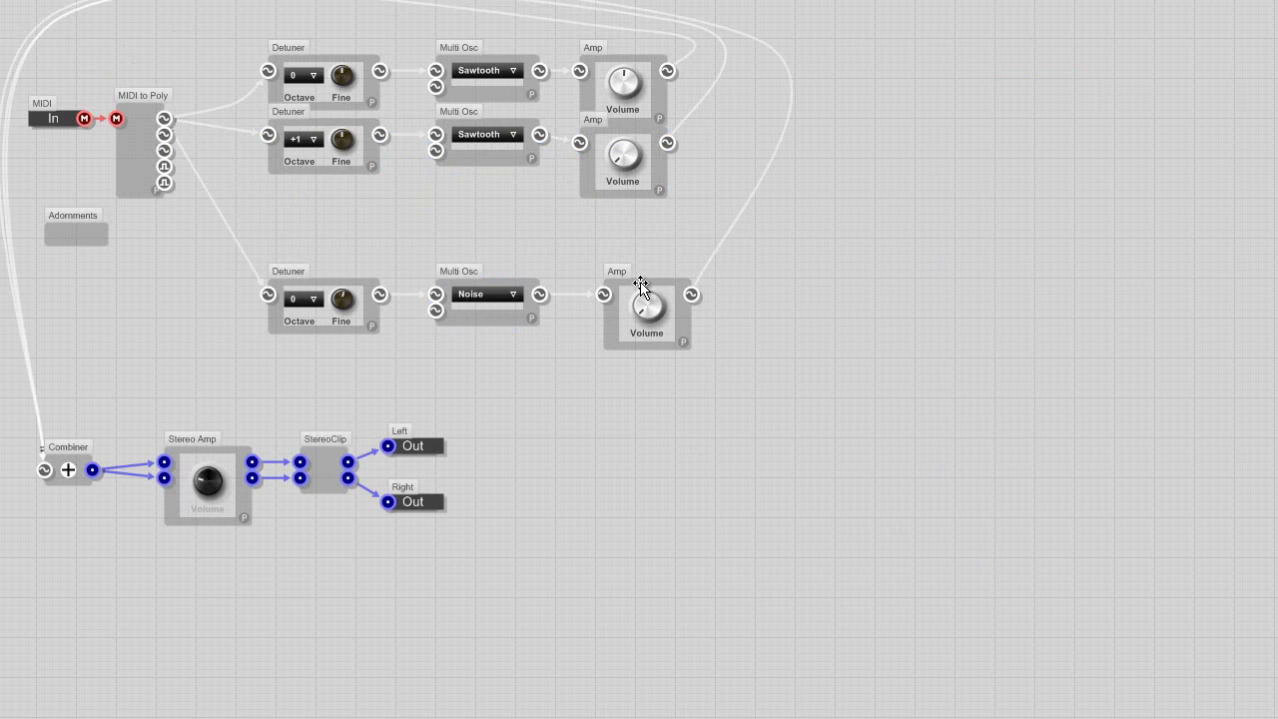
# Move the bottom Amp, Noise Multi Osc and Detuner up into a third row and align the first Amp
pyautogui.moveTo(639, 279); pyautogui.dragTo(620, 195)
pyautogui.moveTo(508, 279); pyautogui.dragTo(499, 208)
pyautogui.moveTo(345, 278); pyautogui.dragTo(346, 202)
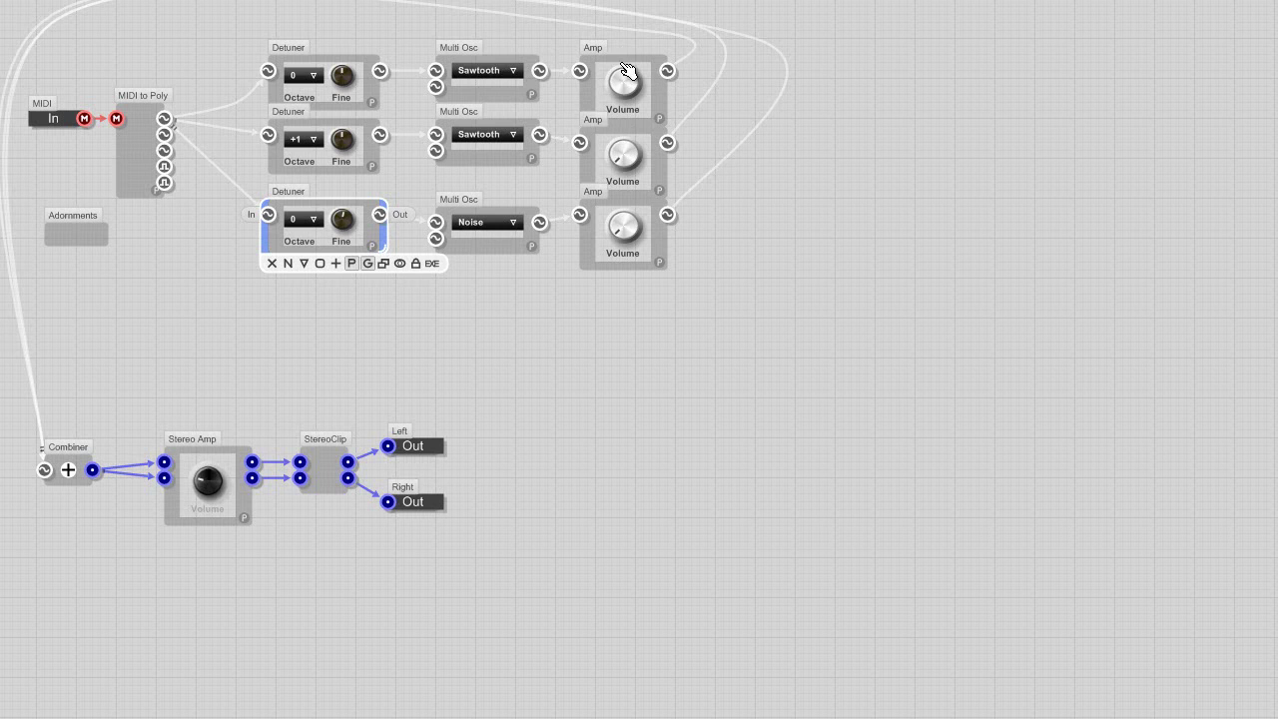
pyautogui.moveTo(626, 68); pyautogui.dragTo(635, 60)
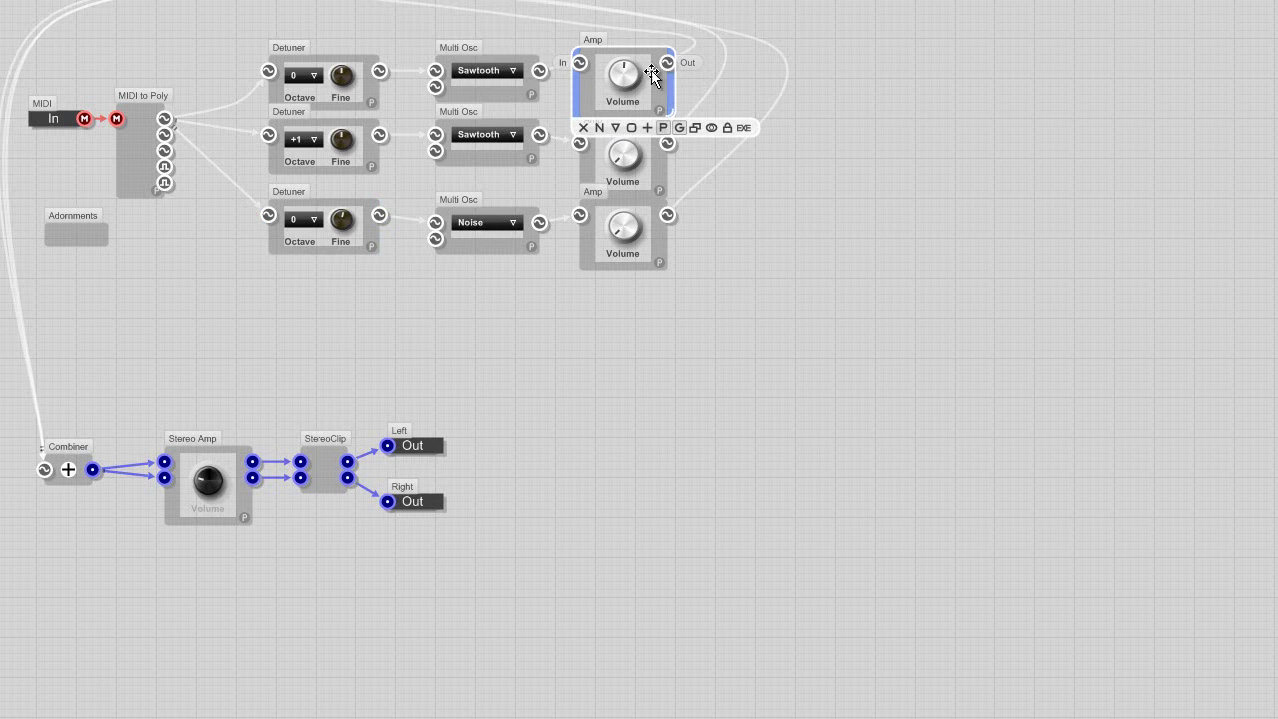
pyautogui.click(218, 452)
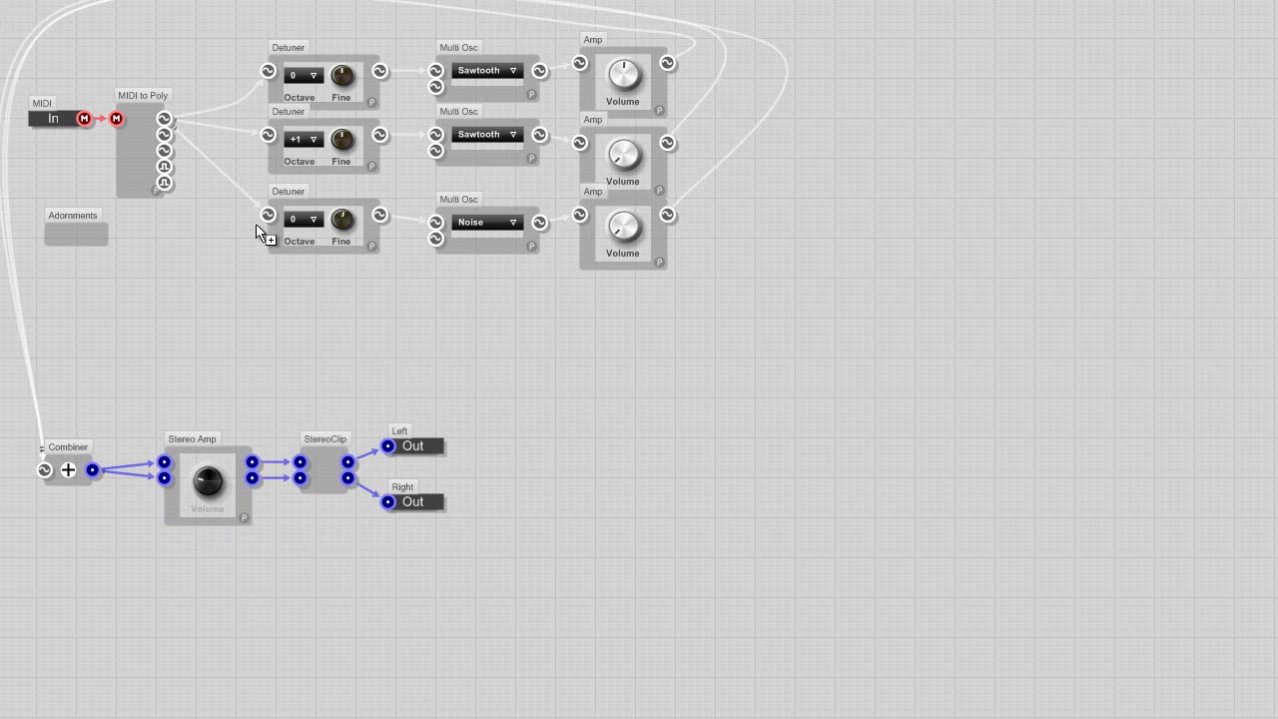
# Place an ADSR module right of the Amps and delete the three Amp-to-Combiner links
pyautogui.moveTo(240, 222); pyautogui.dragTo(331, 324)
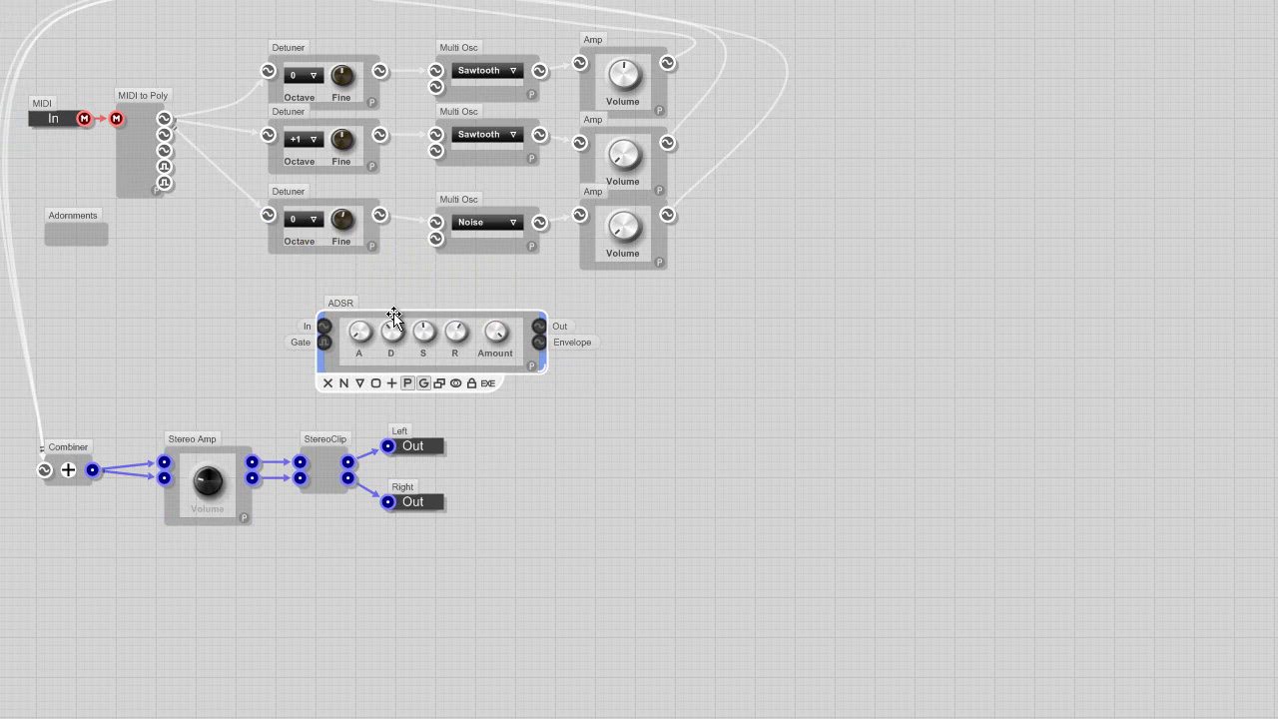
pyautogui.moveTo(399, 320); pyautogui.dragTo(830, 191)
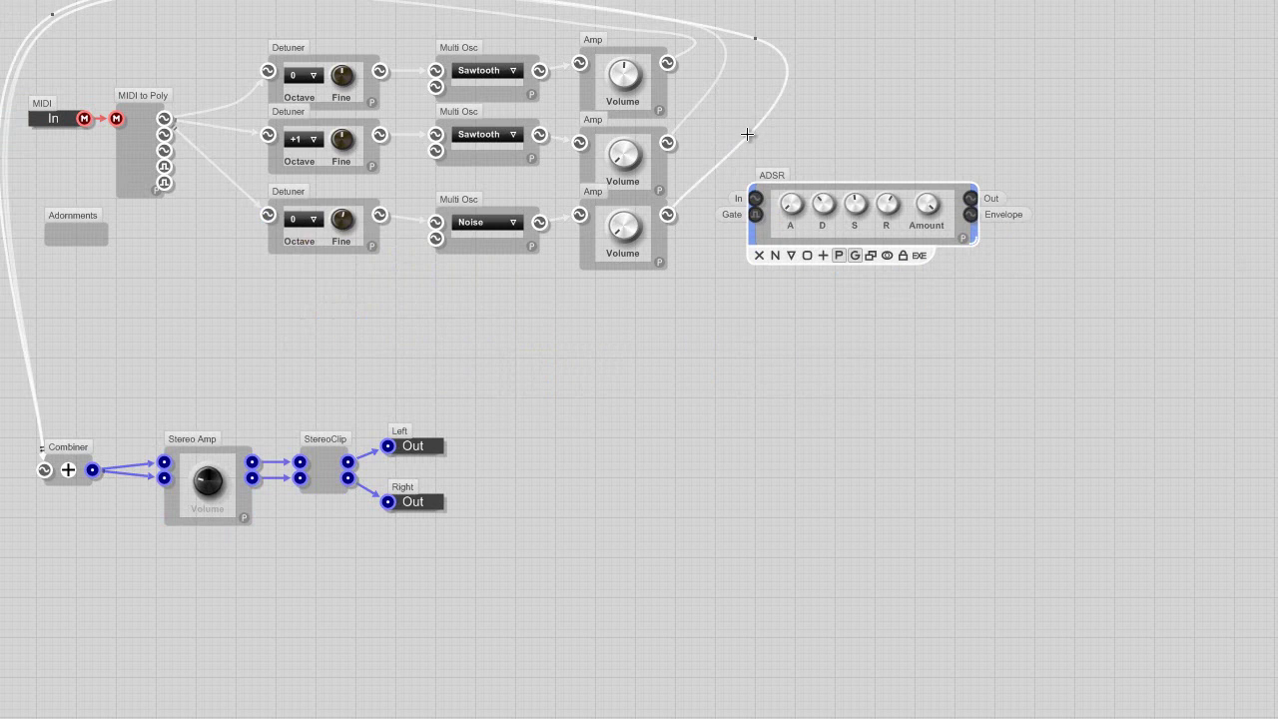
pyautogui.rightClick(743, 139)
pyautogui.click(781, 256)
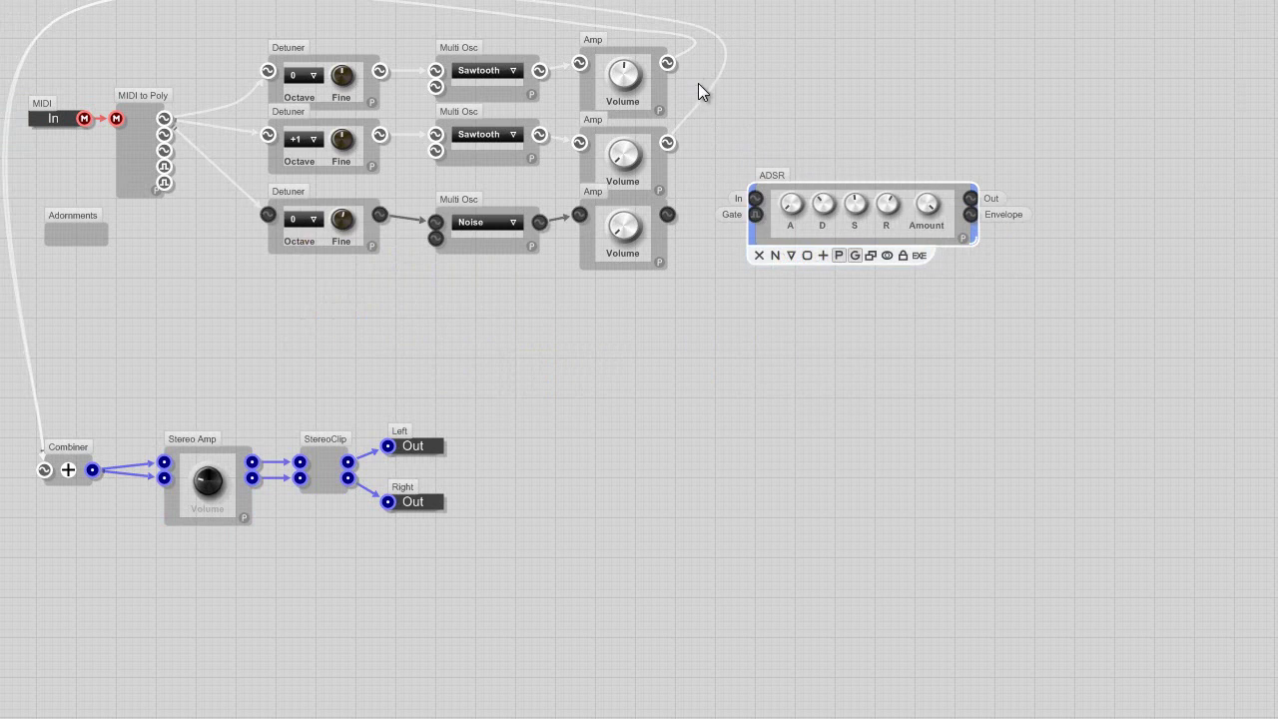
pyautogui.rightClick(711, 91)
pyautogui.click(771, 206)
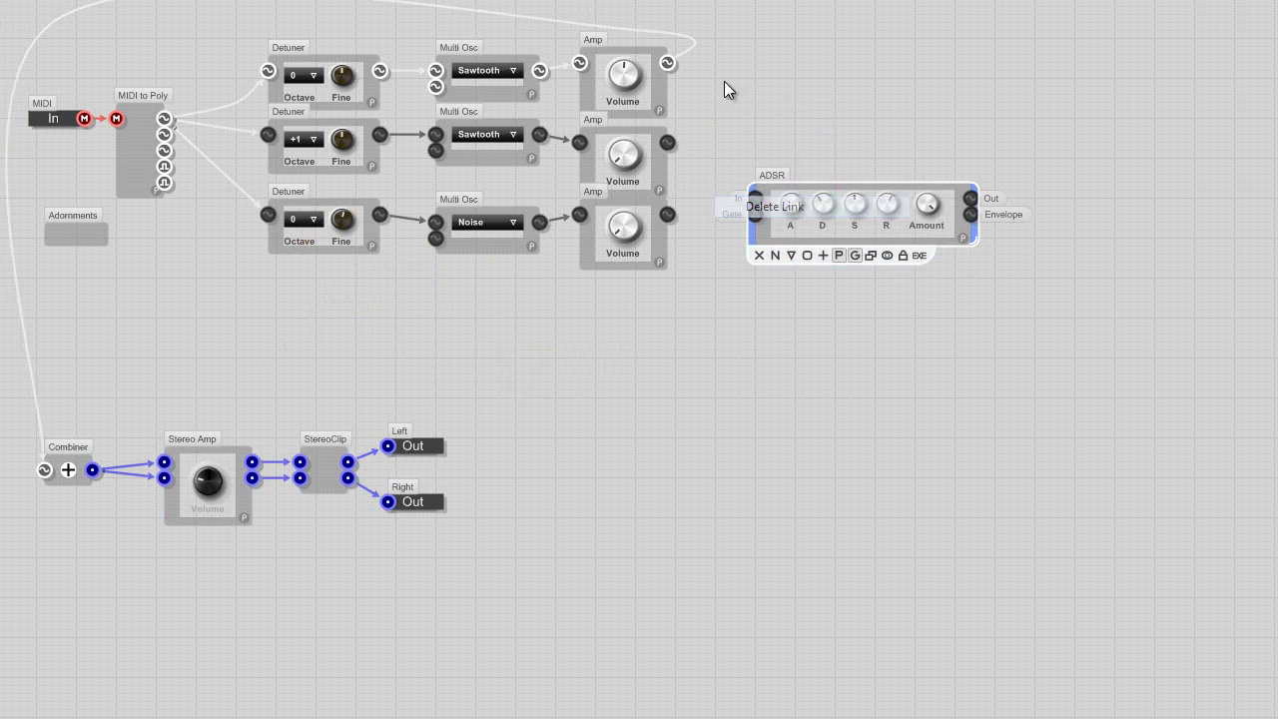
pyautogui.rightClick(692, 41)
pyautogui.click(759, 158)
# Connect all three Amp outputs to ADSR In and route ADSR Out over the top into the Combiner
pyautogui.moveTo(667, 62); pyautogui.dragTo(755, 197)
pyautogui.moveTo(667, 142); pyautogui.dragTo(755, 198)
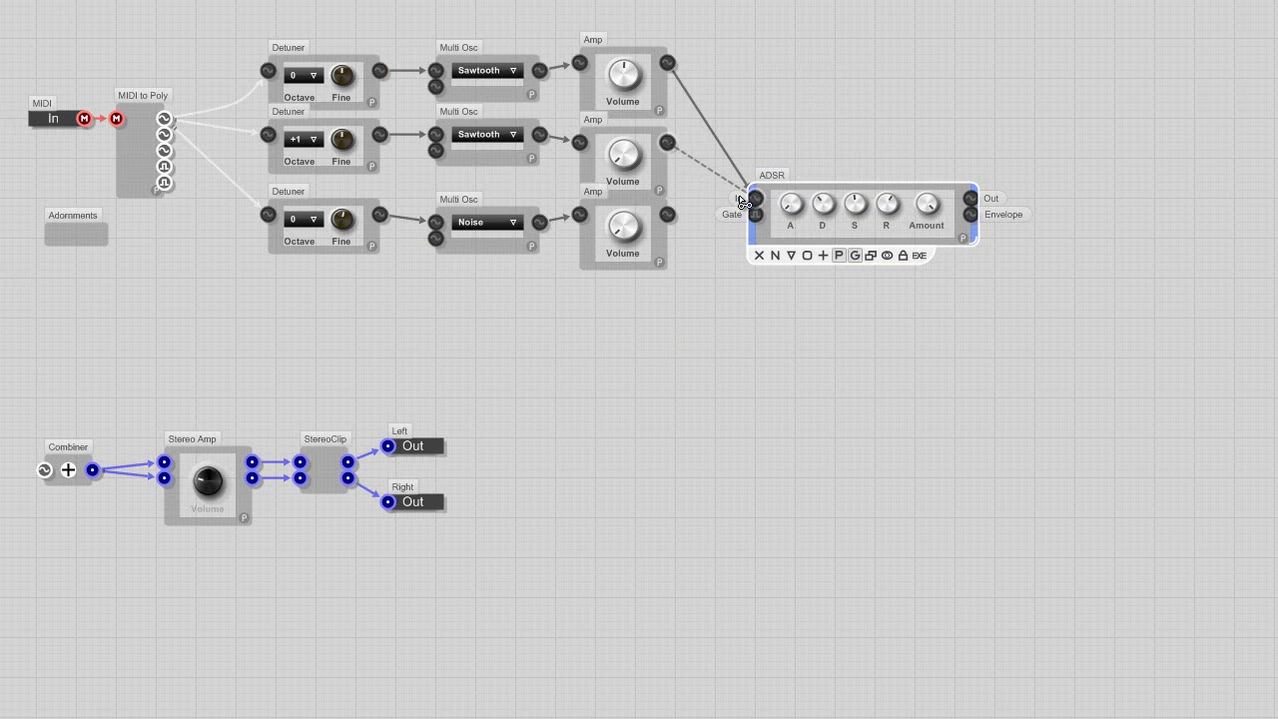
pyautogui.moveTo(667, 214); pyautogui.dragTo(756, 199)
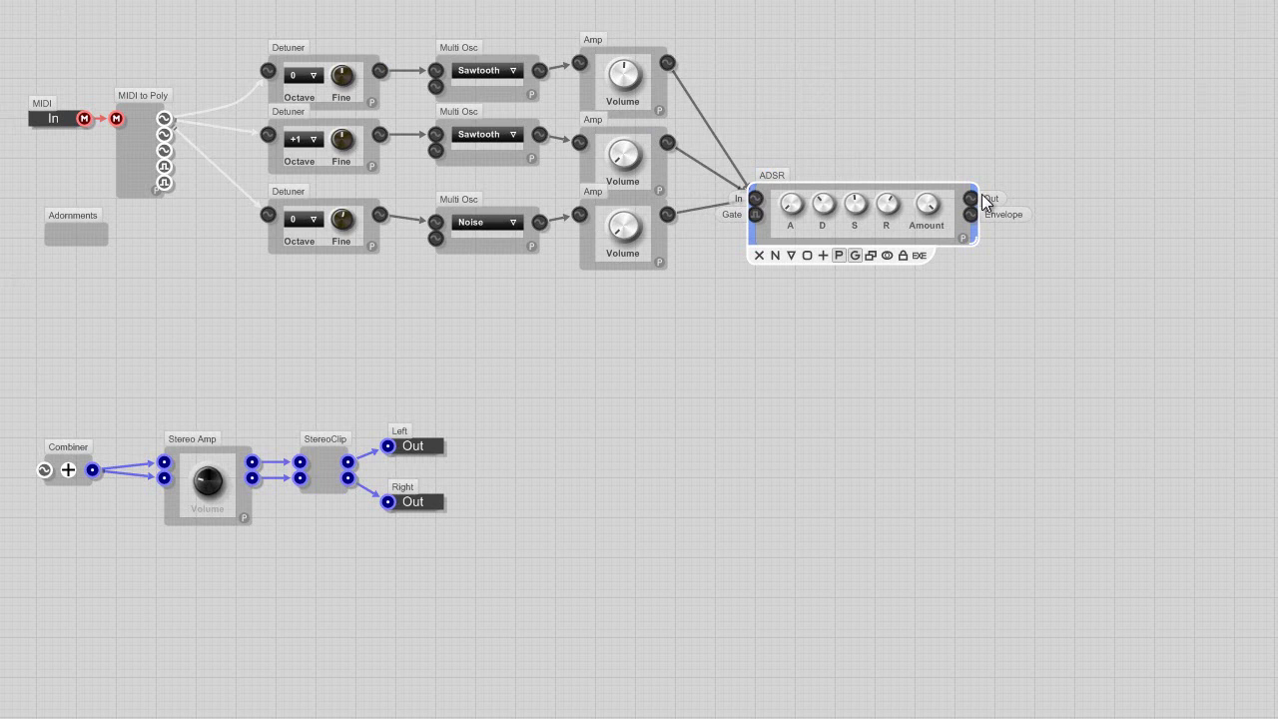
pyautogui.moveTo(971, 206); pyautogui.dragTo(45, 474)
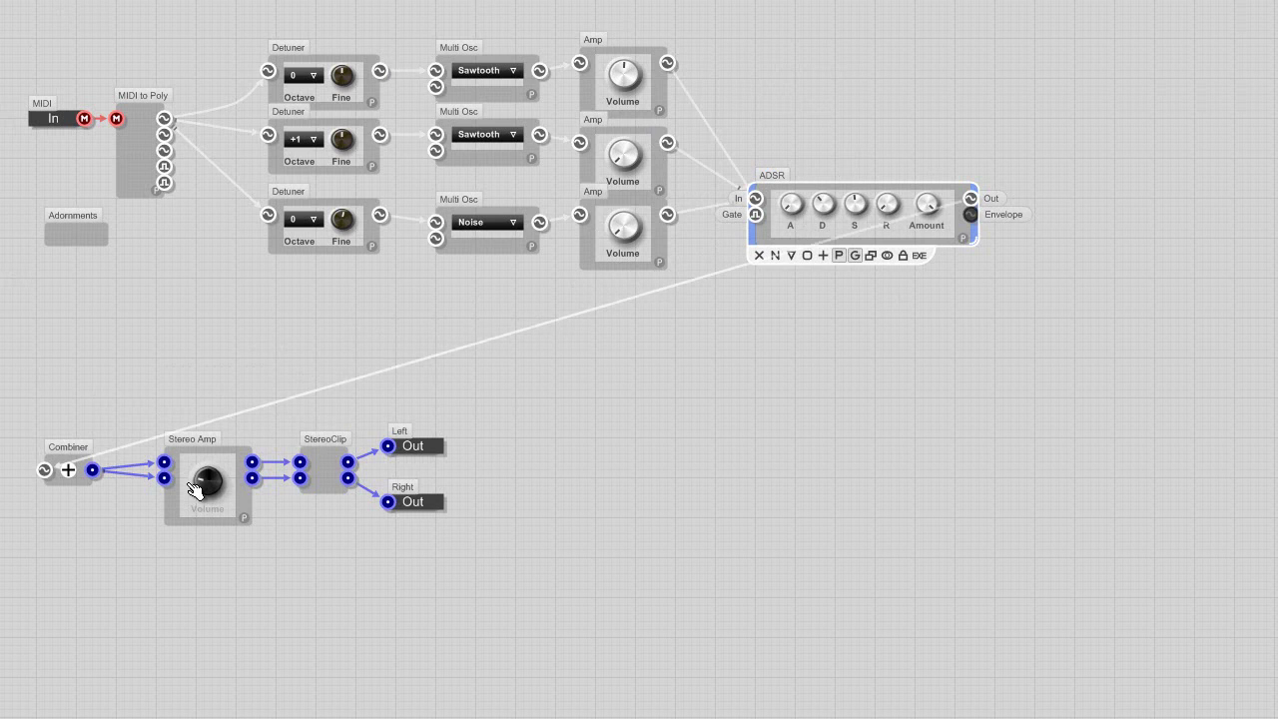
pyautogui.moveTo(103, 442); pyautogui.dragTo(94, 18)
pyautogui.moveTo(745, 131); pyautogui.dragTo(12, 77)
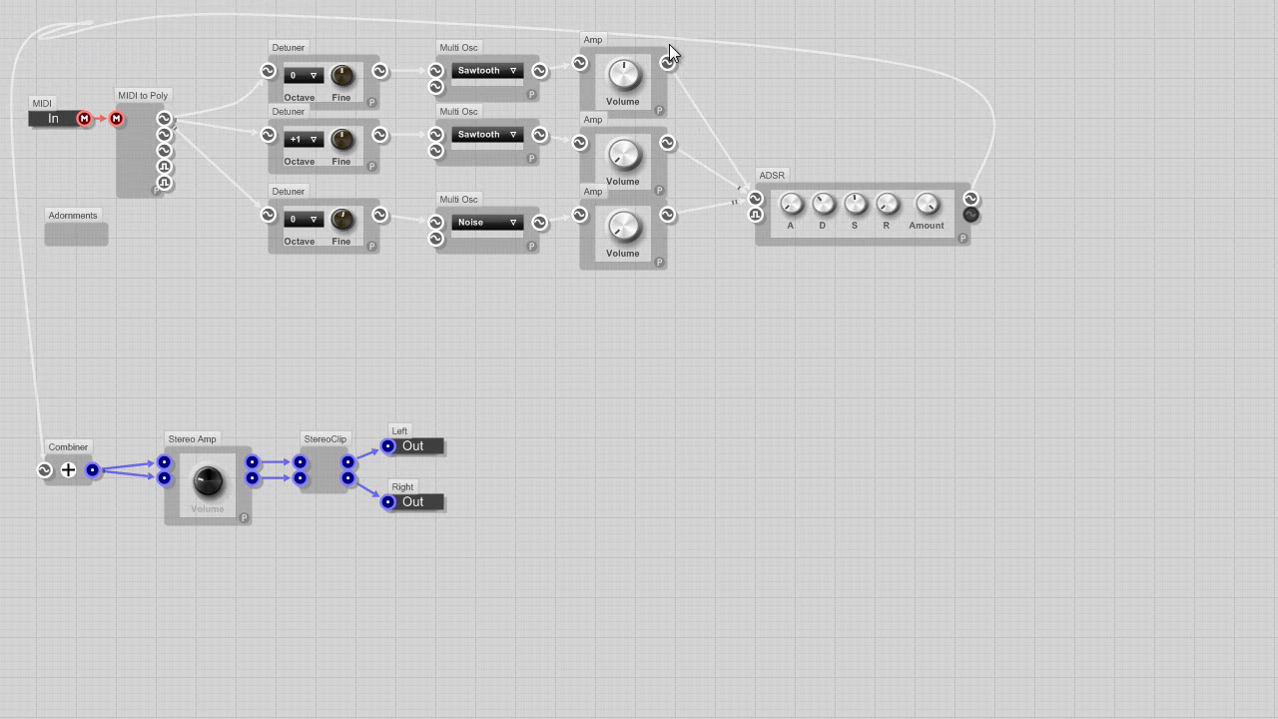
pyautogui.moveTo(688, 40); pyautogui.dragTo(690, 22)
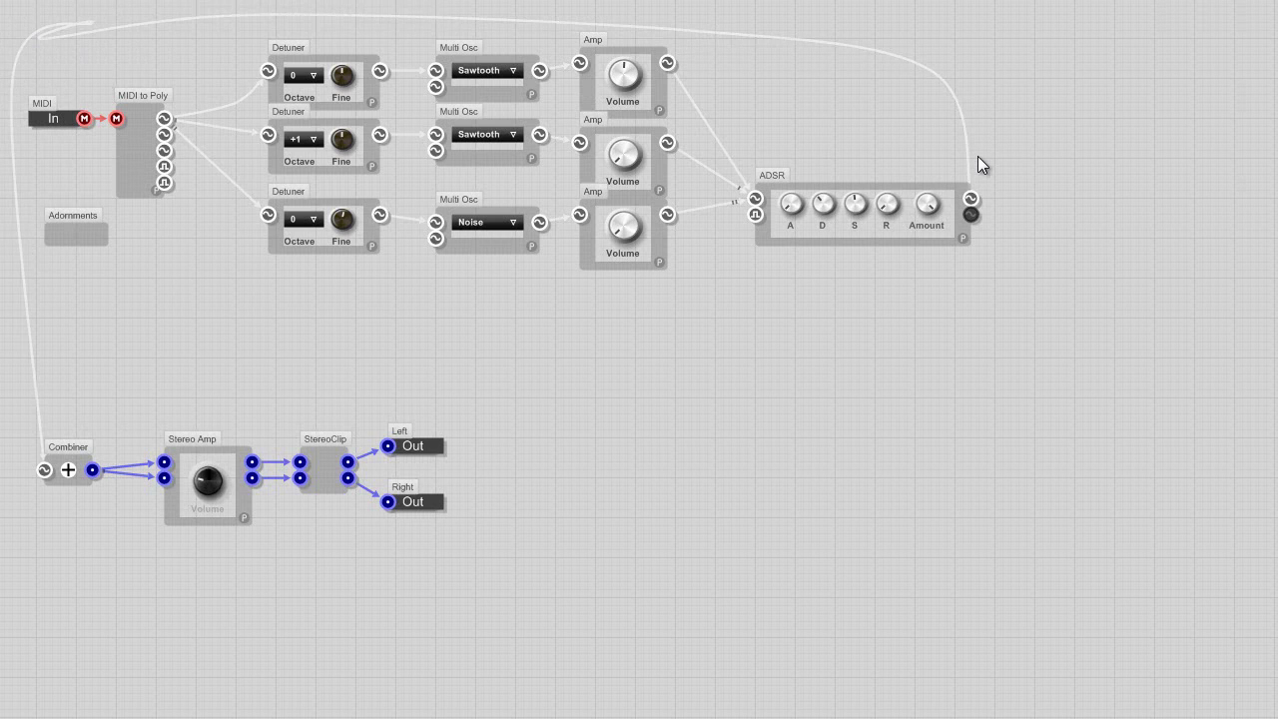
# On the front panel, drag the A, D, S, R and Amount knobs below the Volume knobs, then lock editing
pyautogui.rightClick(250, 40)
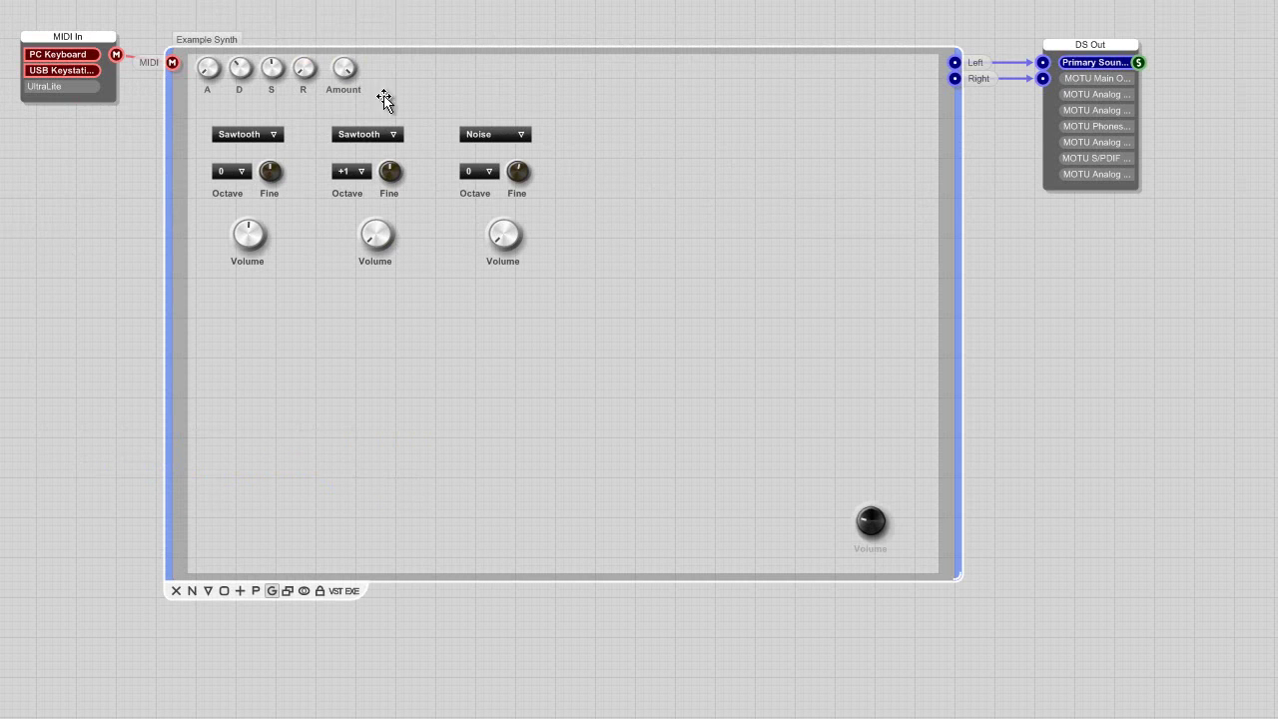
pyautogui.rightClick(671, 205)
pyautogui.click(764, 532)
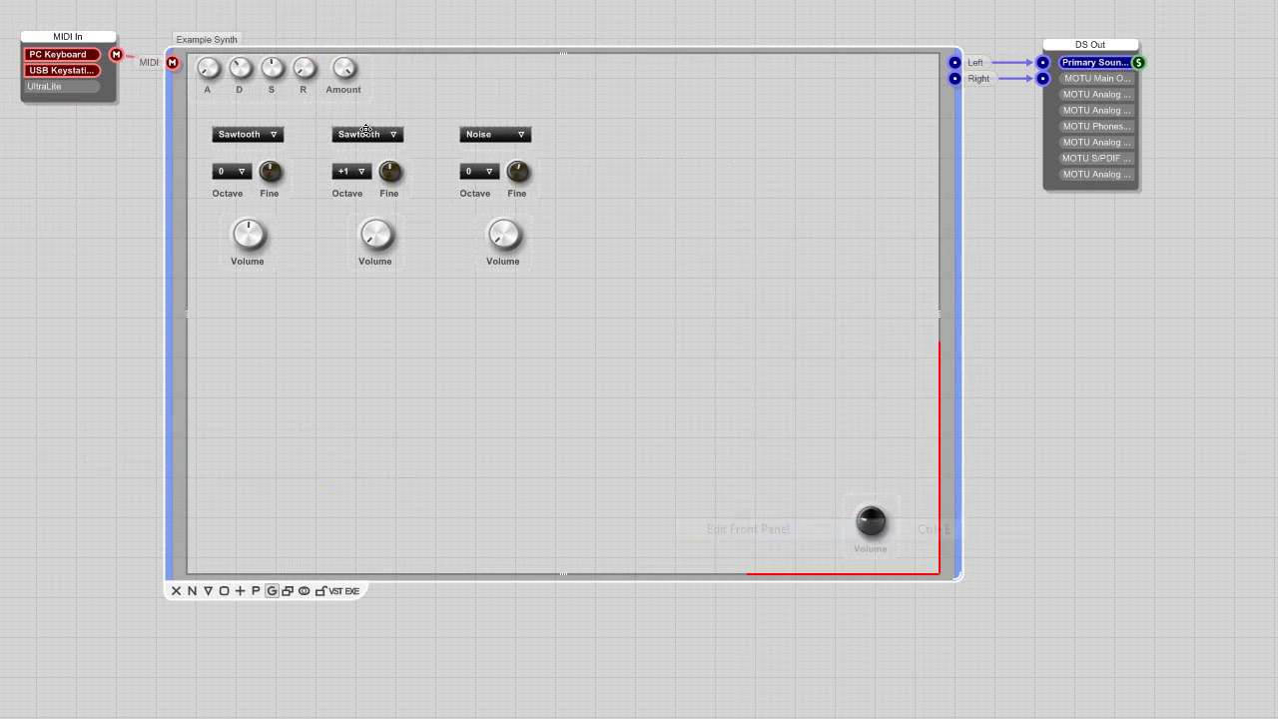
pyautogui.moveTo(319, 96); pyautogui.dragTo(408, 333)
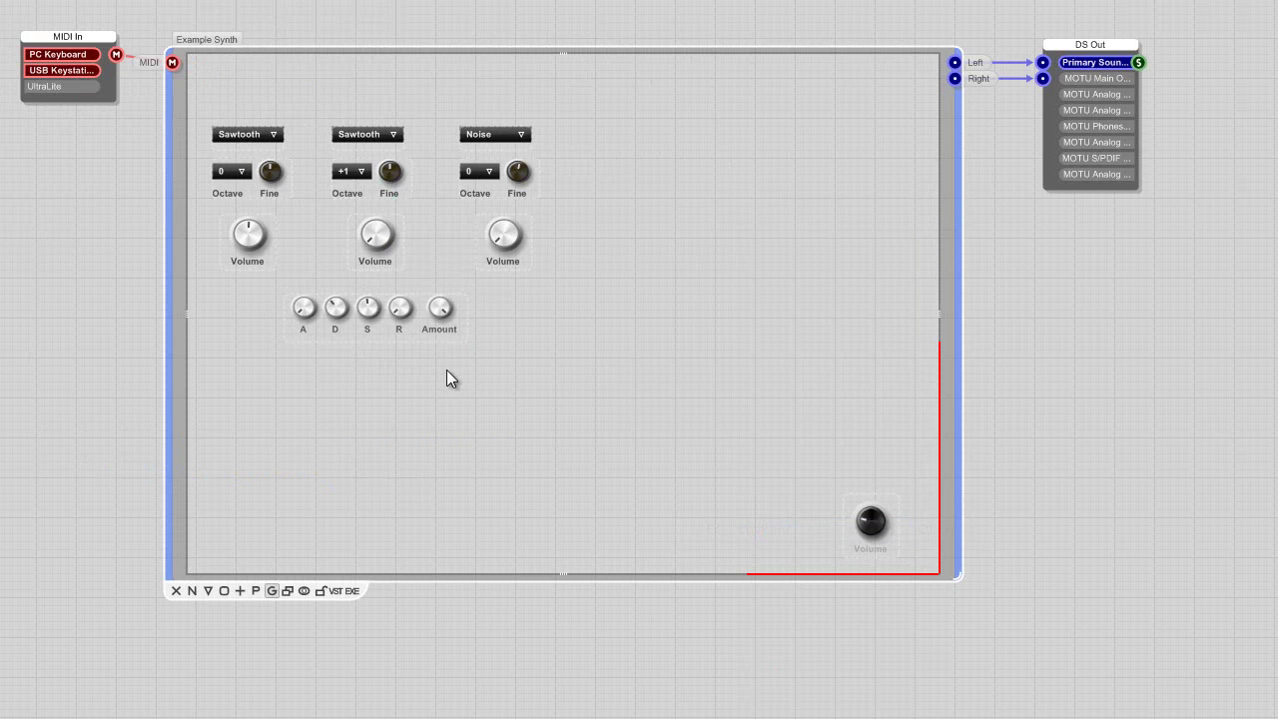
pyautogui.rightClick(446, 319)
pyautogui.click(470, 645)
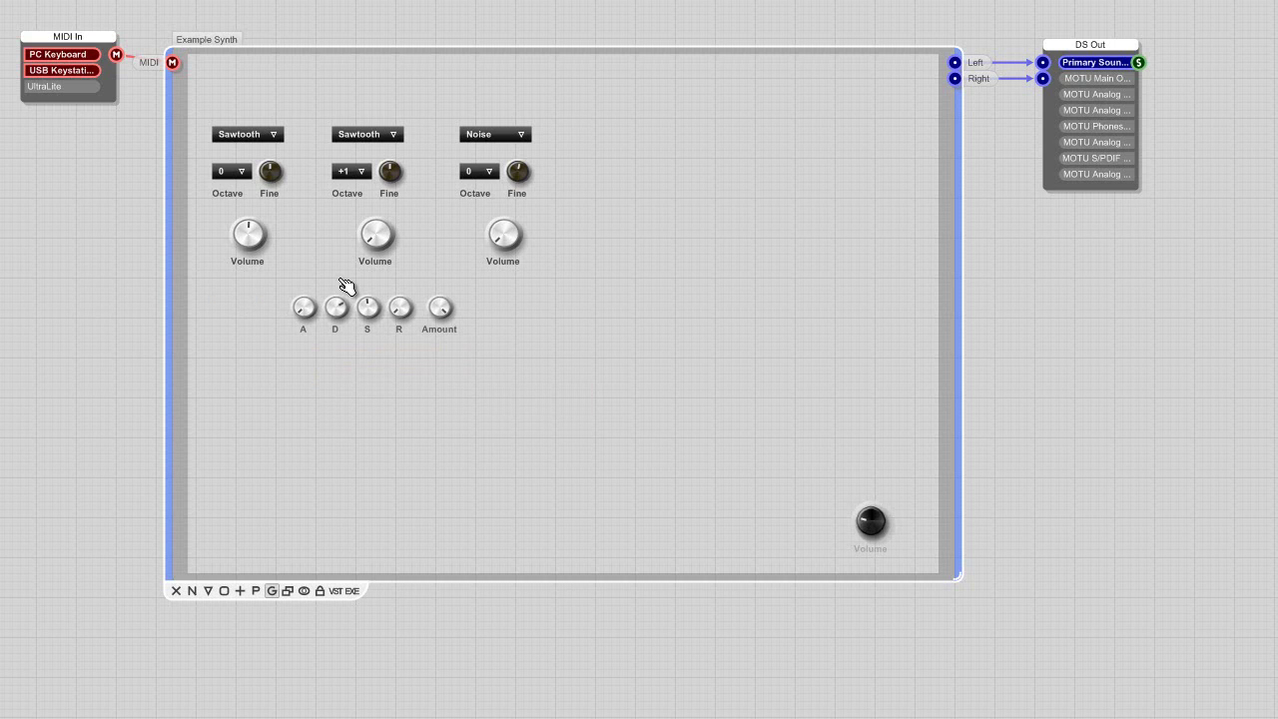
# Raise the envelope sustain, shorten decay and lengthen release, then enter the Example Synth schematic
pyautogui.moveTo(368, 309); pyautogui.dragTo(376, 285)
pyautogui.moveTo(342, 323); pyautogui.dragTo(345, 332)
pyautogui.moveTo(407, 320); pyautogui.dragTo(396, 282)
pyautogui.doubleClick(769, 331)
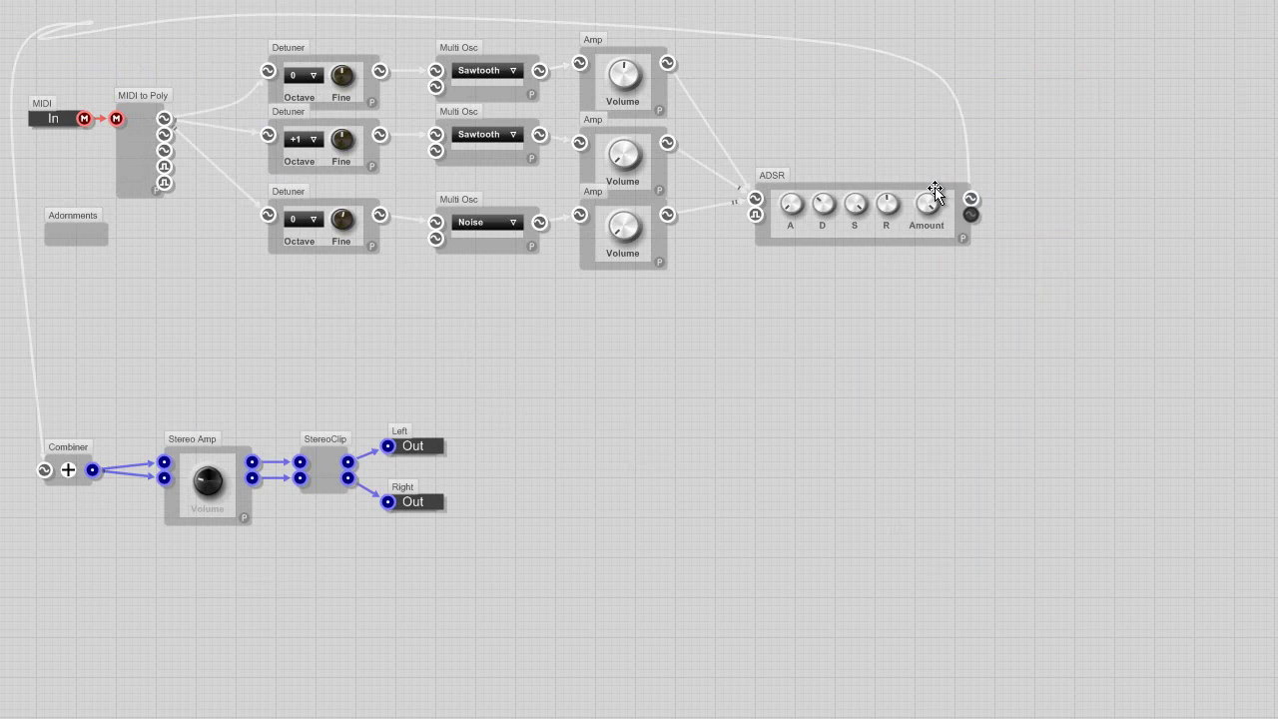
# Delete the ADSR-to-Combiner link and place a State Variable Filter in the patch
pyautogui.click(932, 235)
pyautogui.click(960, 358)
pyautogui.rightClick(45, 27)
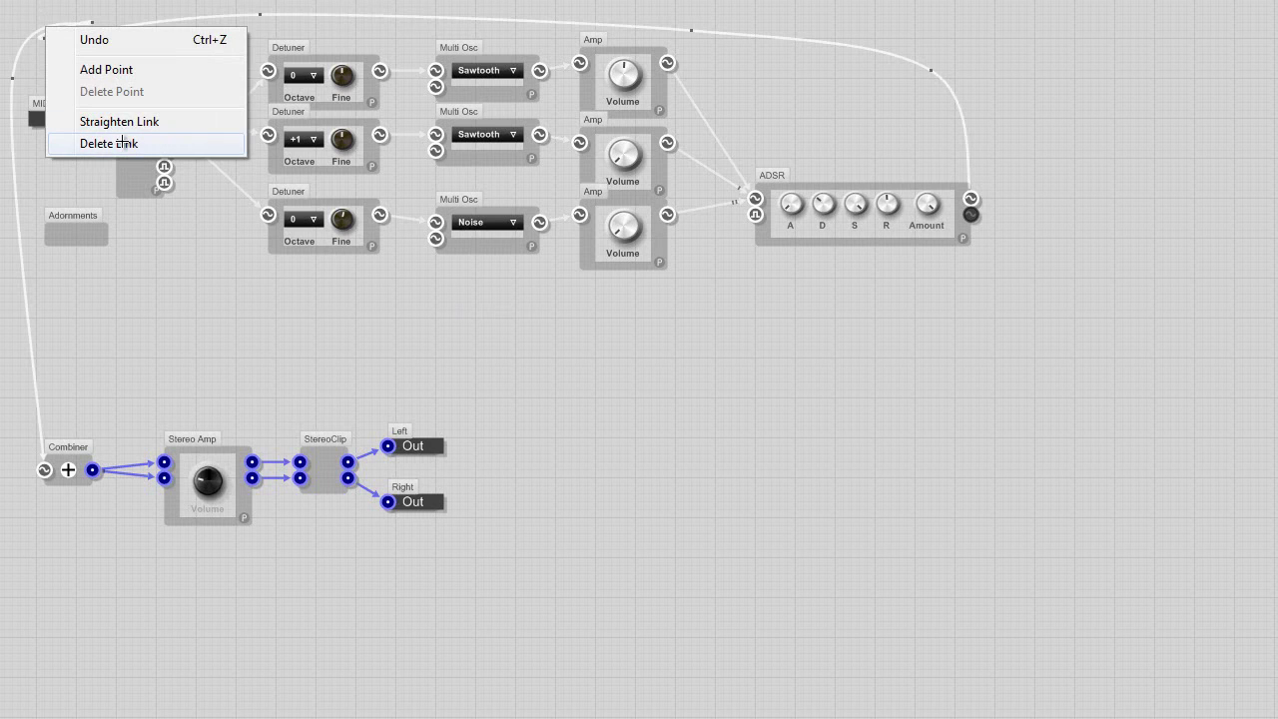
pyautogui.click(123, 143)
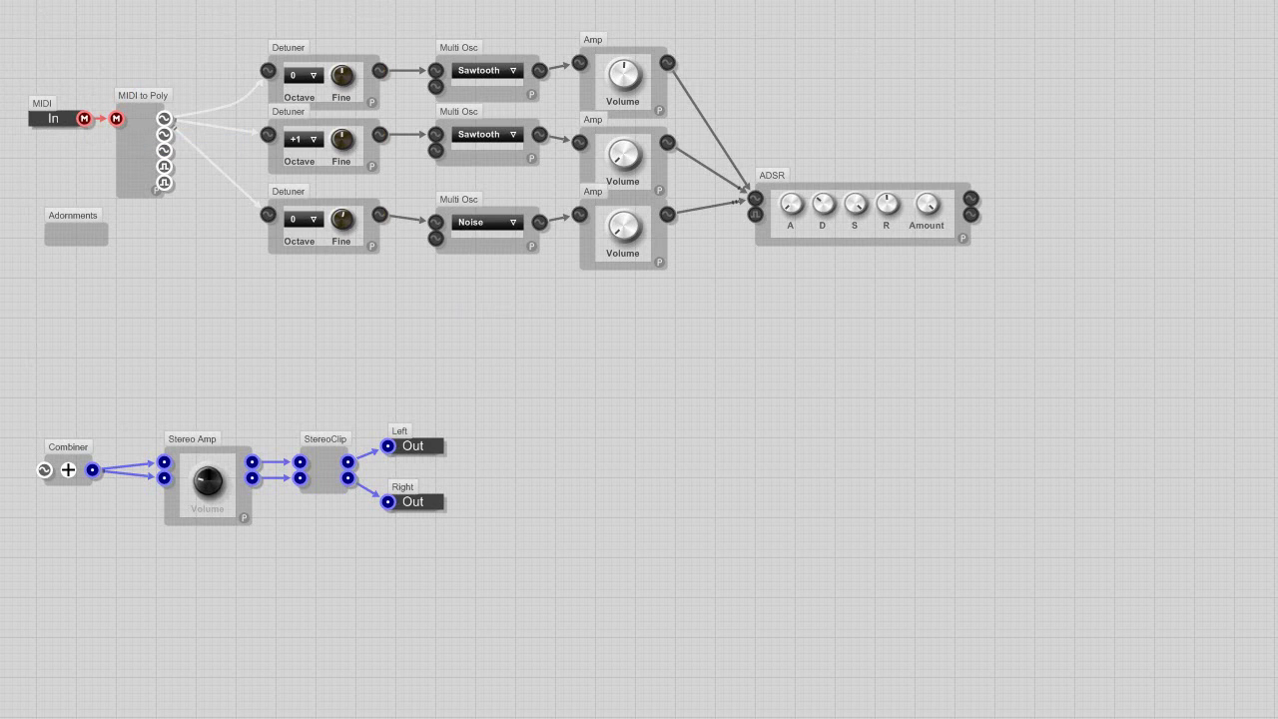
pyautogui.moveTo(57, 133); pyautogui.dragTo(611, 383)
# Wire ADSR Out into the filter and filter Out into the Combiner, bending the cables neatly
pyautogui.moveTo(739, 346); pyautogui.dragTo(755, 346)
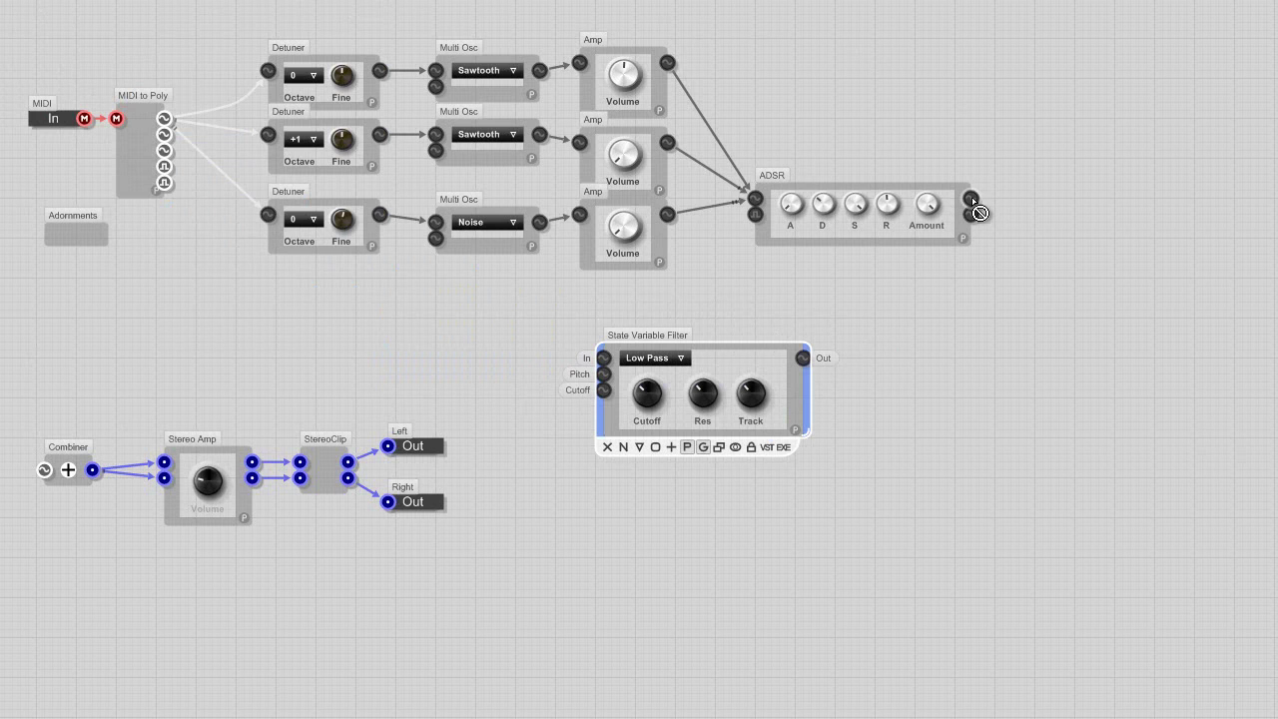
pyautogui.moveTo(971, 198); pyautogui.dragTo(603, 362)
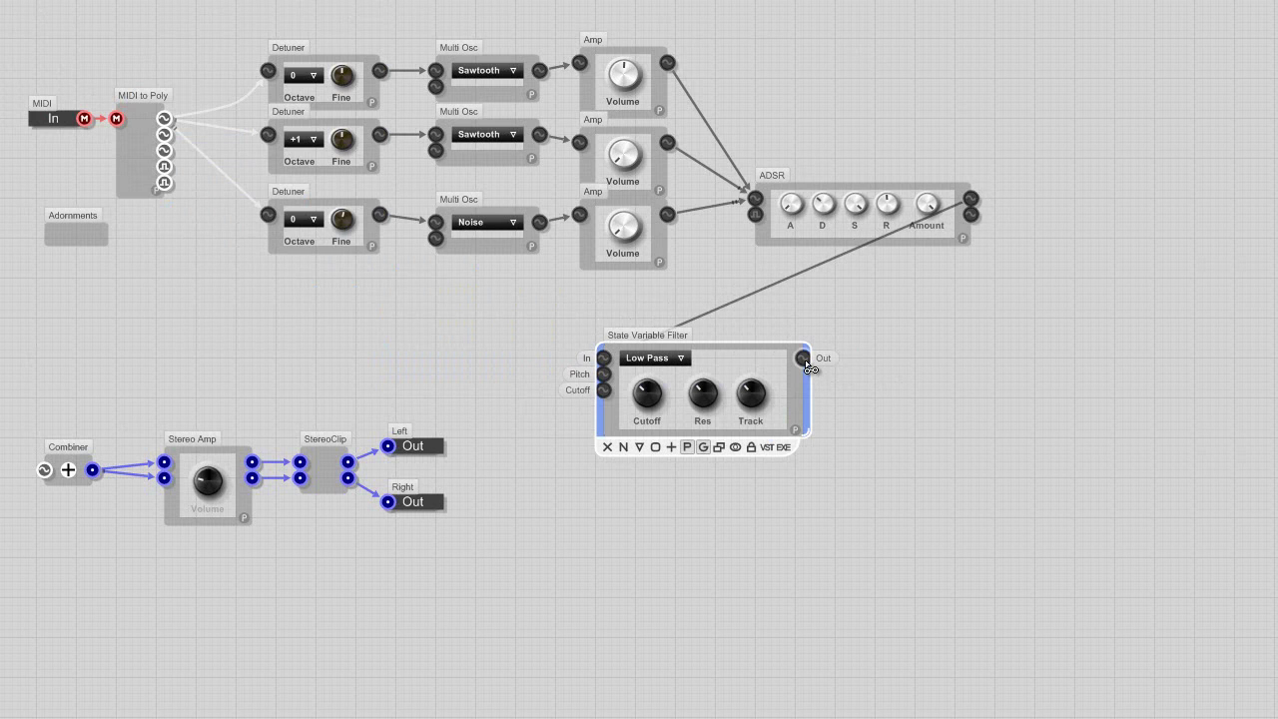
pyautogui.moveTo(803, 357); pyautogui.dragTo(46, 470)
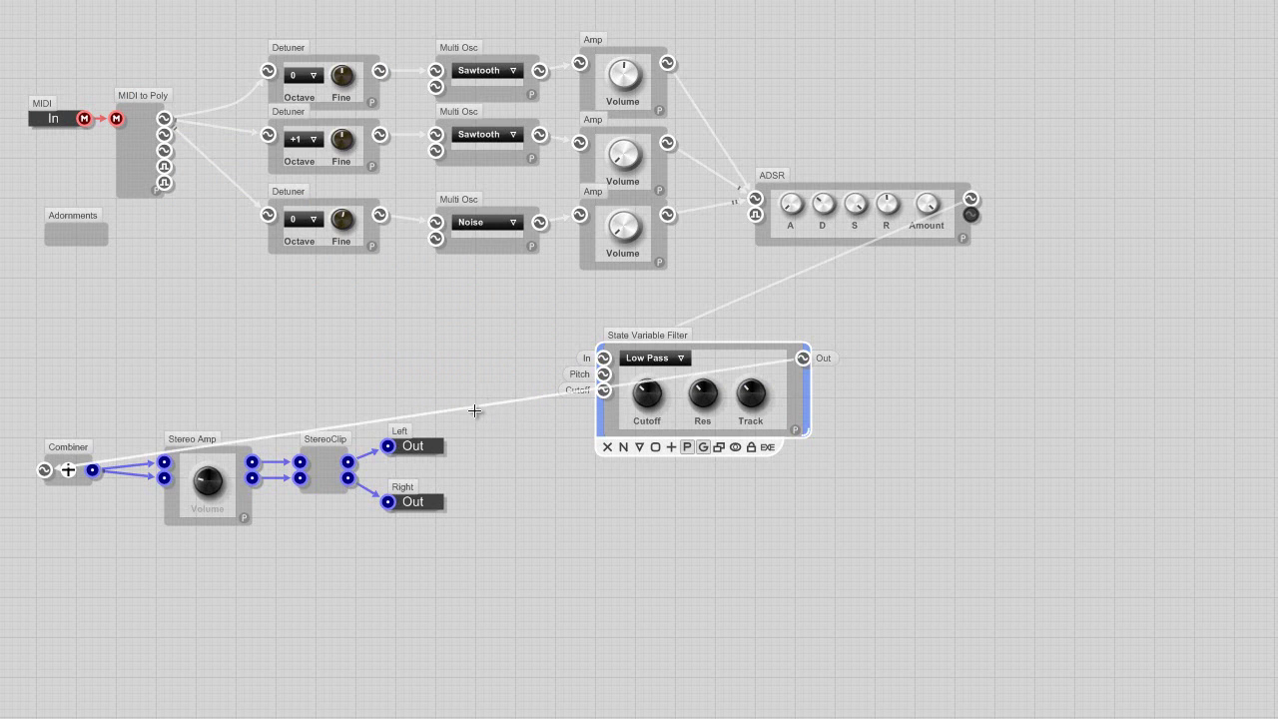
pyautogui.moveTo(474, 410); pyautogui.dragTo(905, 526)
pyautogui.moveTo(742, 357); pyautogui.dragTo(838, 364)
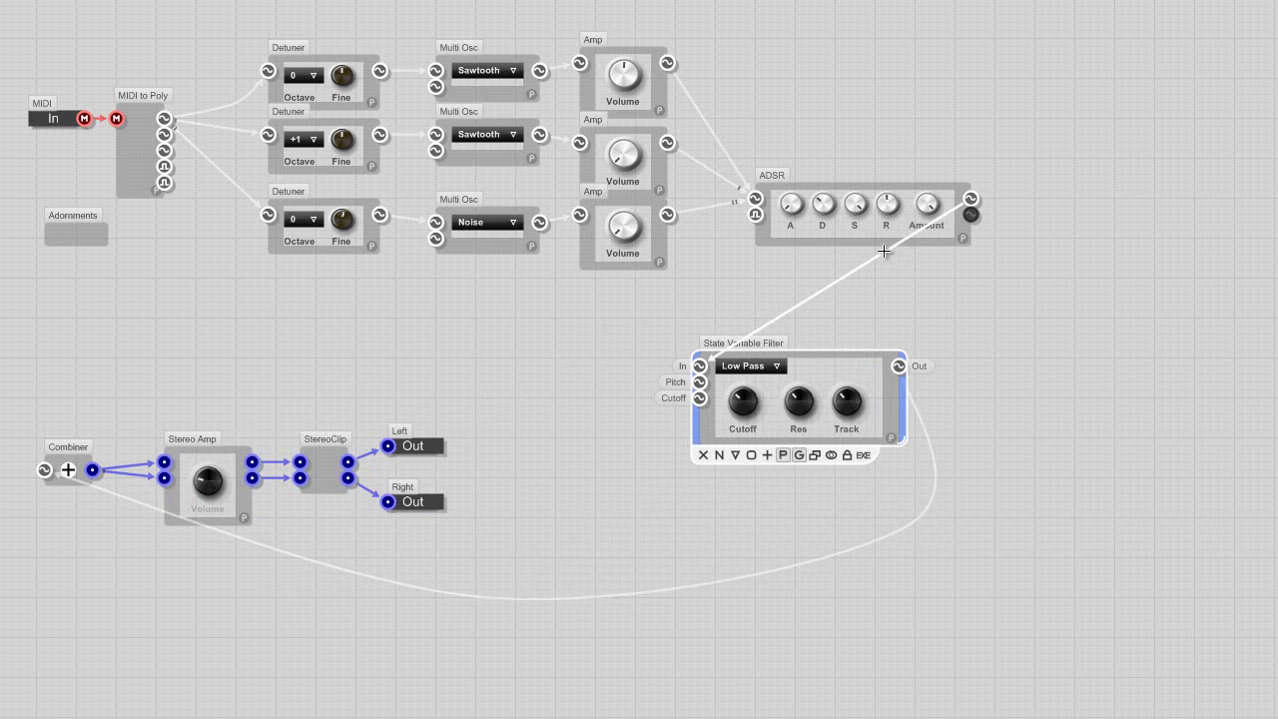
pyautogui.moveTo(884, 252); pyautogui.dragTo(985, 276)
pyautogui.moveTo(804, 336); pyautogui.dragTo(669, 319)
pyautogui.moveTo(87, 528); pyautogui.dragTo(63, 536)
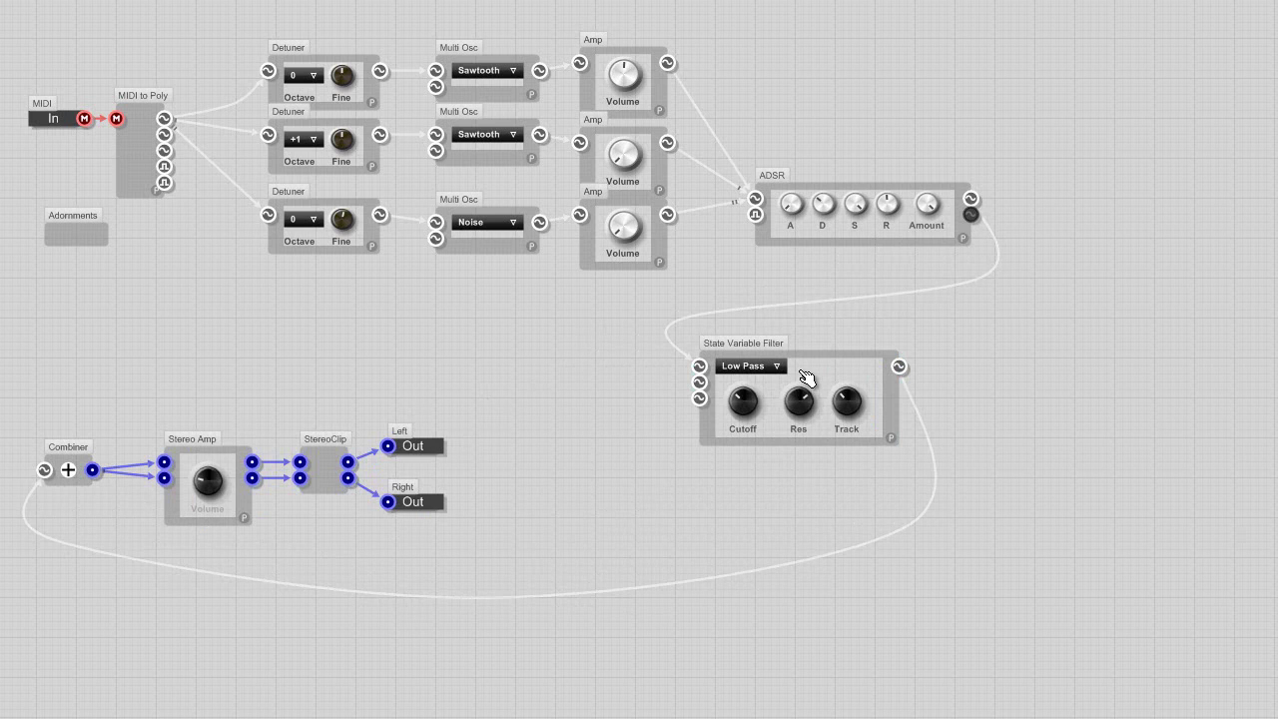
# Set the filter Cutoff to its midpoint, adjust Track, and drop the second oscillator's octave to -1
pyautogui.moveTo(741, 428); pyautogui.dragTo(781, 440)
pyautogui.moveTo(836, 414); pyautogui.dragTo(852, 442)
pyautogui.moveTo(757, 392); pyautogui.dragTo(761, 425)
pyautogui.moveTo(774, 446); pyautogui.dragTo(776, 428)
pyautogui.click(313, 141)
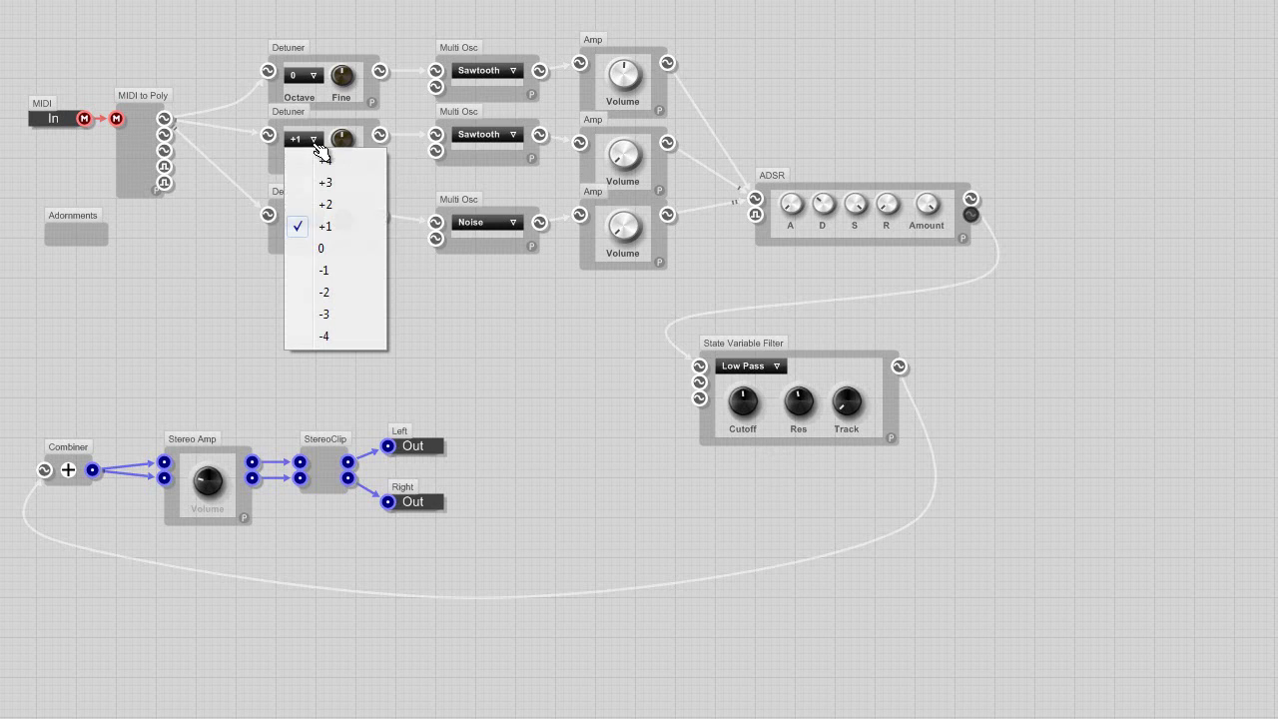
pyautogui.click(365, 270)
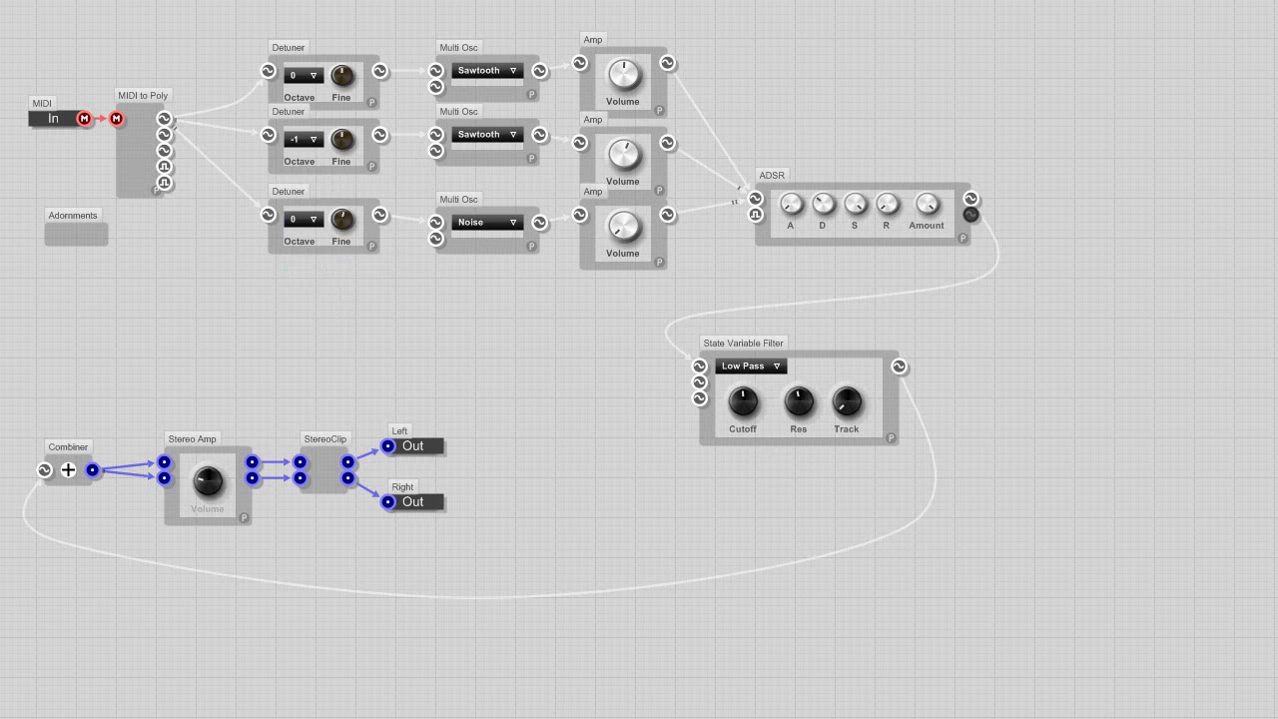
# On the front panel, move the Low Pass, Cutoff, Res and Track controls beside the third oscillator column
pyautogui.press('pageup')
pyautogui.rightClick(581, 385)
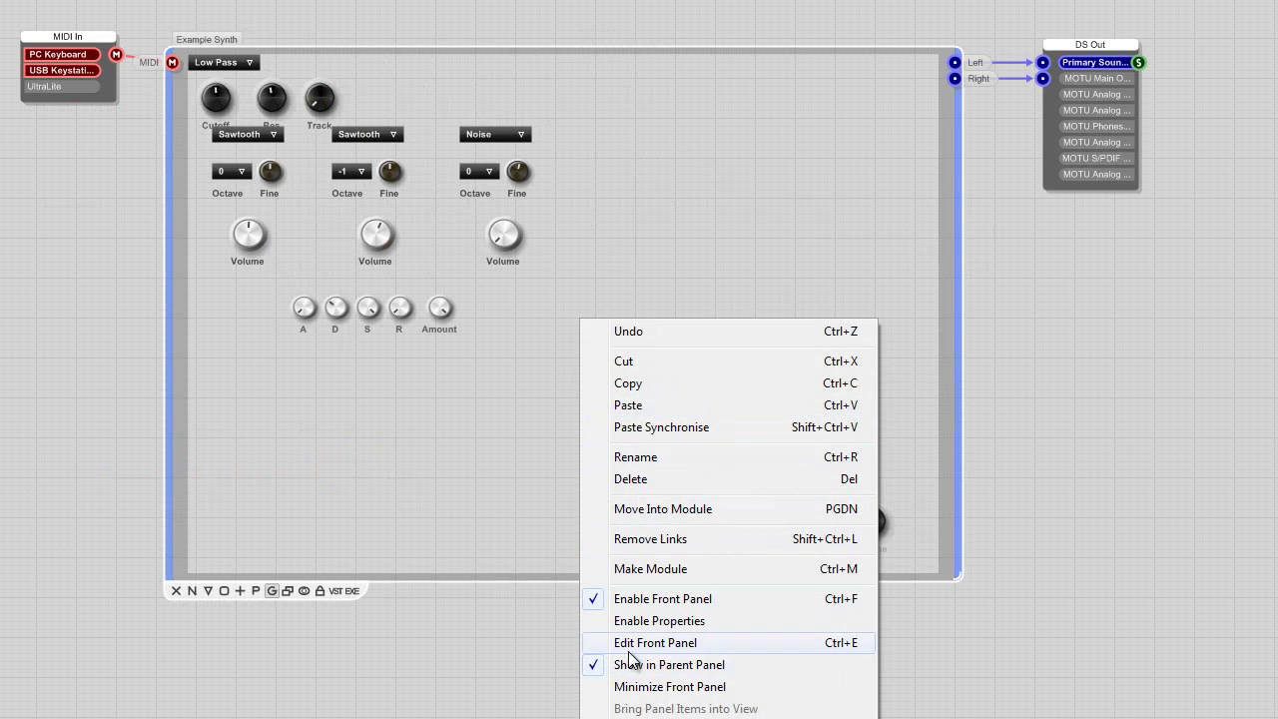
pyautogui.click(629, 649)
pyautogui.moveTo(341, 97); pyautogui.dragTo(737, 216)
pyautogui.rightClick(601, 409)
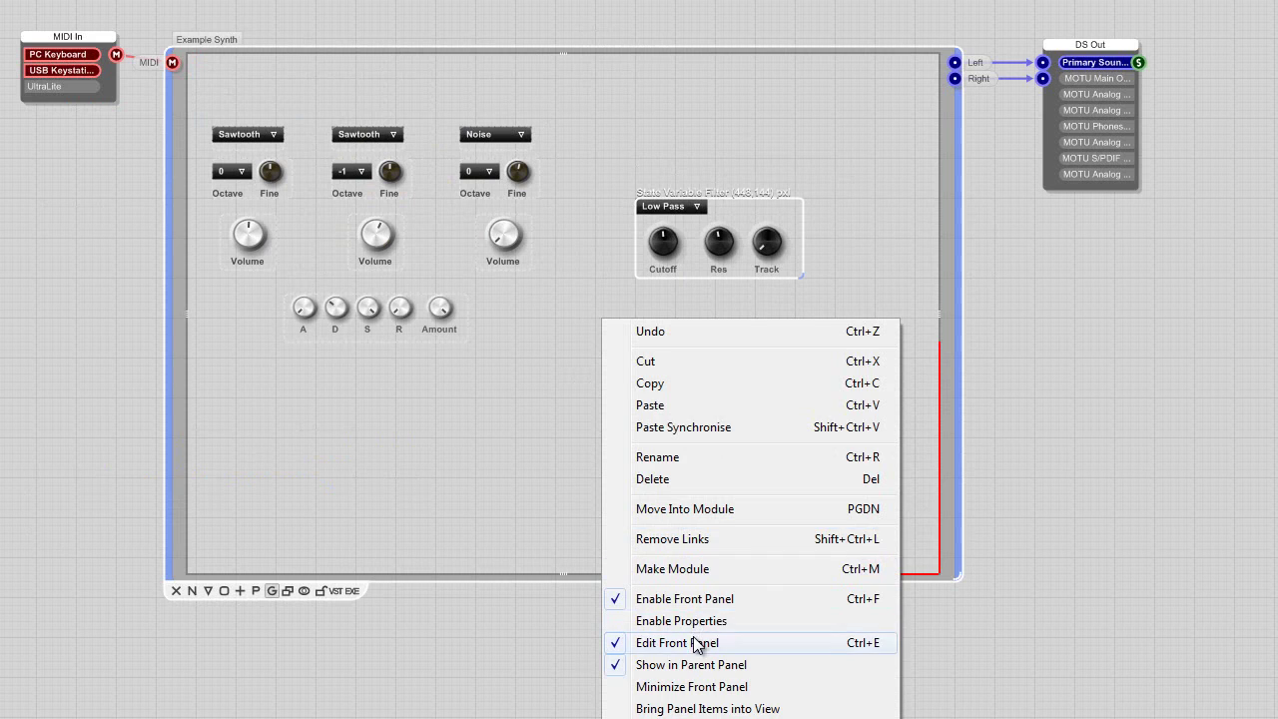
pyautogui.click(696, 640)
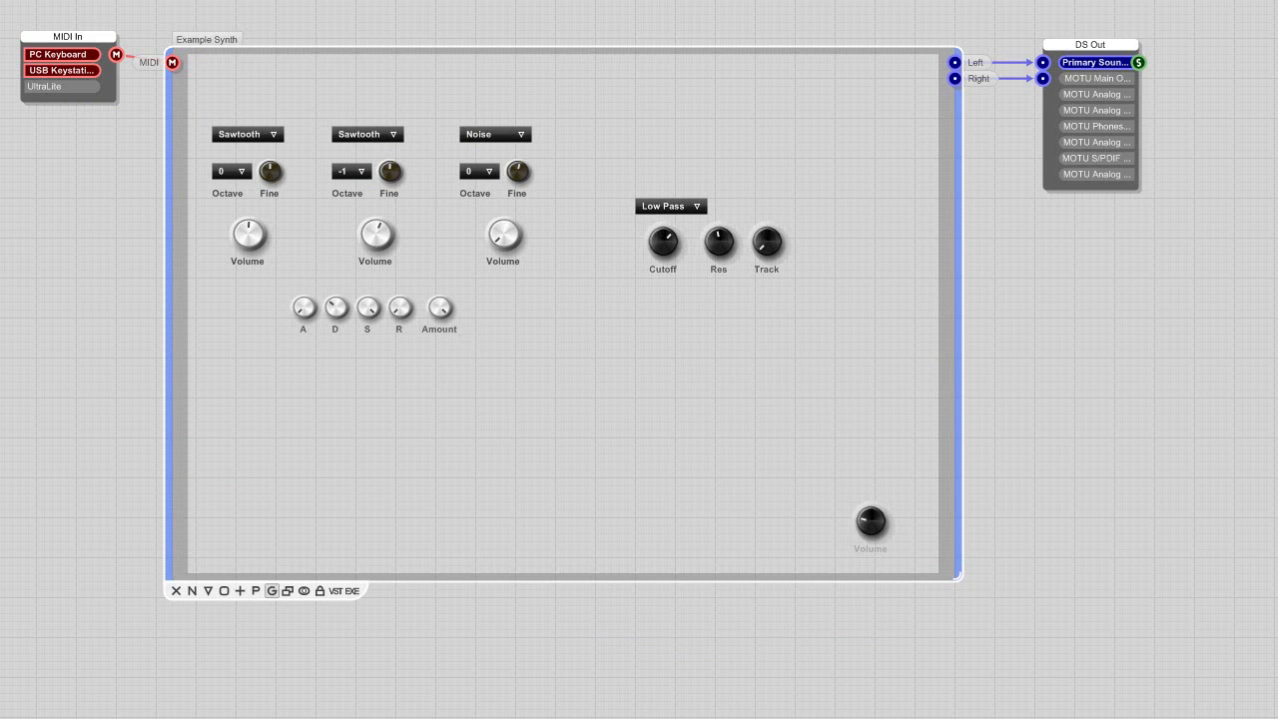
# Duplicate the ADSR module with Ctrl+V and place the copy below the oscillator chains
pyautogui.press('pagedown')
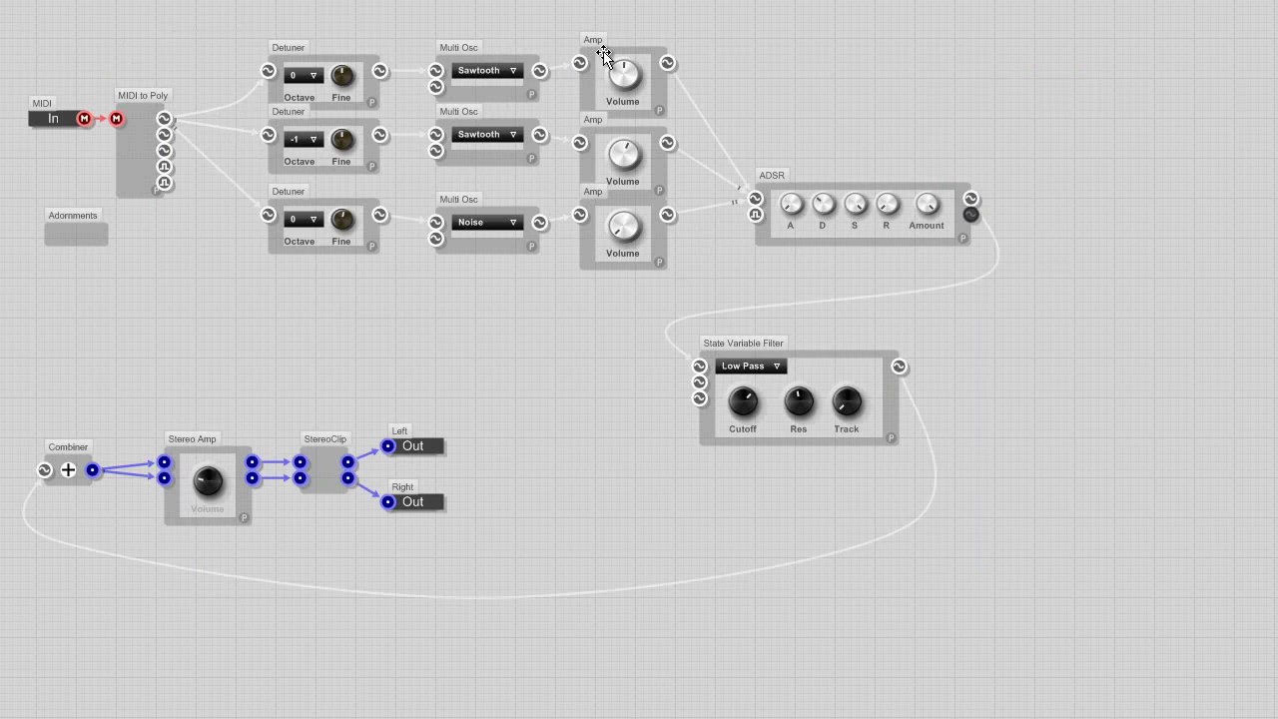
pyautogui.click(786, 187)
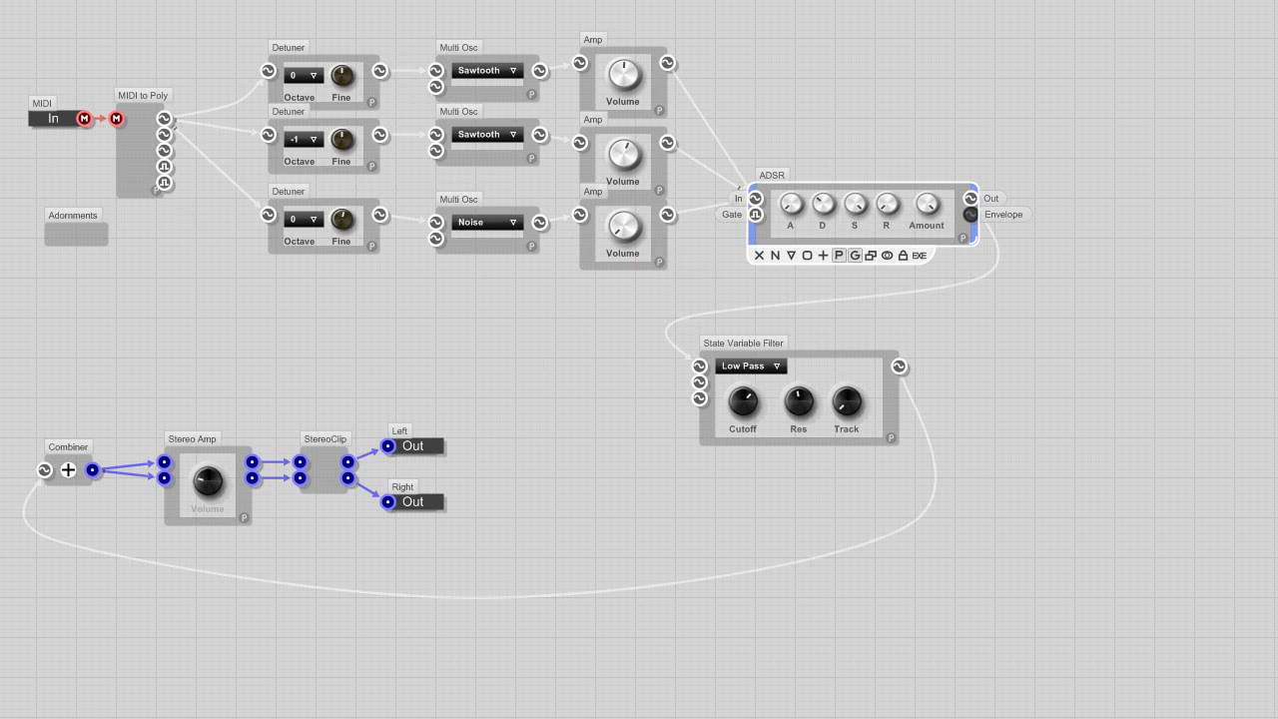
pyautogui.hotkey('ctrl', 'v')
pyautogui.moveTo(313, 322); pyautogui.dragTo(297, 337)
pyautogui.moveTo(376, 324); pyautogui.dragTo(352, 325)
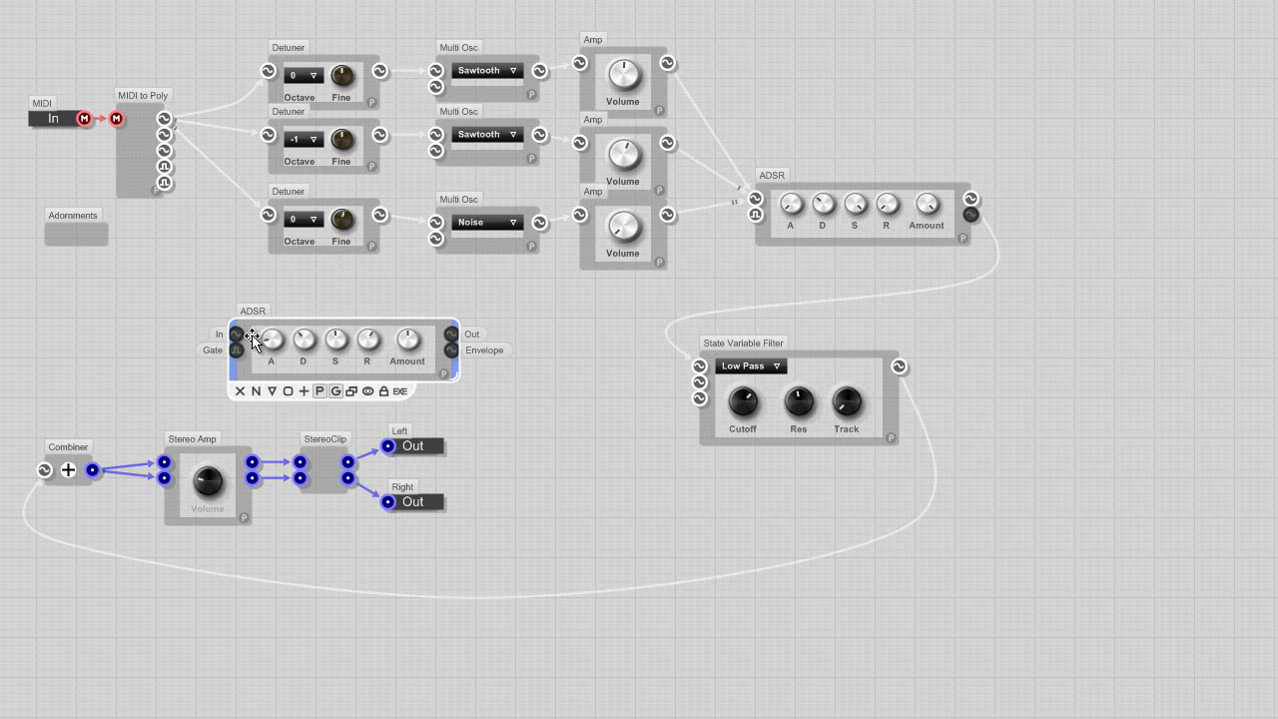
pyautogui.moveTo(450, 338); pyautogui.dragTo(671, 411)
# Wire the second ADSR's output into the filter, reposition it, then delete that first cable
pyautogui.click(729, 362)
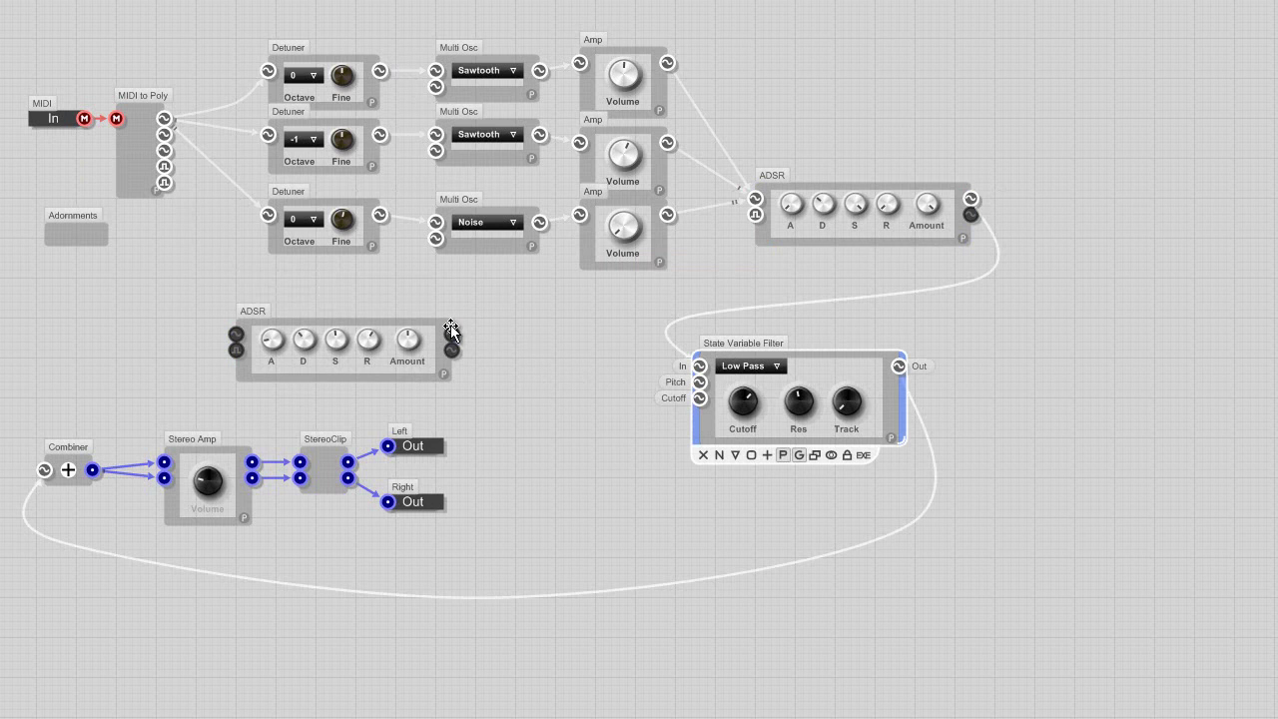
pyautogui.moveTo(451, 335); pyautogui.dragTo(705, 388)
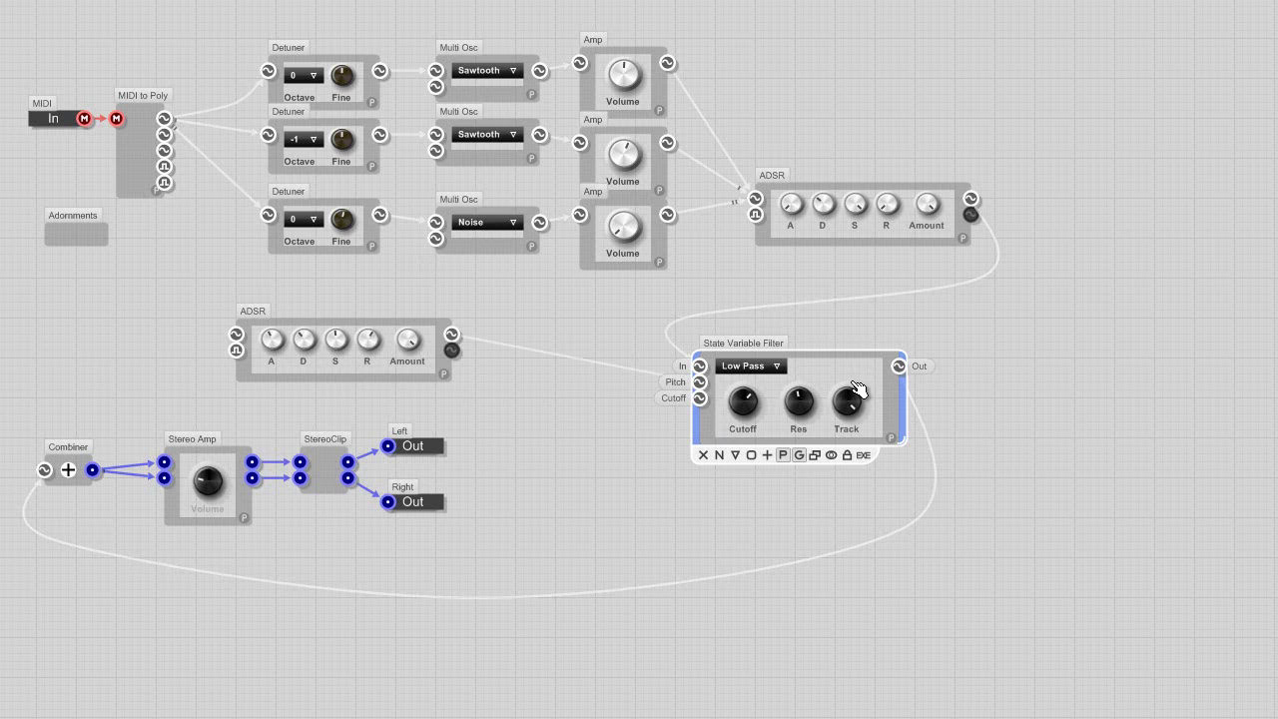
pyautogui.moveTo(277, 327); pyautogui.dragTo(349, 335)
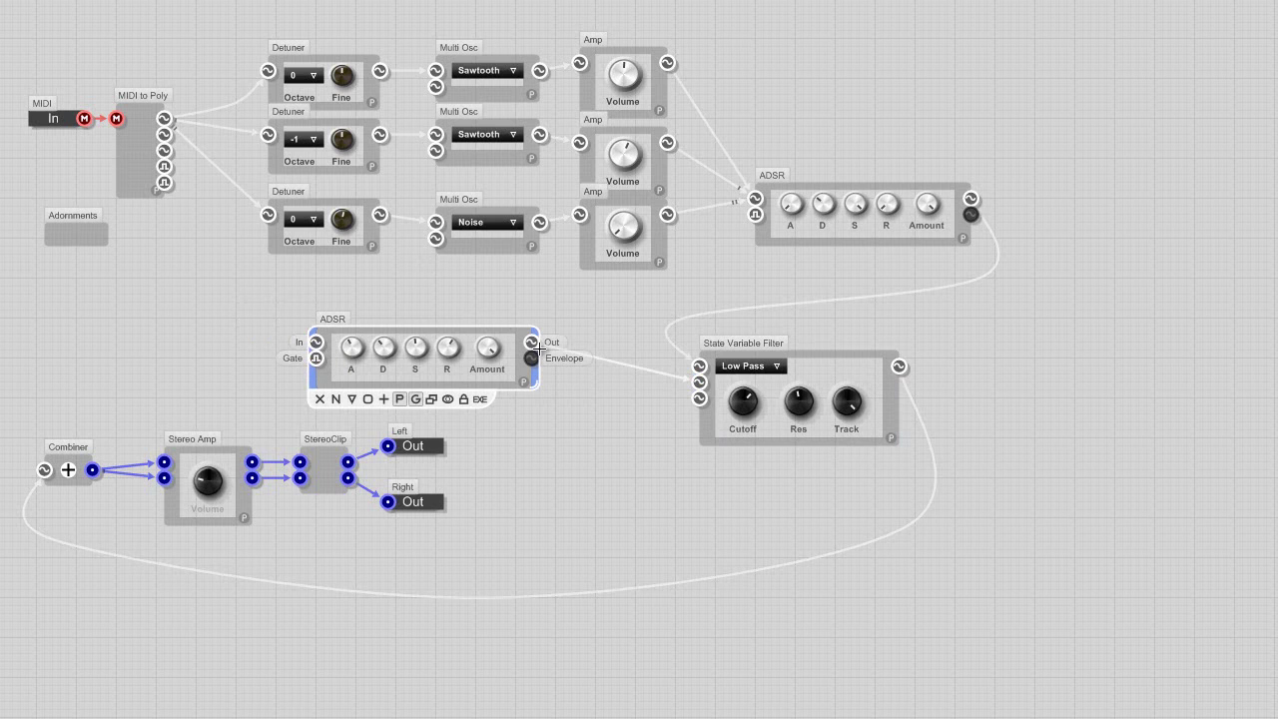
pyautogui.rightClick(615, 365)
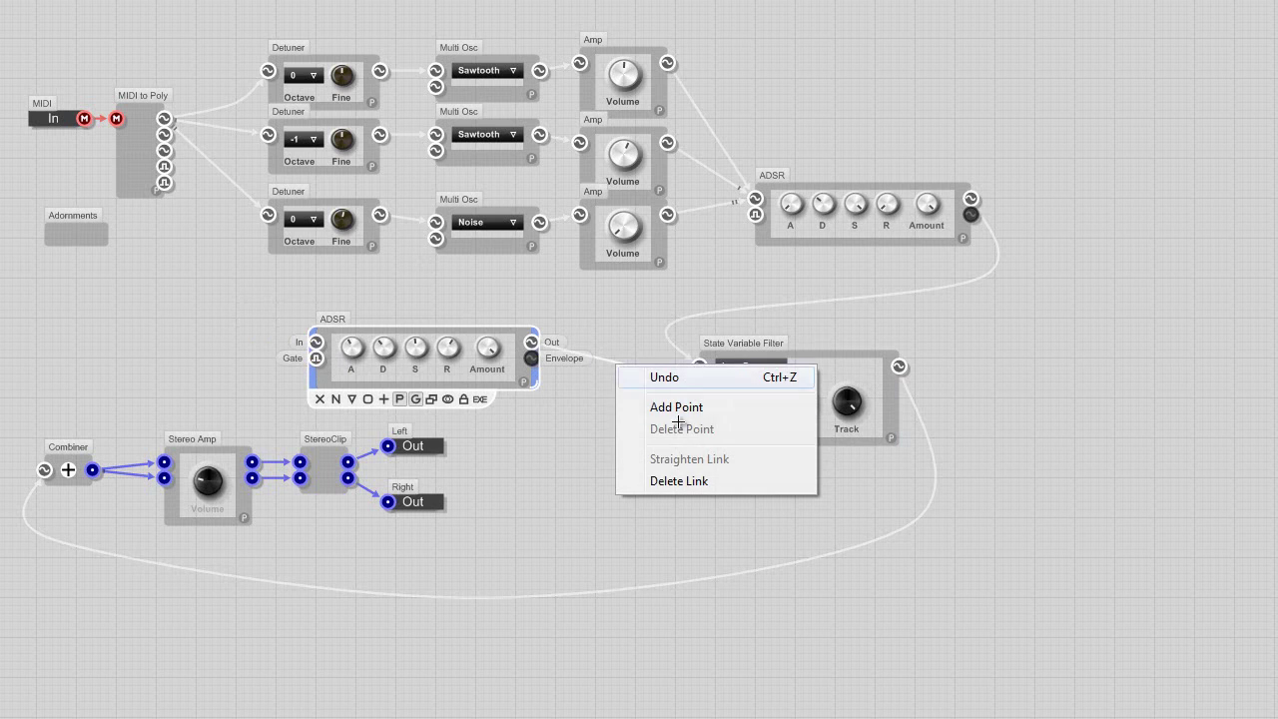
pyautogui.click(663, 479)
pyautogui.moveTo(530, 357); pyautogui.dragTo(699, 382)
# Lower the filter Cutoff, try and delete a cable from the upper envelope, and move the lower ADSR
pyautogui.moveTo(750, 420)
pyautogui.mouseDown()
pyautogui.moveTo(751, 445)
pyautogui.moveTo(743, 401)
pyautogui.mouseUp()
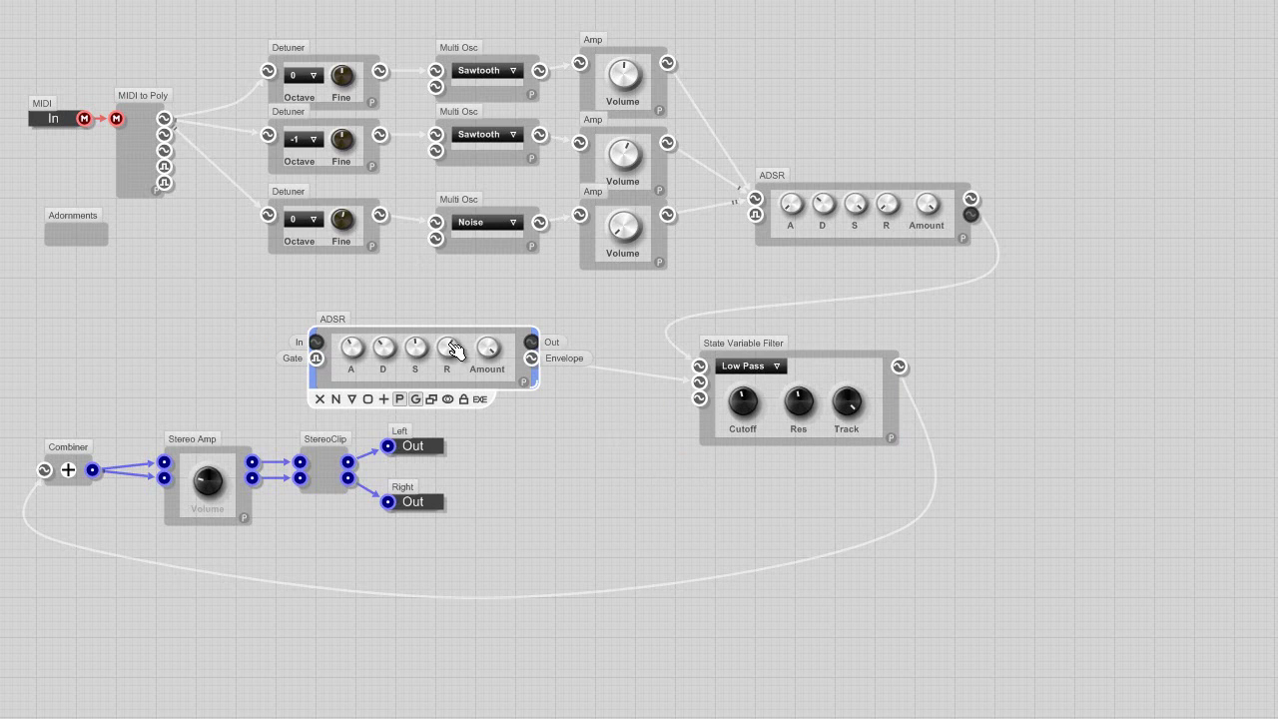
pyautogui.moveTo(901, 181); pyautogui.dragTo(871, 182)
pyautogui.moveTo(947, 216); pyautogui.dragTo(318, 358)
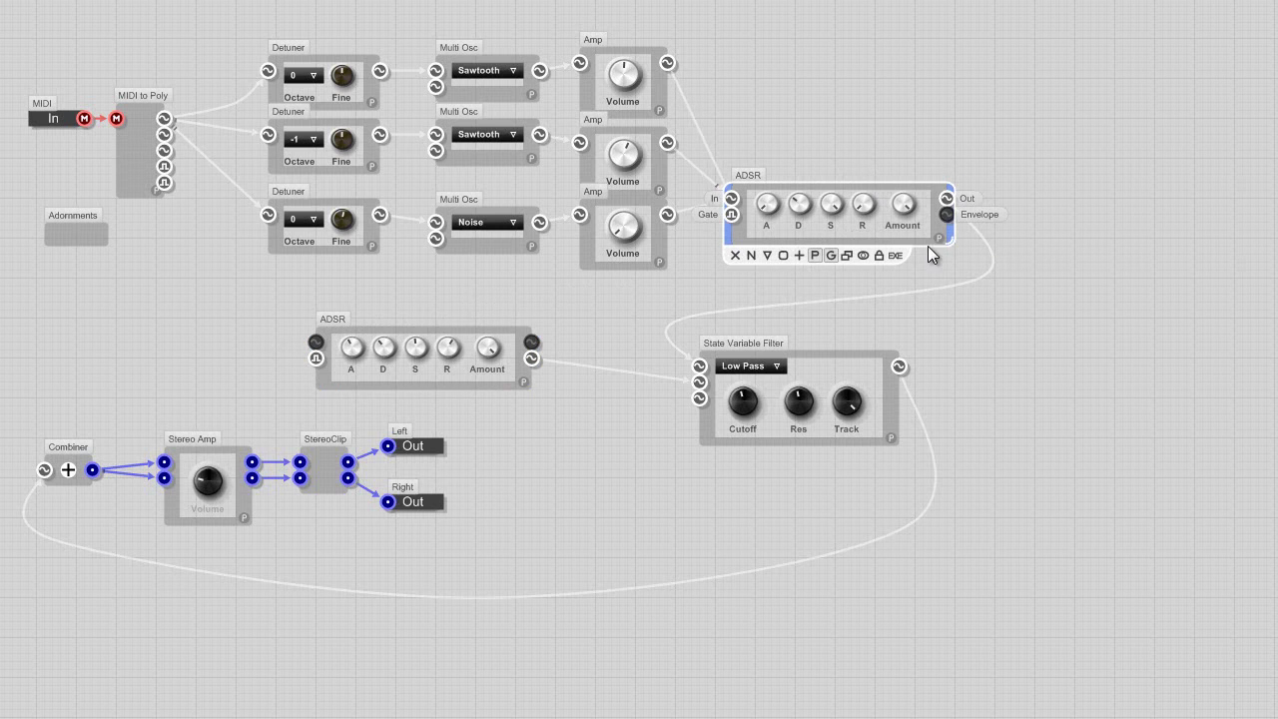
pyautogui.moveTo(946, 215); pyautogui.dragTo(317, 344)
pyautogui.rightClick(500, 303)
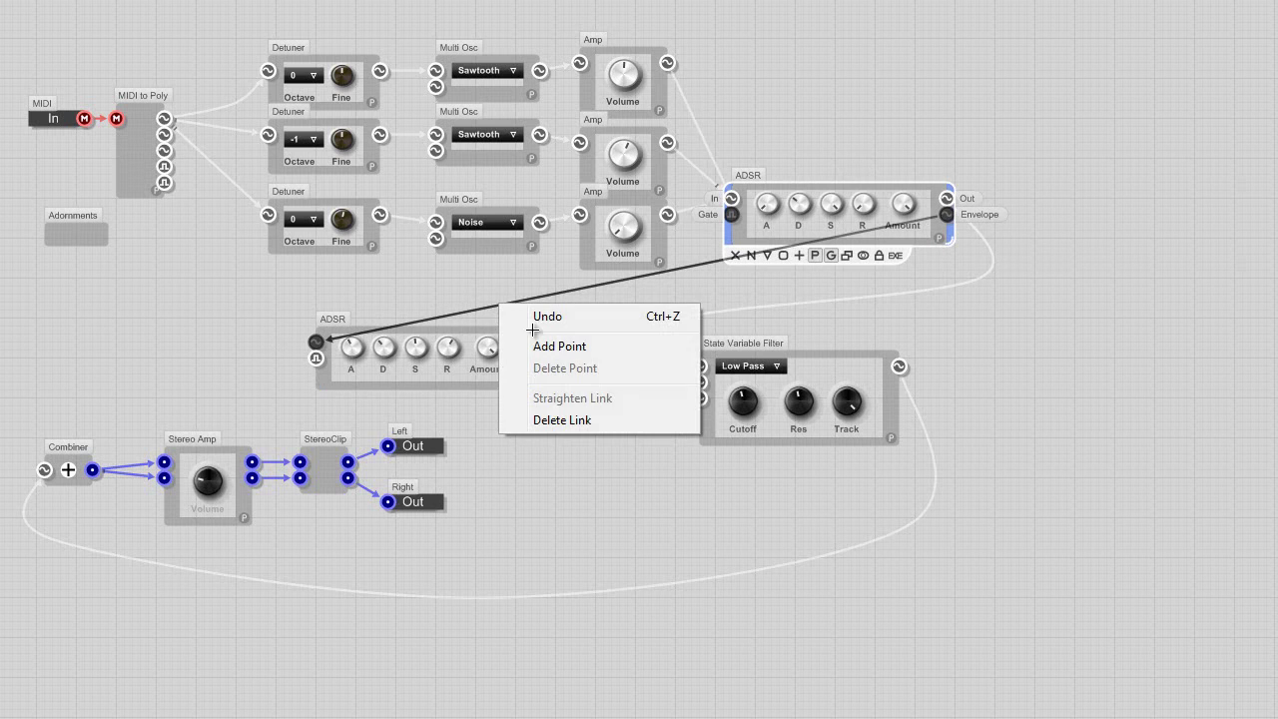
pyautogui.click(566, 420)
pyautogui.moveTo(474, 336); pyautogui.dragTo(516, 344)
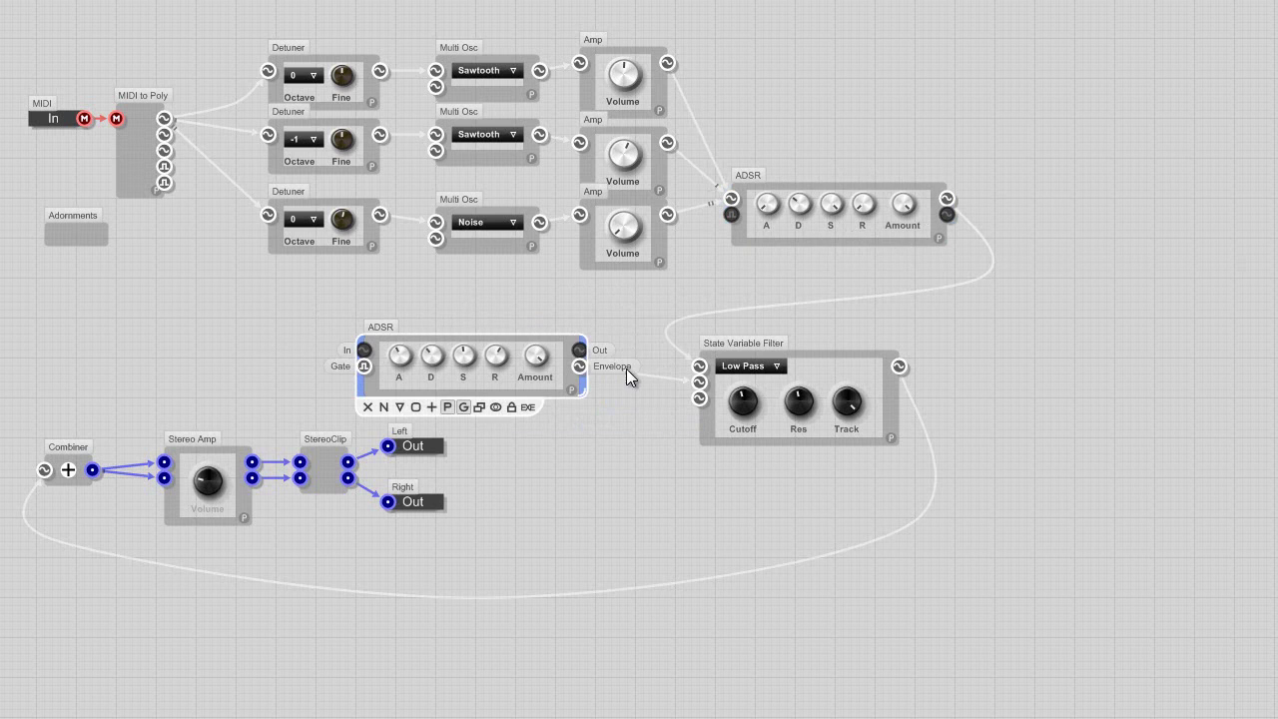
# Replace the envelope-to-Pitch link with a link into the filter's Cutoff input, removing the duplicate
pyautogui.click(702, 426)
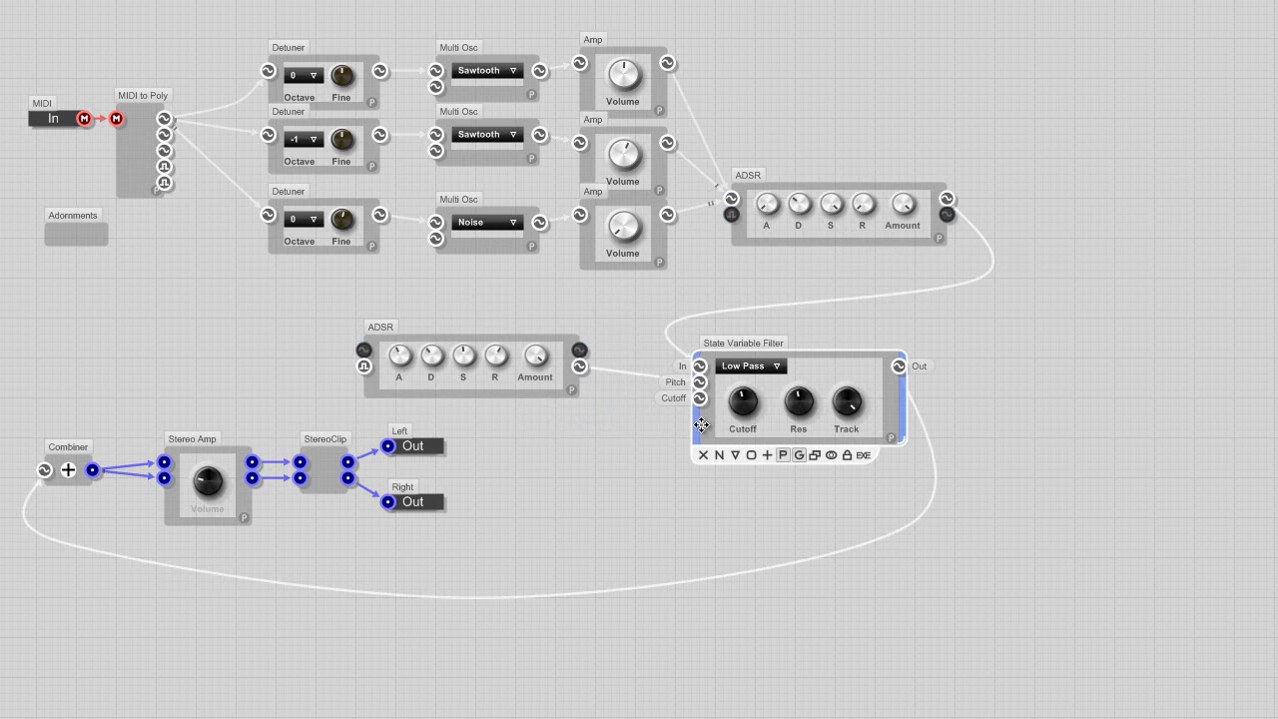
pyautogui.rightClick(606, 371)
pyautogui.click(644, 488)
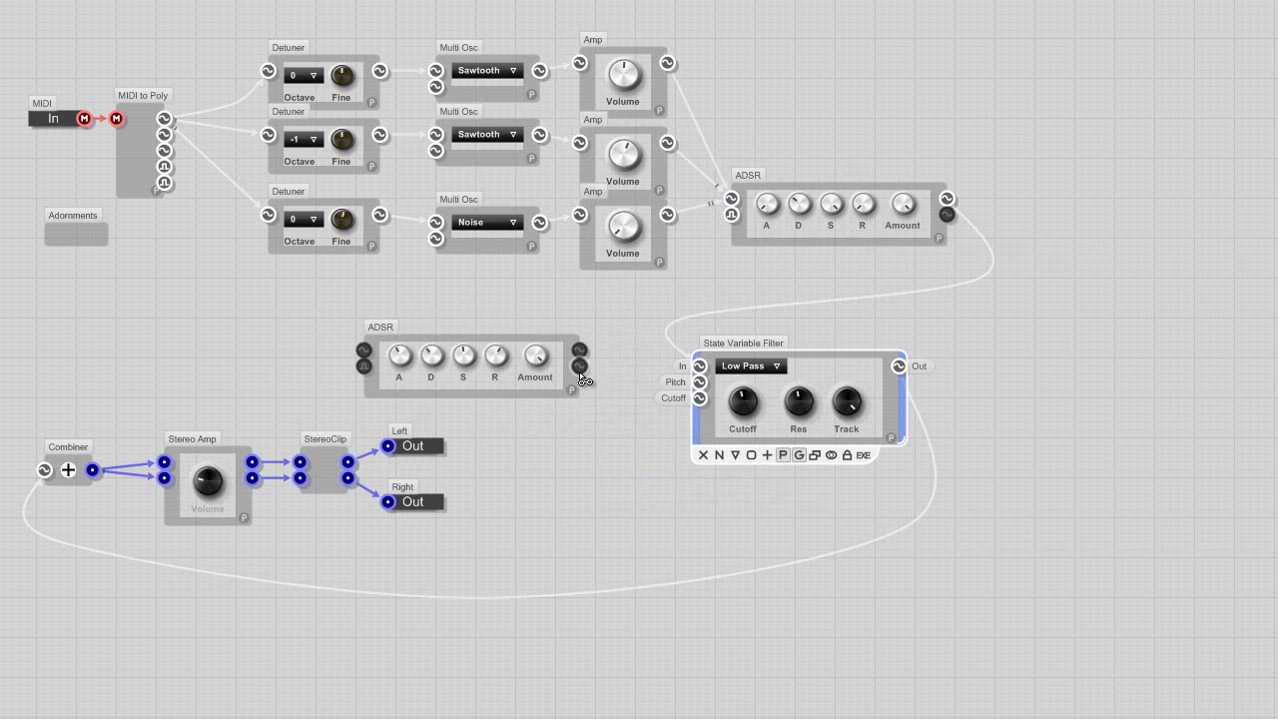
pyautogui.moveTo(579, 349); pyautogui.dragTo(699, 382)
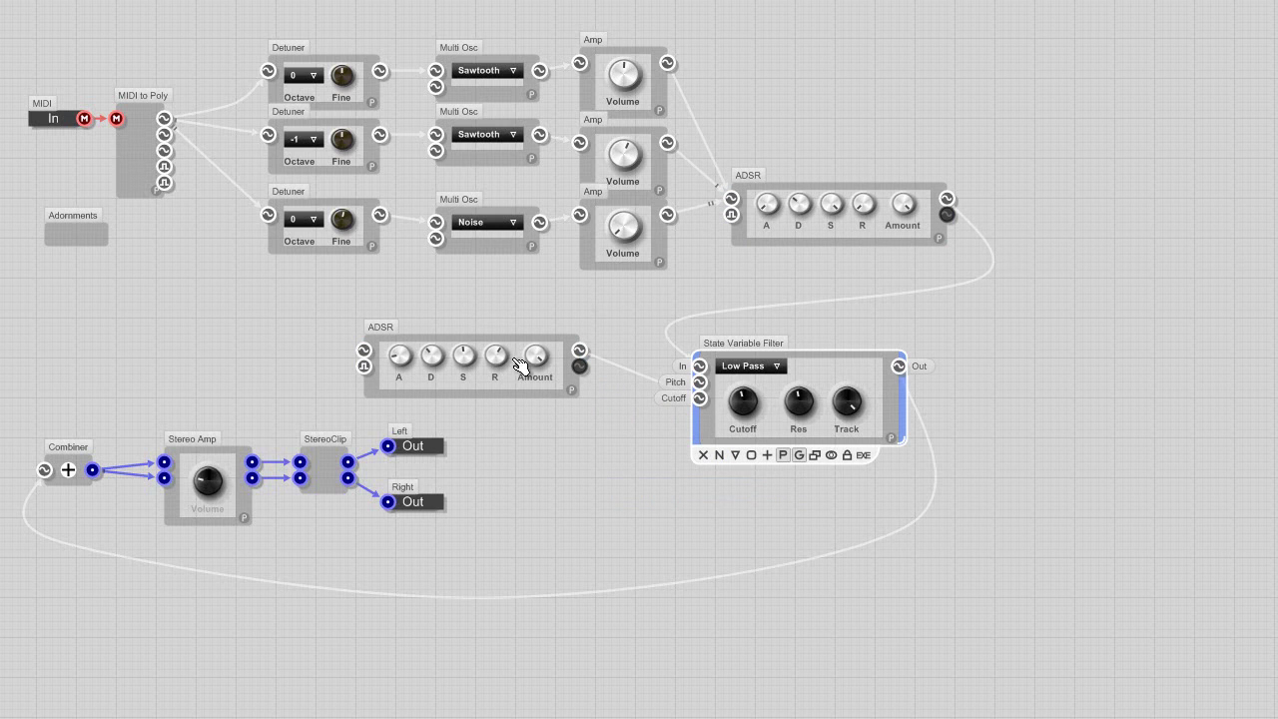
pyautogui.moveTo(579, 366); pyautogui.dragTo(703, 406)
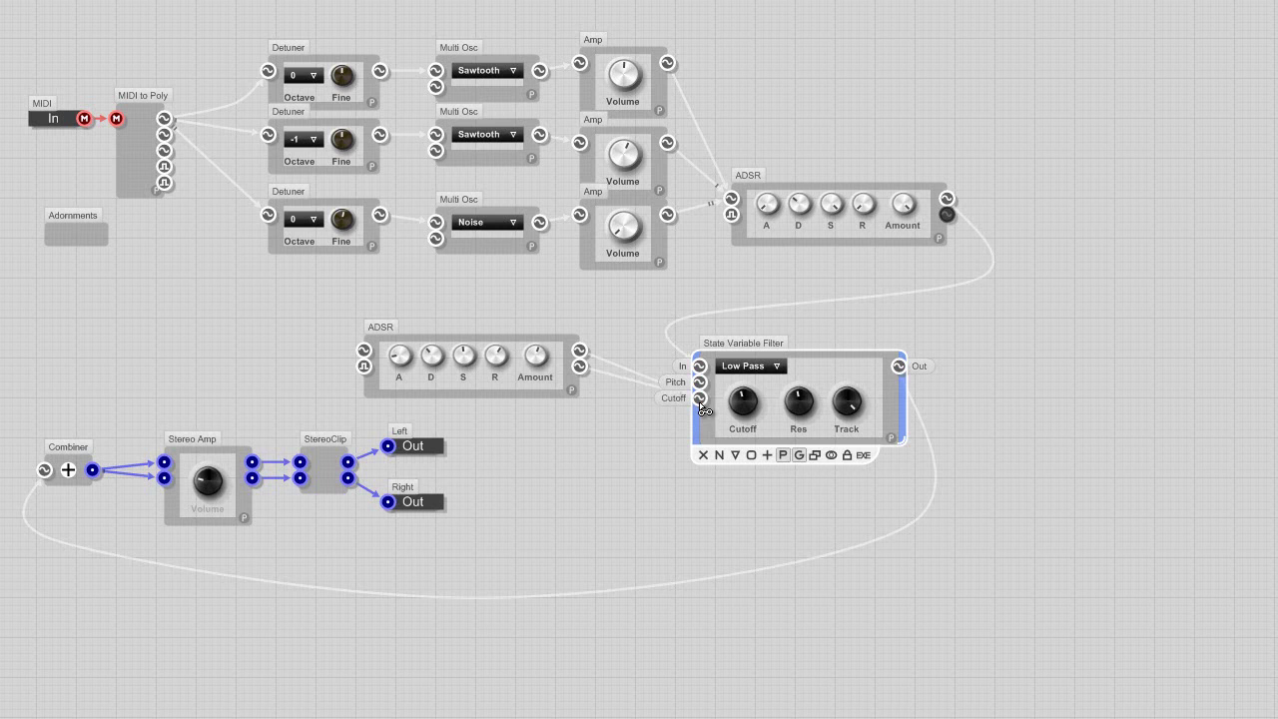
pyautogui.rightClick(606, 359)
pyautogui.click(656, 476)
# Shift the filter ADSR module left and up into a tidier position
pyautogui.moveTo(552, 352); pyautogui.dragTo(520, 349)
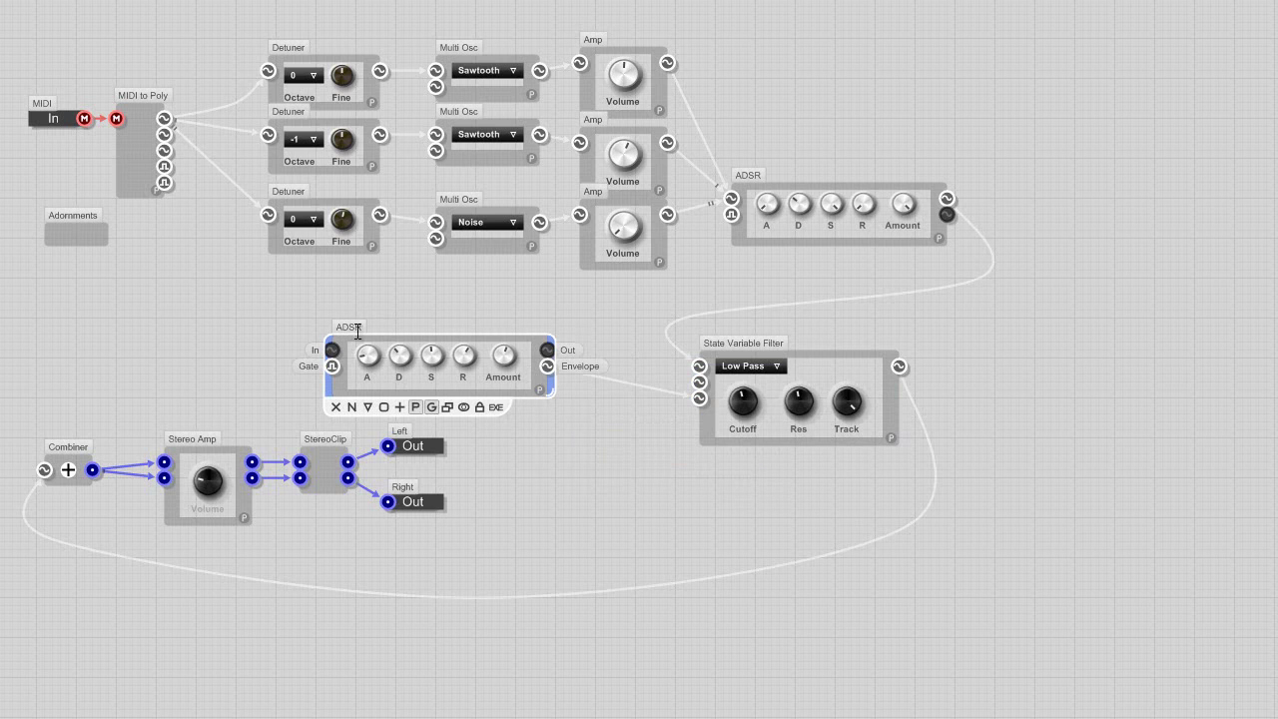
pyautogui.moveTo(386, 343); pyautogui.dragTo(385, 333)
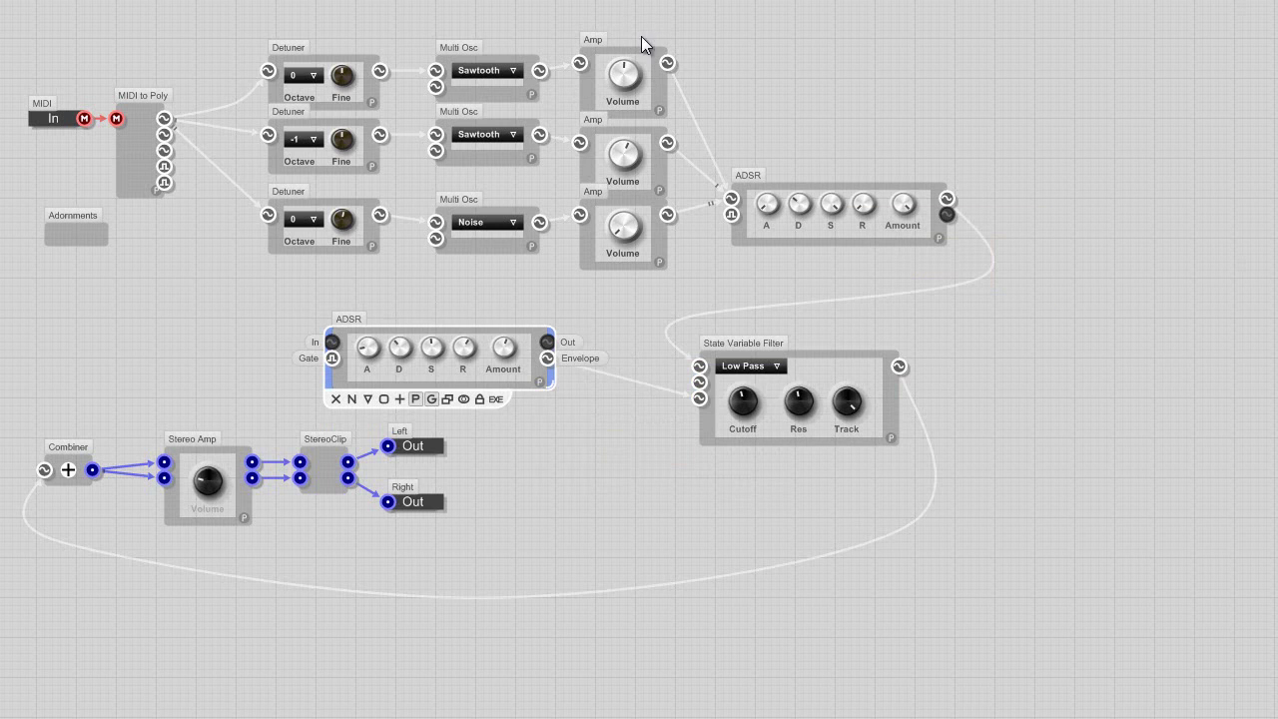
pyautogui.click(847, 185)
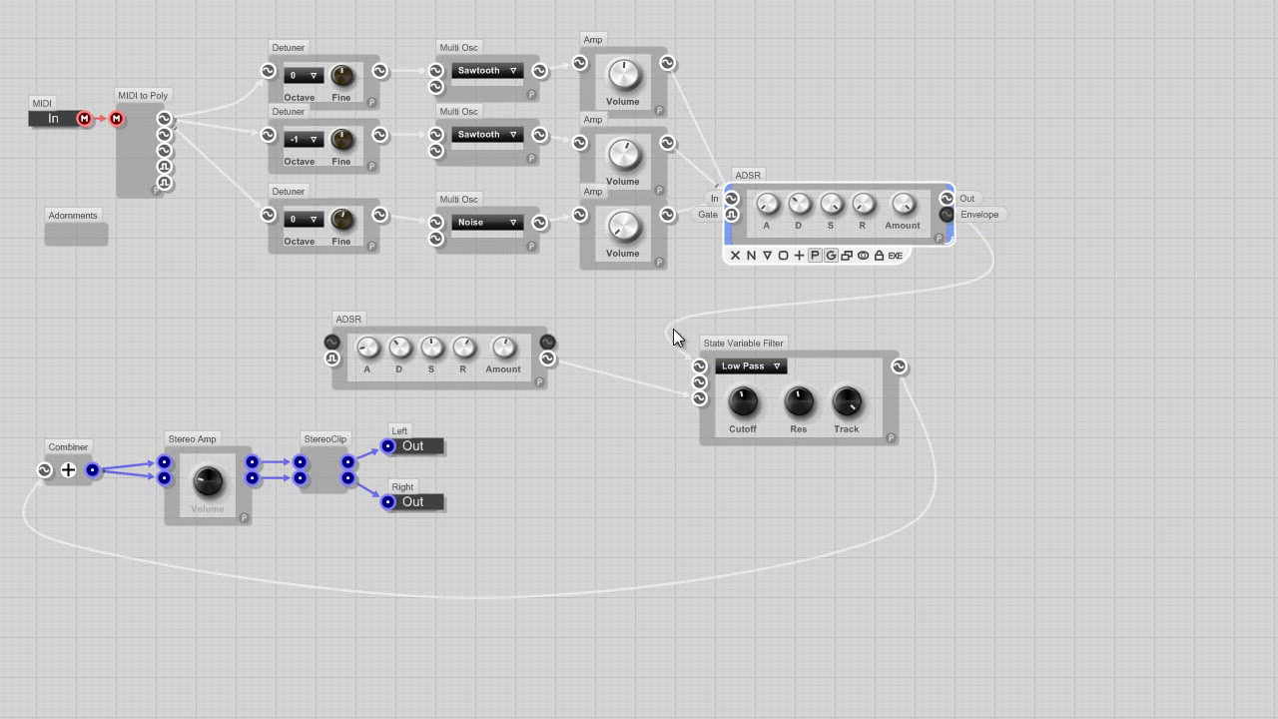
pyautogui.click(777, 361)
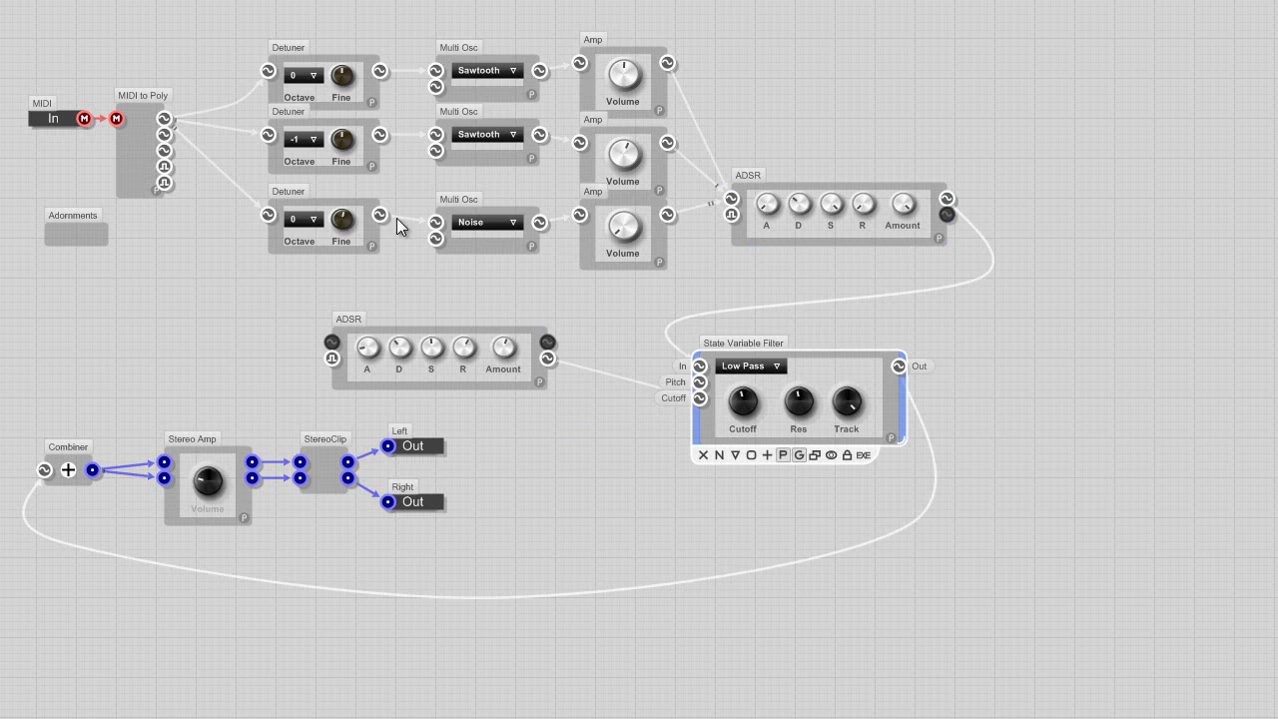
# On the front panel, place the filter envelope knob group below the Low Pass controls
pyautogui.press('pageup')
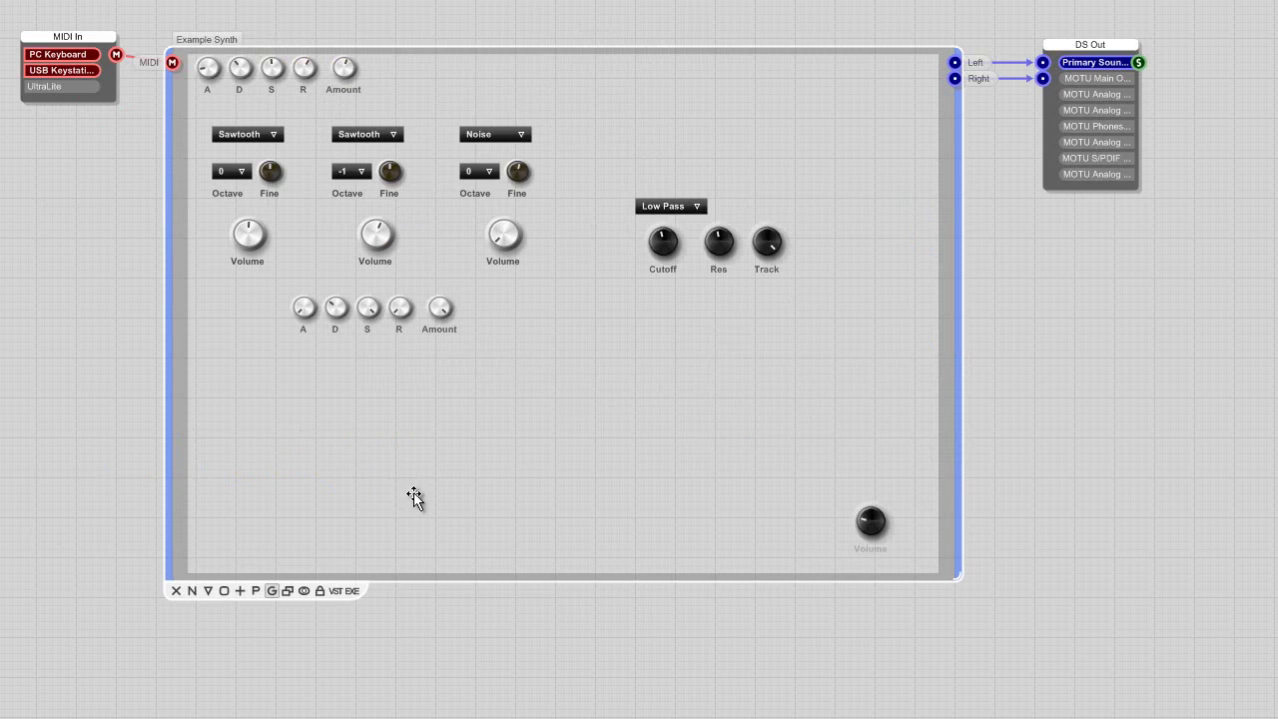
pyautogui.rightClick(413, 494)
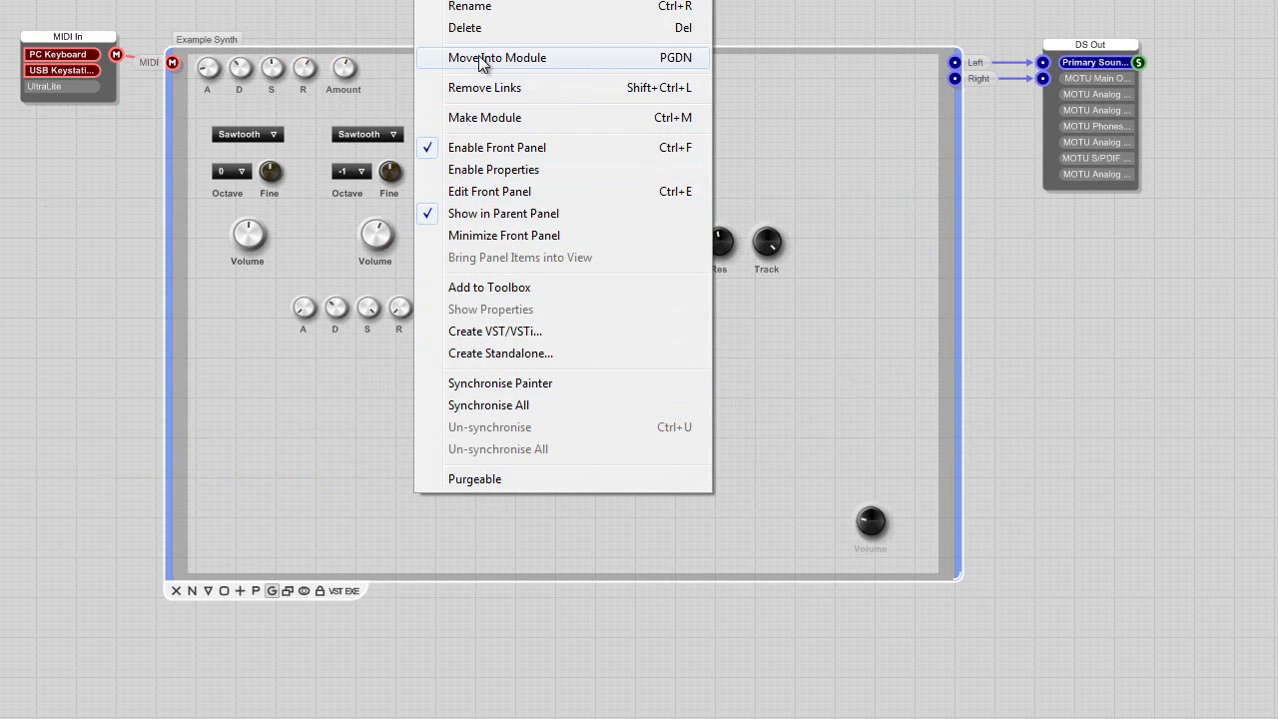
pyautogui.click(544, 190)
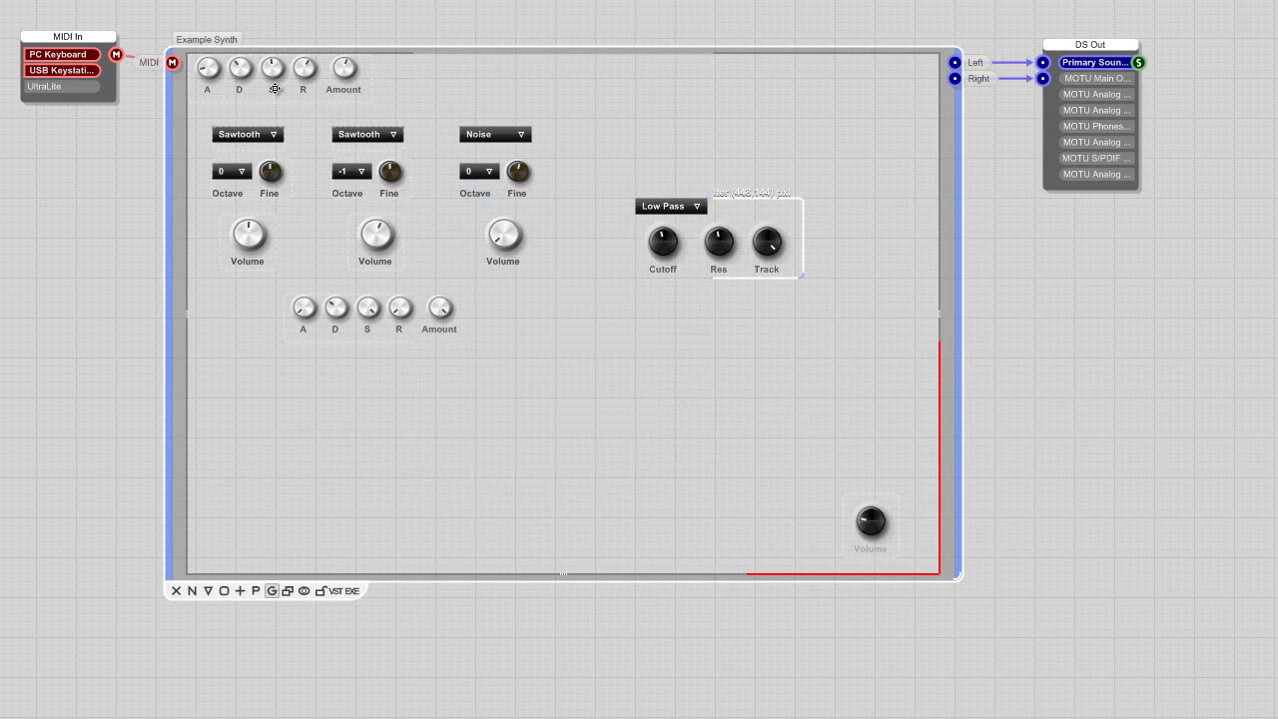
pyautogui.moveTo(269, 90); pyautogui.dragTo(542, 138)
pyautogui.moveTo(651, 204); pyautogui.dragTo(711, 329)
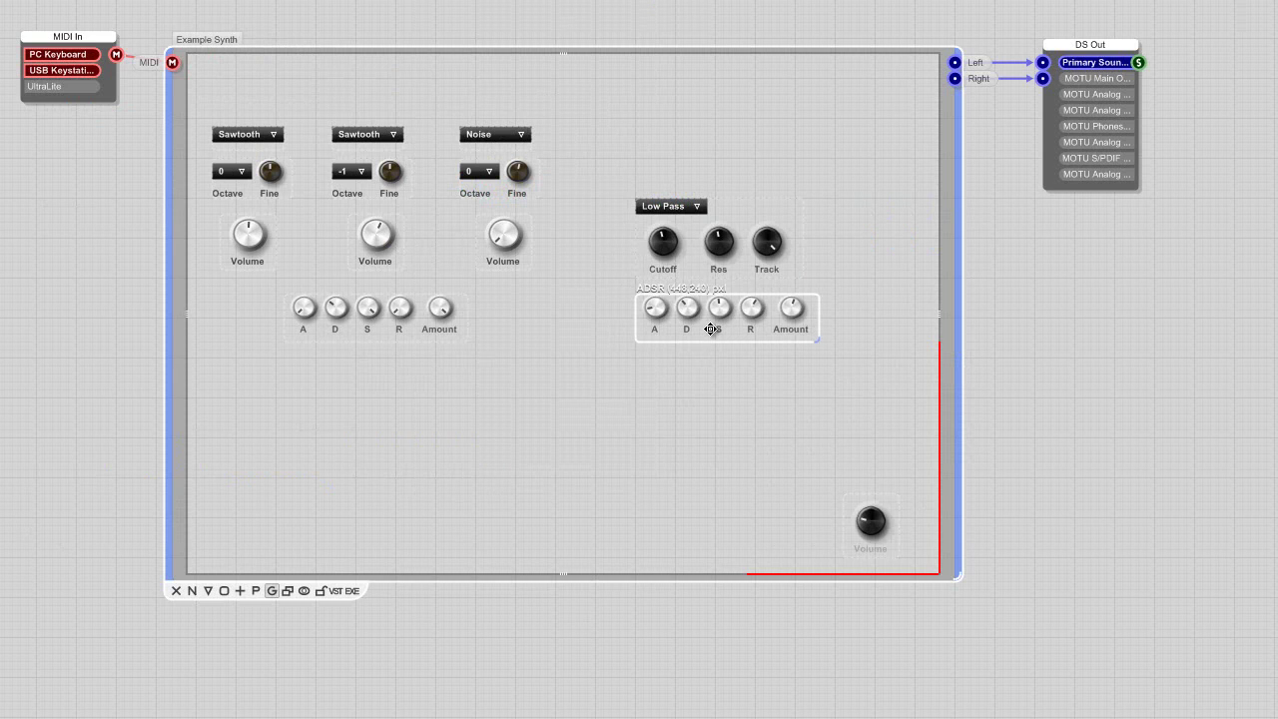
# Turn off front panel editing, raise the filter envelope attack and adjust its release
pyautogui.rightClick(701, 400)
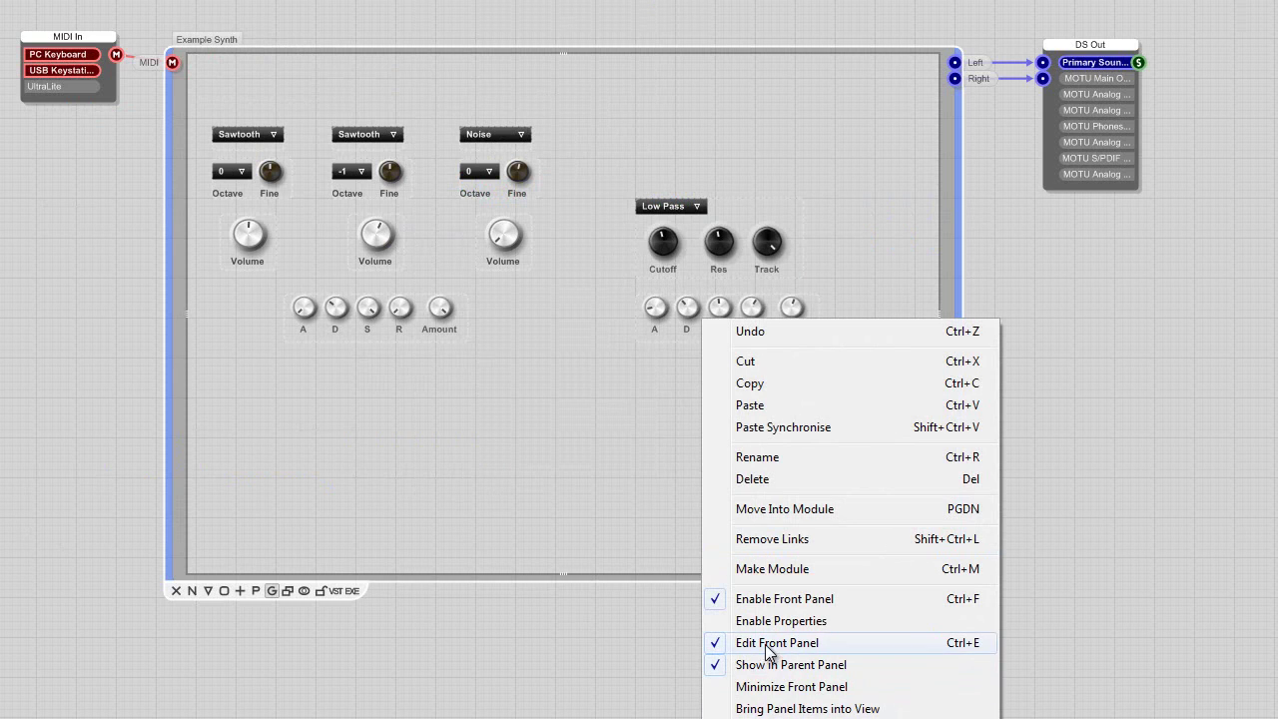
pyautogui.click(771, 645)
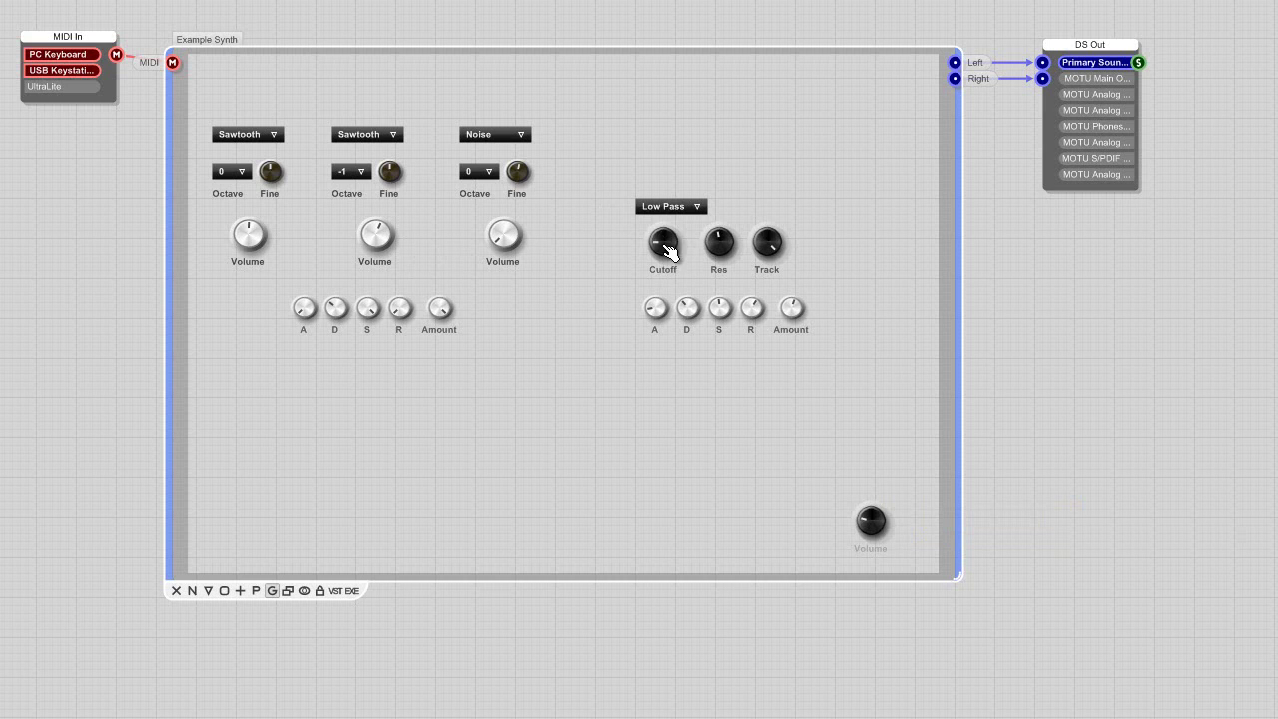
pyautogui.moveTo(672, 312); pyautogui.dragTo(663, 300)
pyautogui.moveTo(753, 311); pyautogui.dragTo(753, 363)
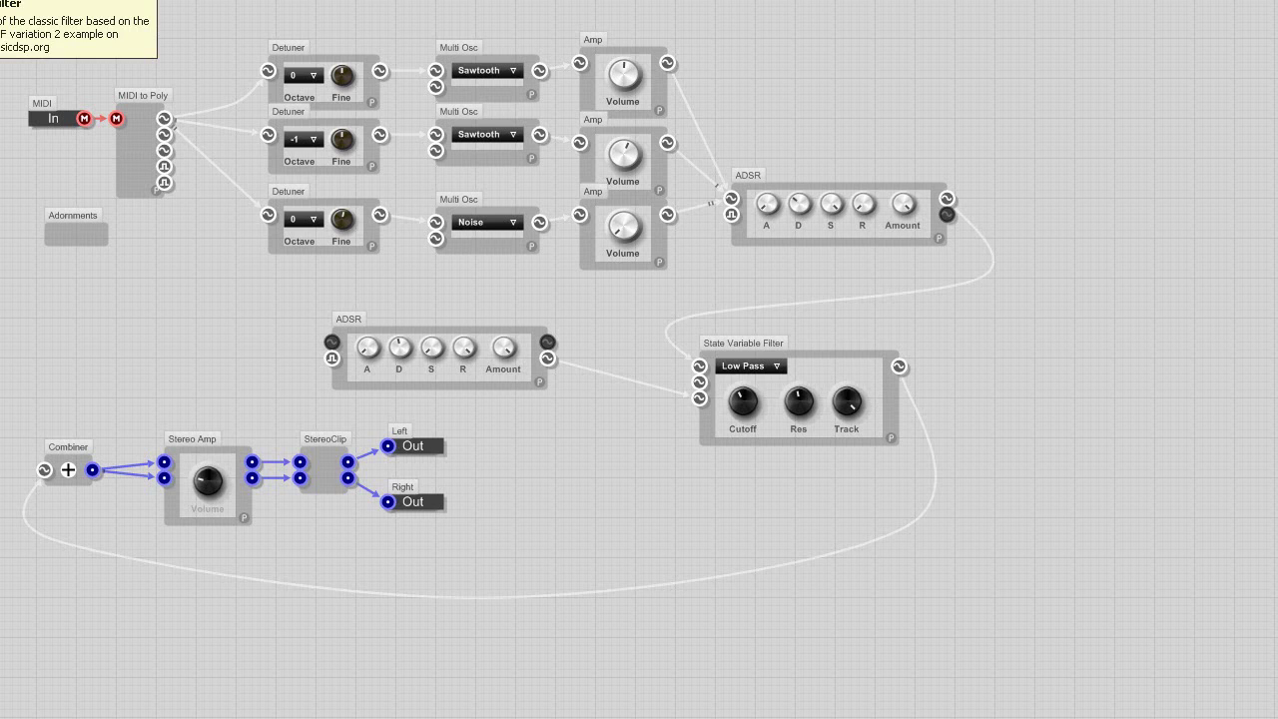
# Shift the filter ADSR module left then right to align it between the oscillators and filter
pyautogui.moveTo(468, 330); pyautogui.dragTo(453, 330)
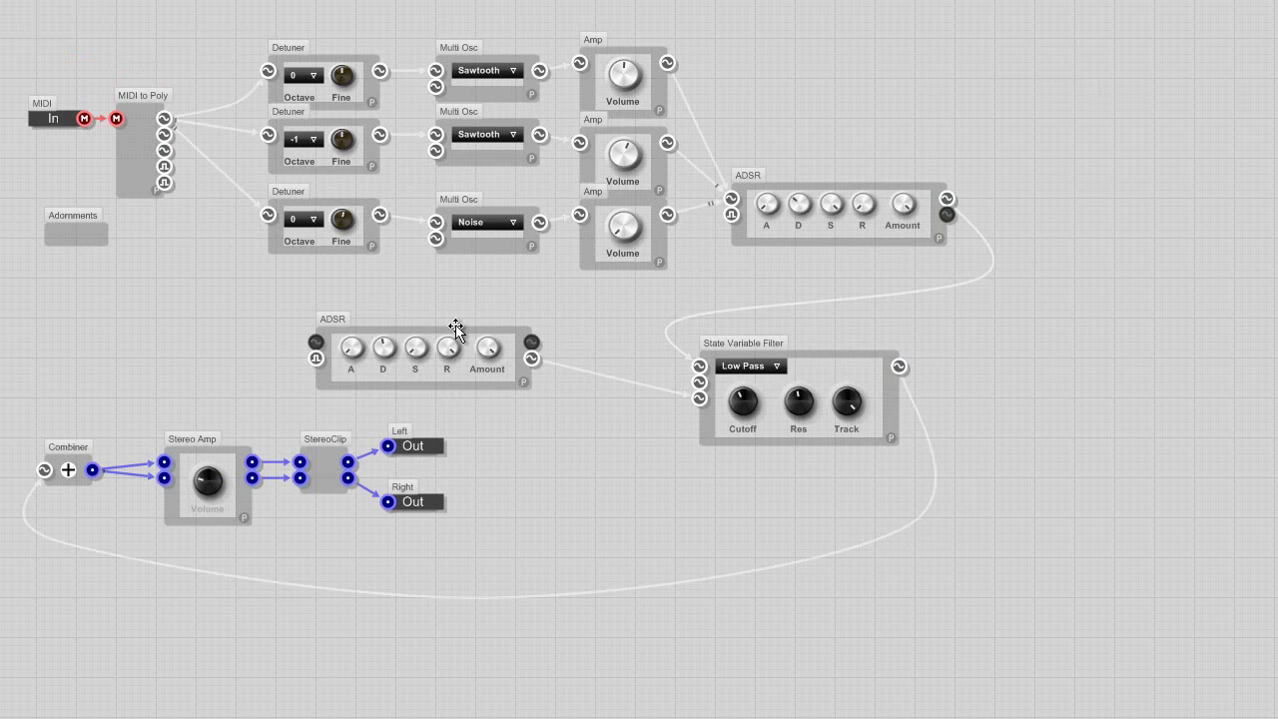
pyautogui.moveTo(456, 330); pyautogui.dragTo(486, 329)
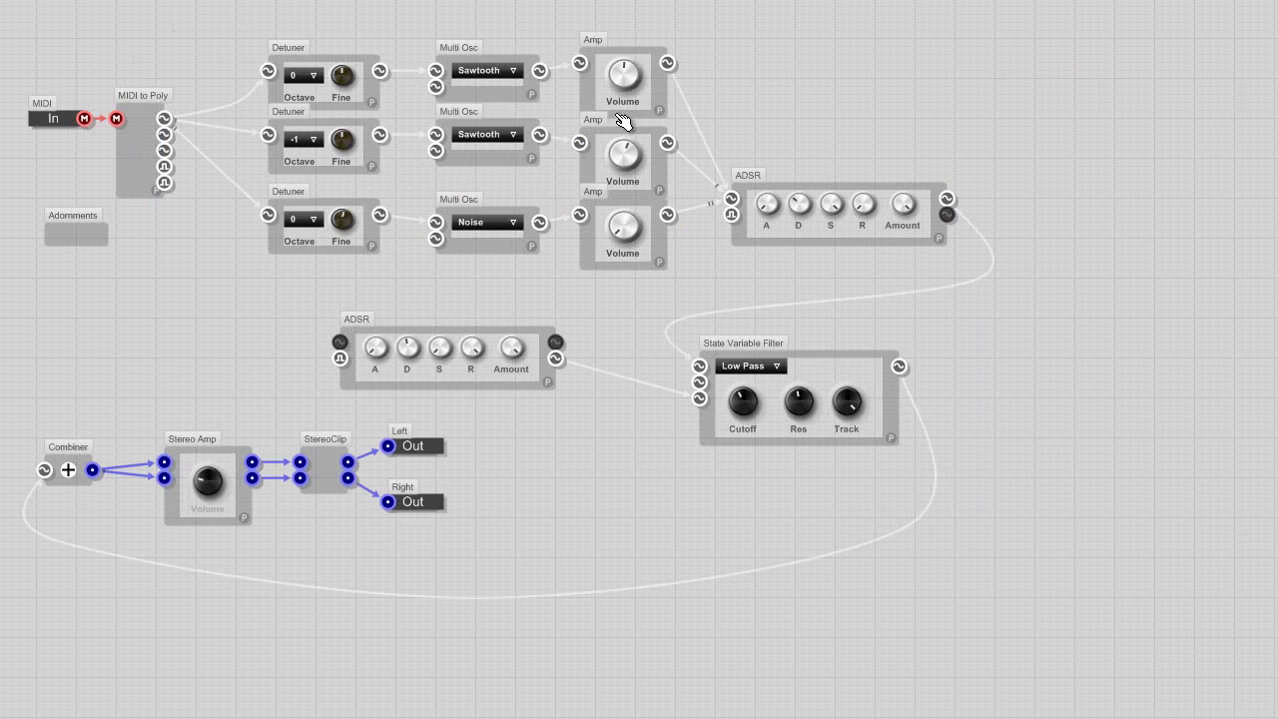
pyautogui.click(751, 195)
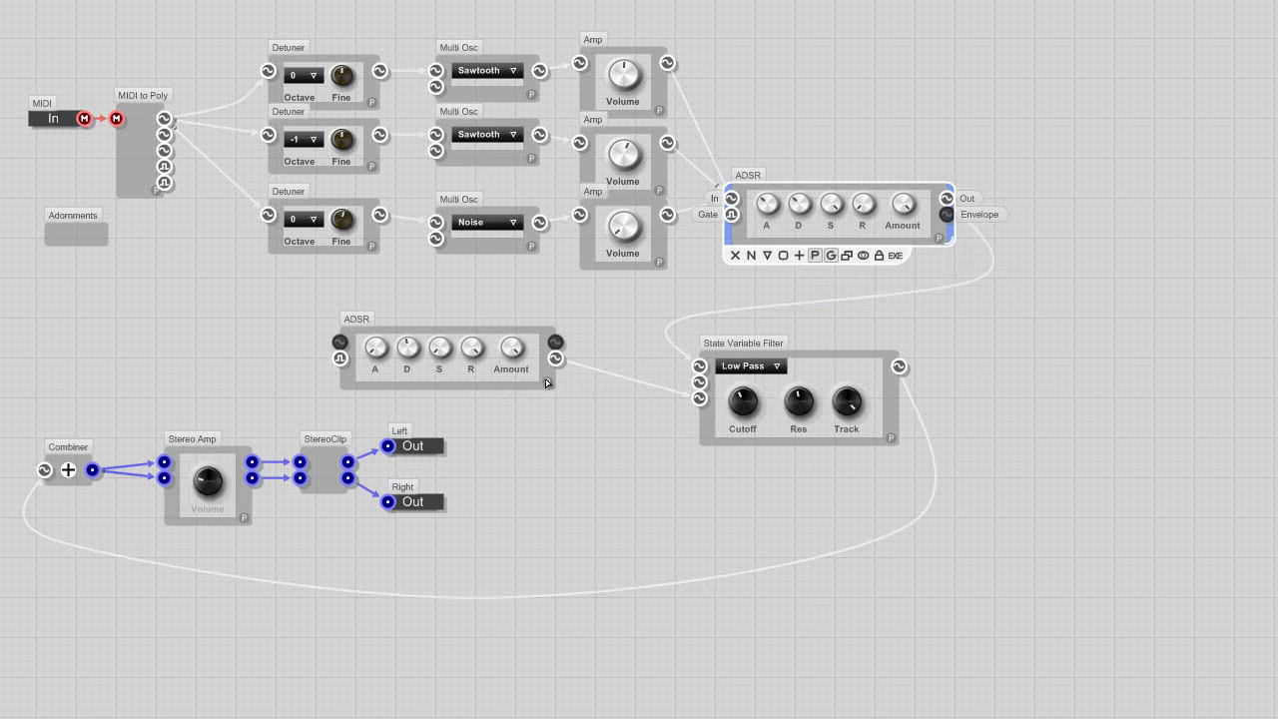
# Move the filter ADSR module up and to the right, then return to the front panel
pyautogui.click(506, 375)
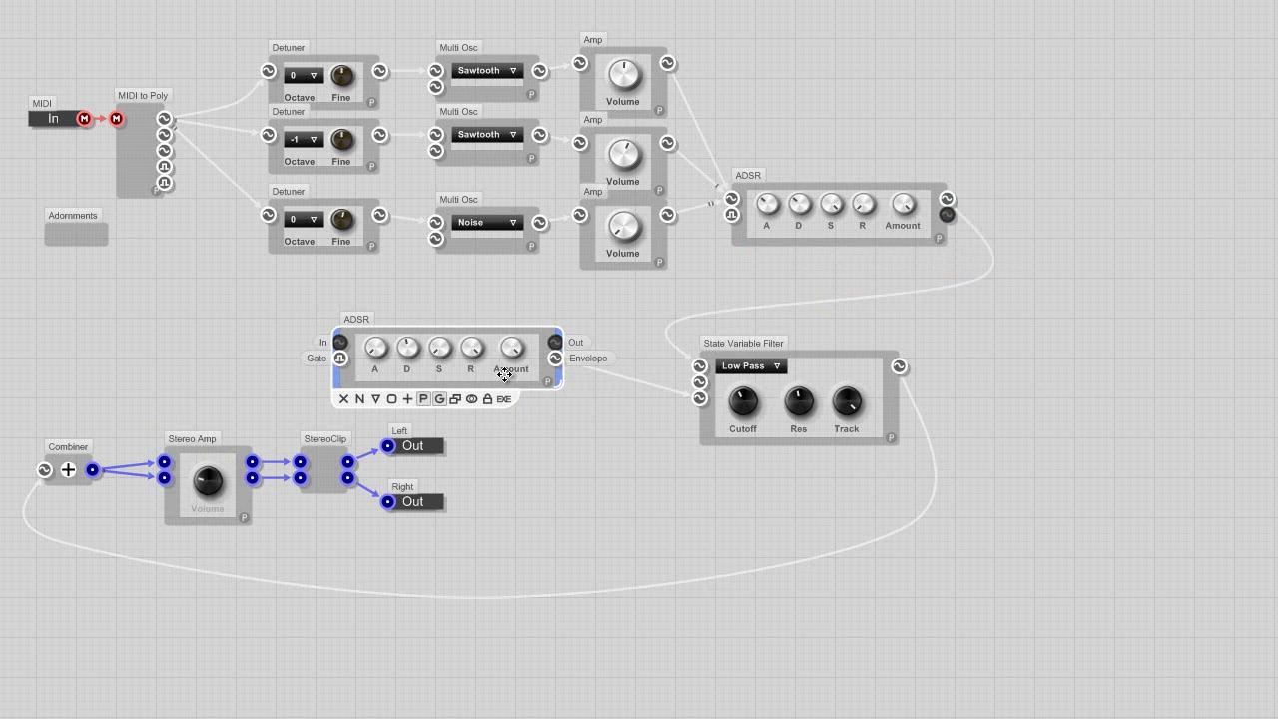
pyautogui.click(764, 237)
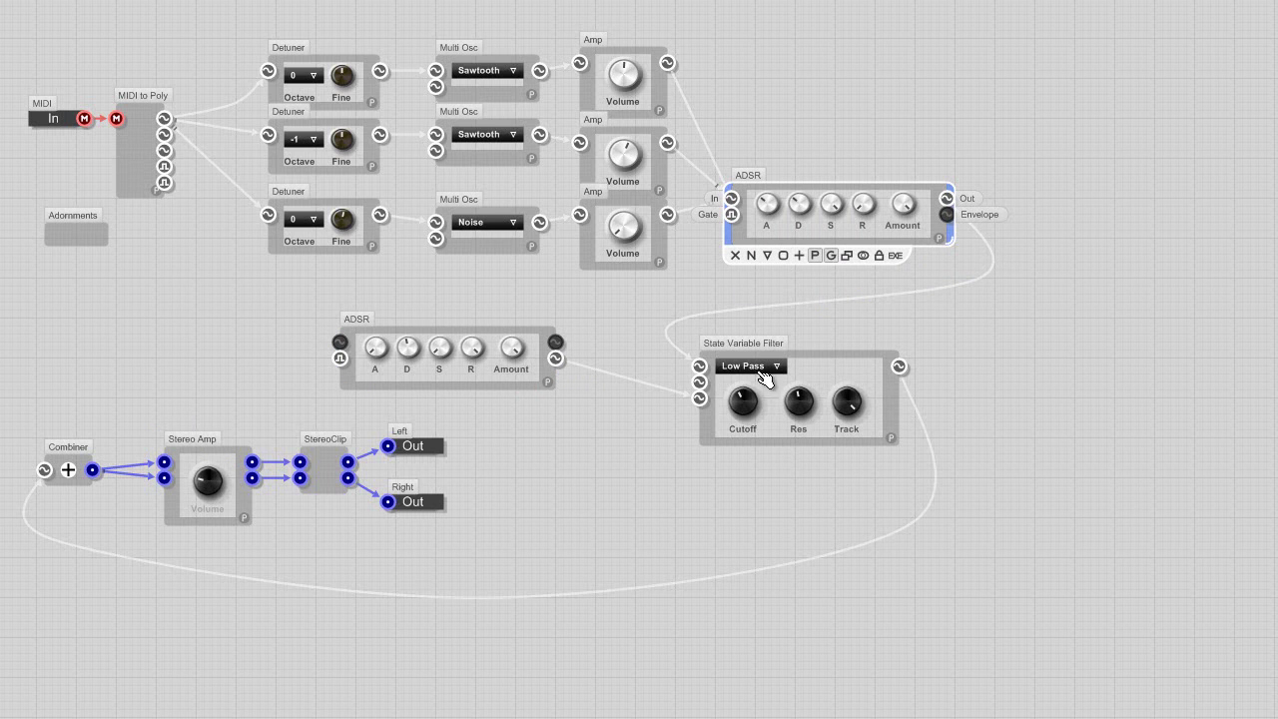
pyautogui.click(446, 386)
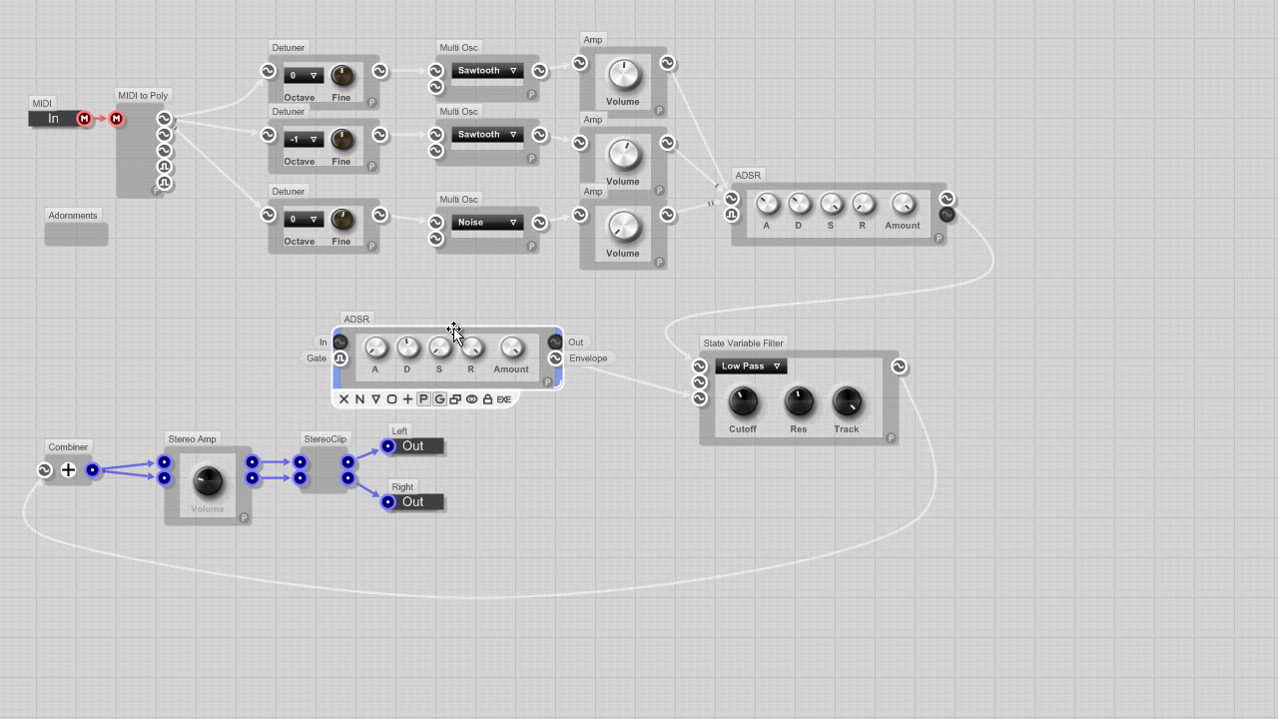
pyautogui.moveTo(454, 330)
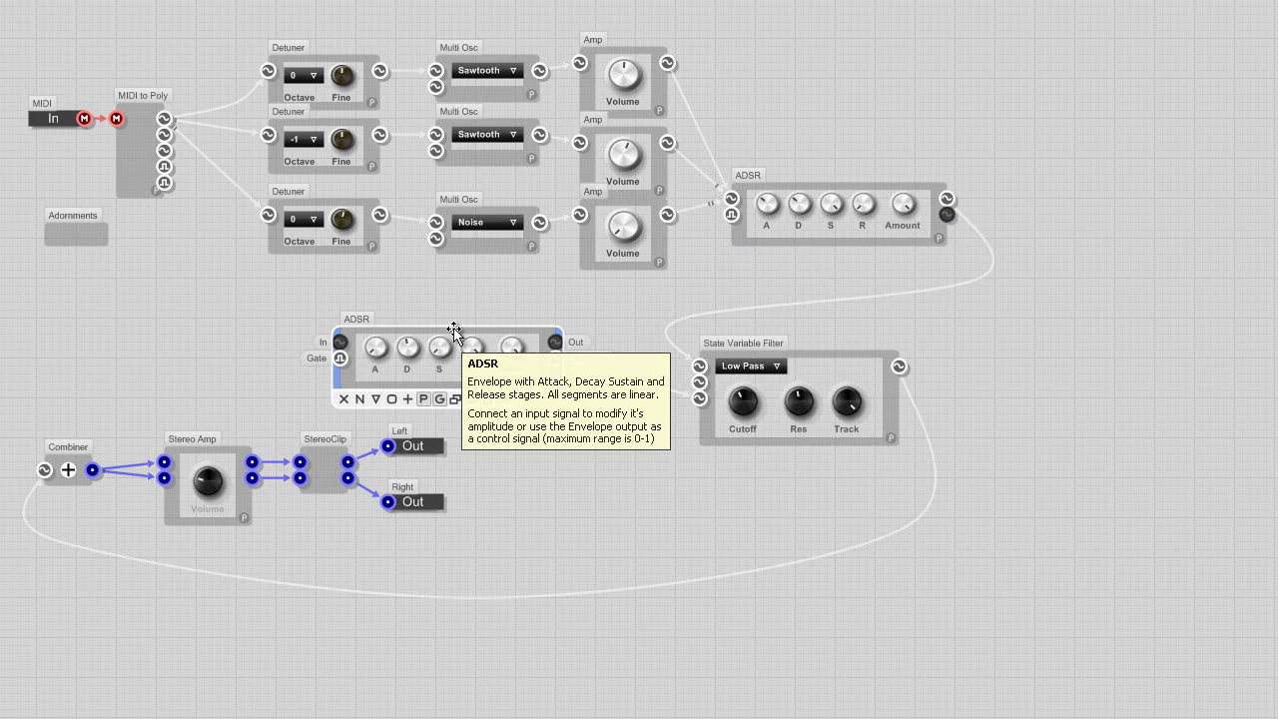
pyautogui.moveTo(454, 330); pyautogui.dragTo(483, 313)
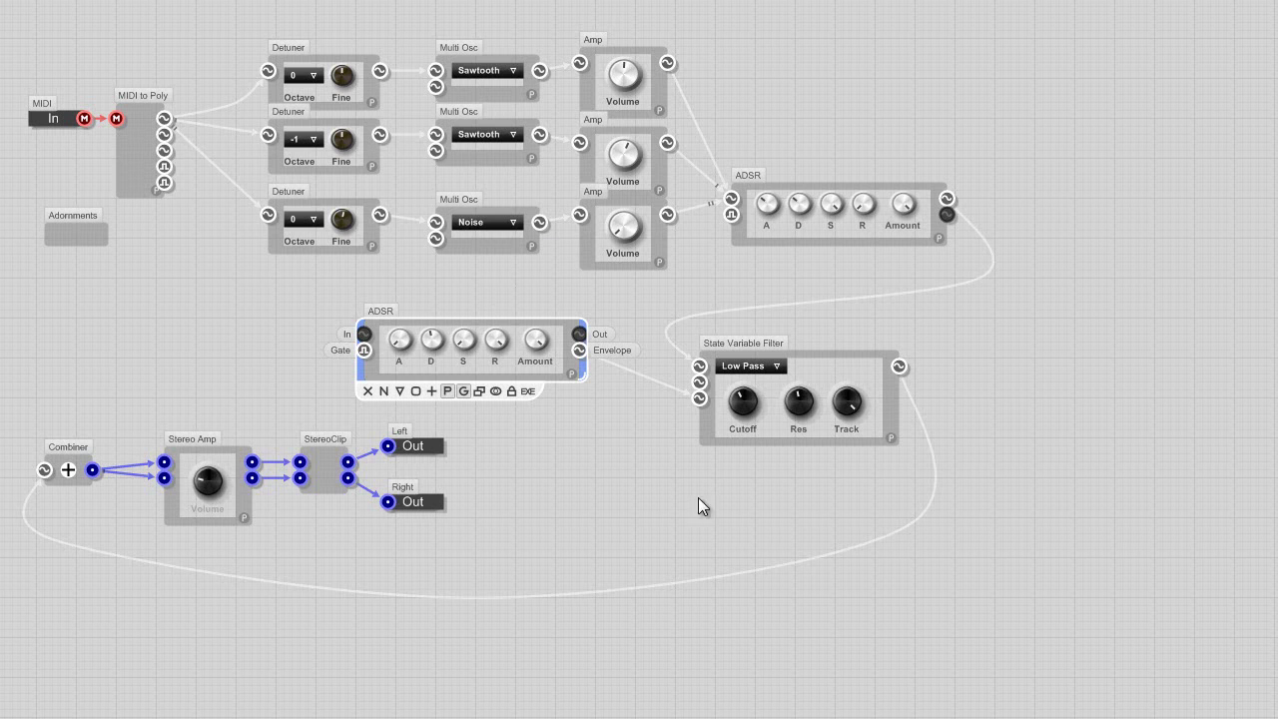
pyautogui.press('pageup')
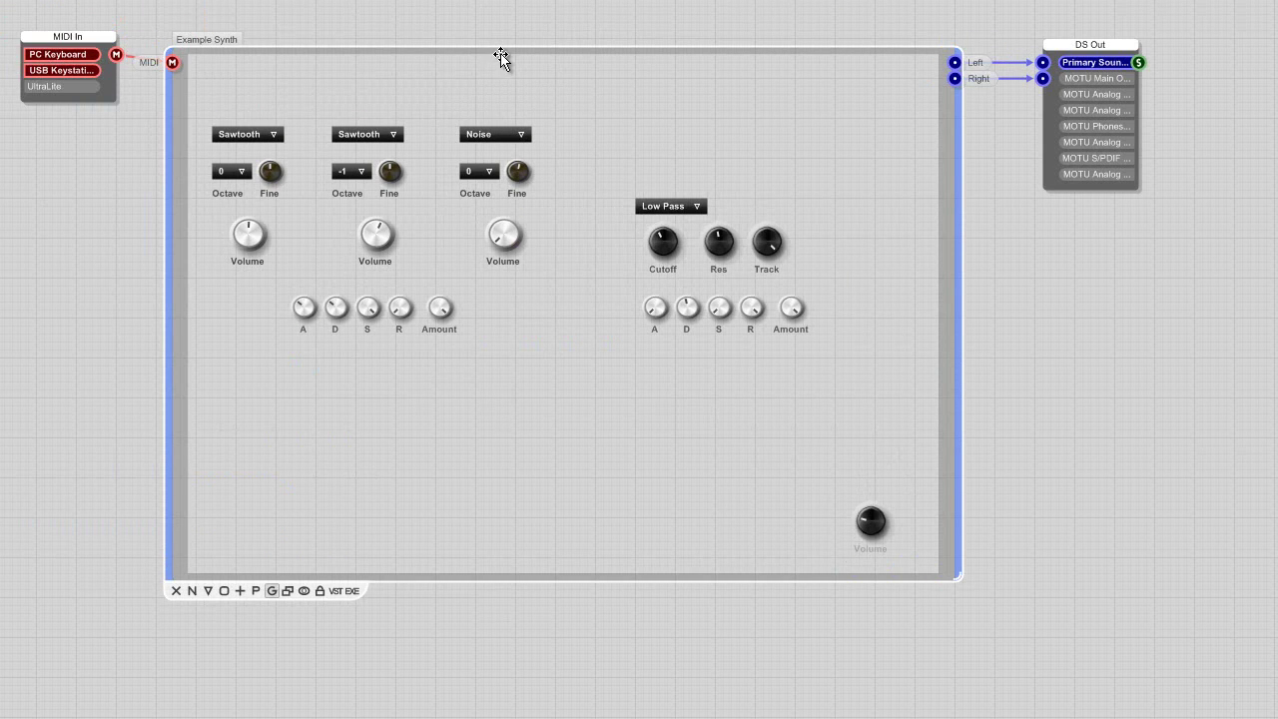
# Set the second oscillator's octave to 0, after briefly trying -1
pyautogui.moveTo(502, 55); pyautogui.dragTo(501, 46)
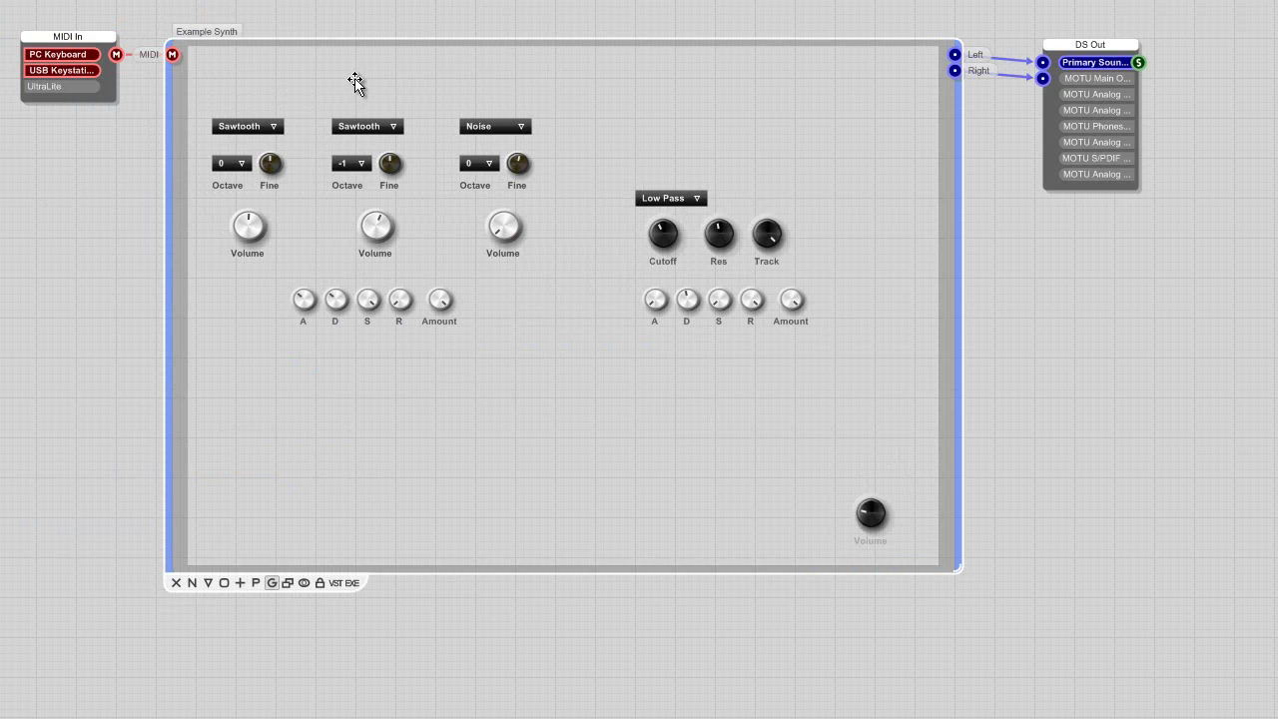
pyautogui.click(365, 164)
pyautogui.click(379, 272)
pyautogui.click(352, 162)
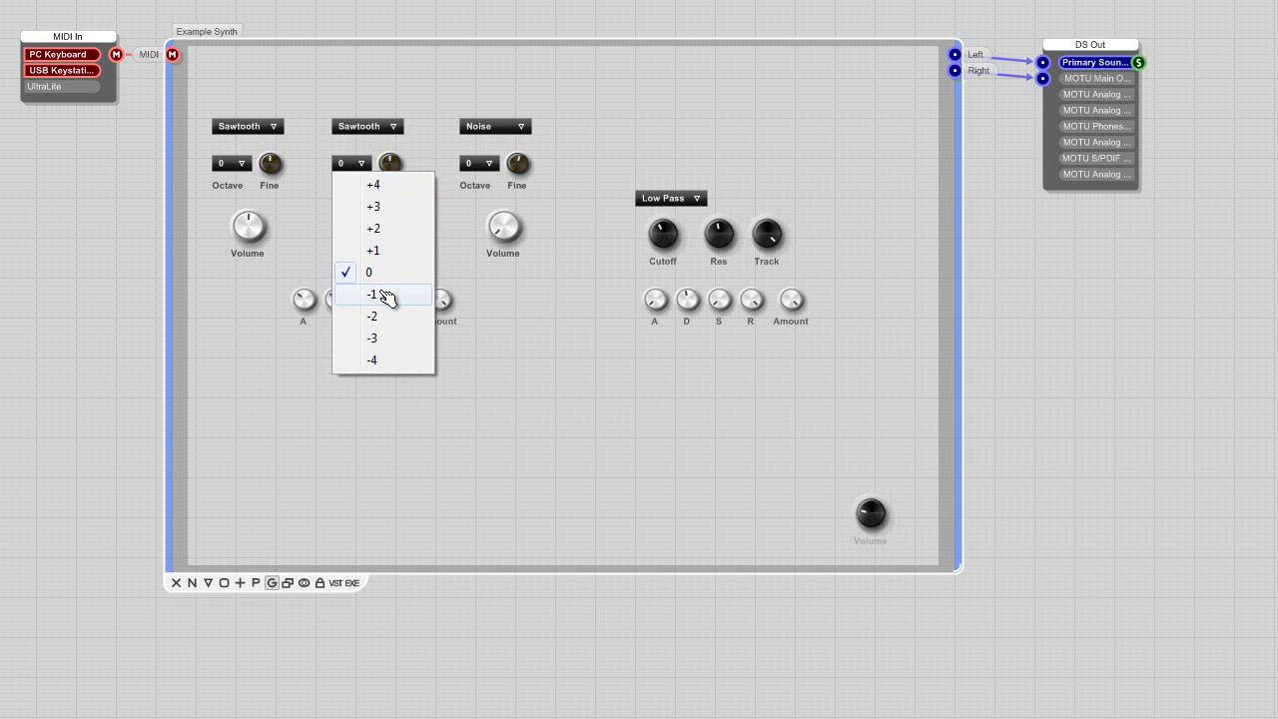
pyautogui.click(386, 296)
pyautogui.click(365, 163)
pyautogui.click(379, 274)
# Switch the third oscillator's waveform from Noise to Sawtooth
pyautogui.click(505, 126)
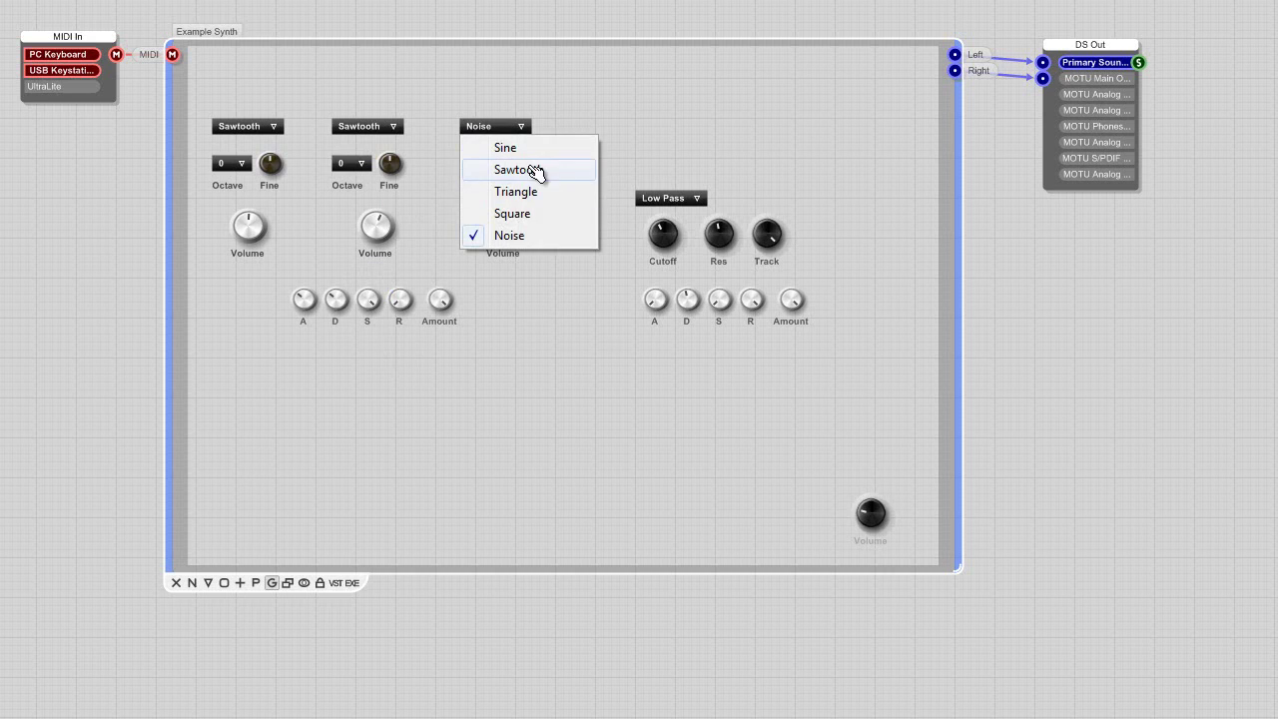
pyautogui.click(536, 171)
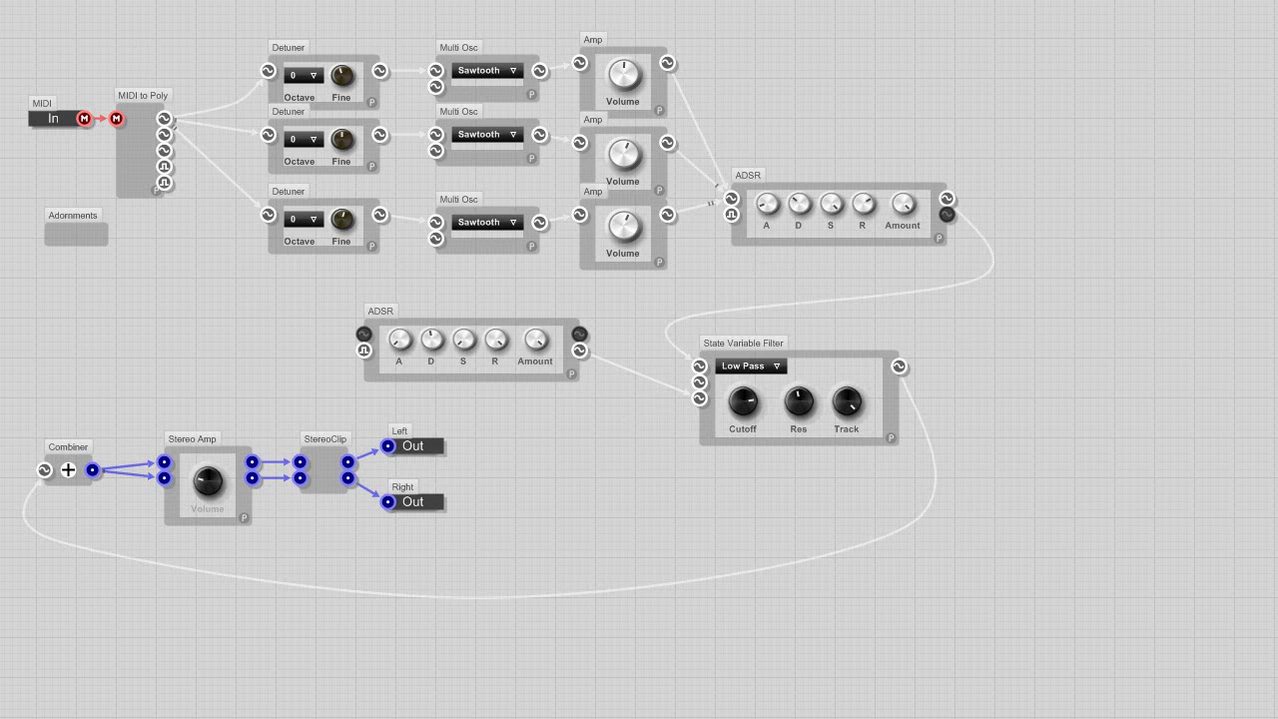
pyautogui.press('pageup')
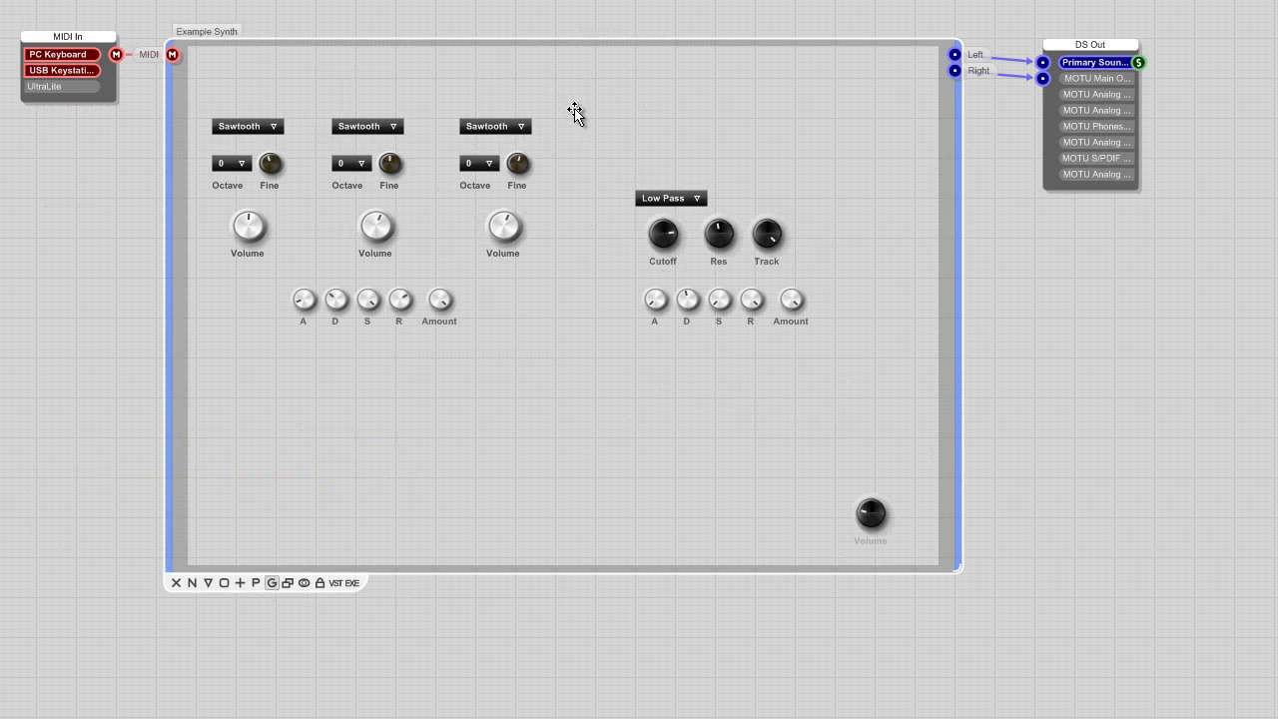